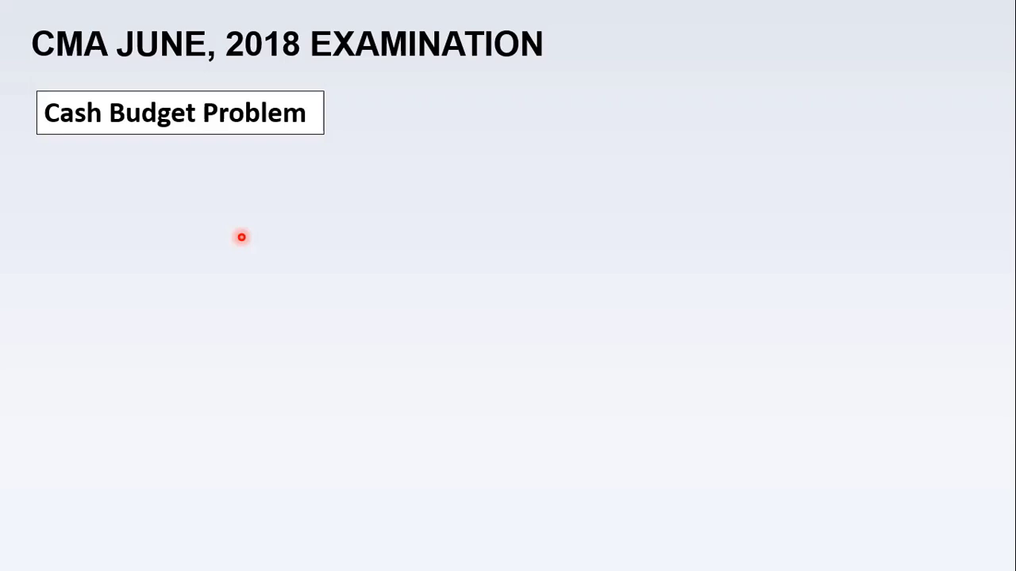
Reveal the cash budget definition and its two considerations, then go to the Approaches to the Cash Budget Problem slide
click(241, 237)
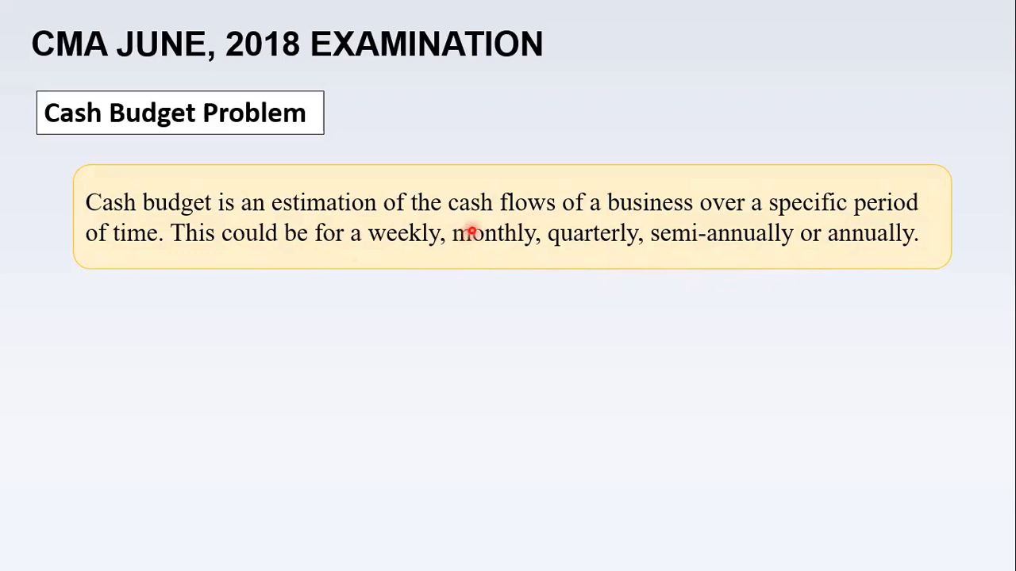
key(Right)
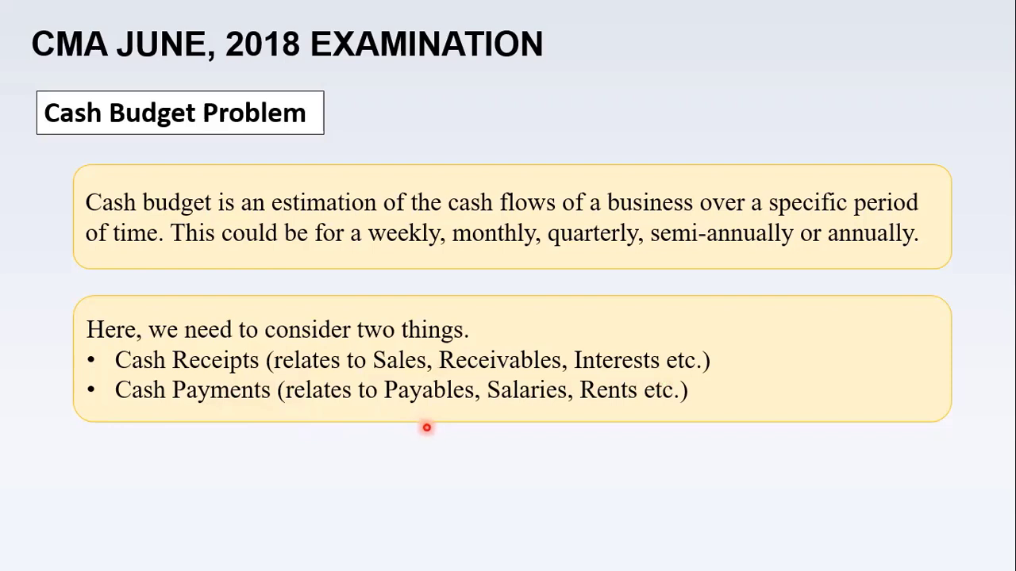
key(Right)
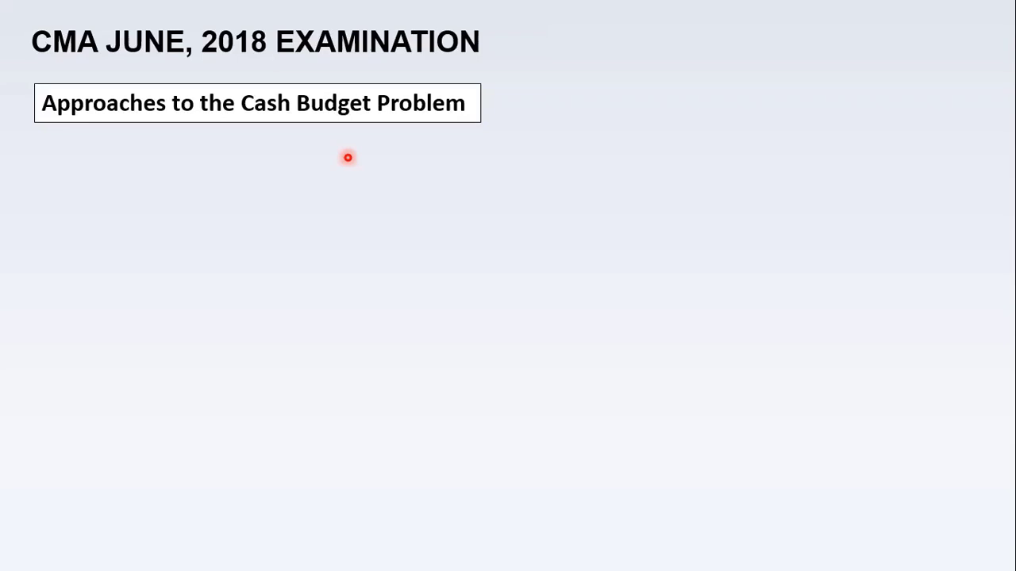
Reveal the five steps from Calculate Sales to surplus plus opening balance, then bring up the exam PDF
click(348, 157)
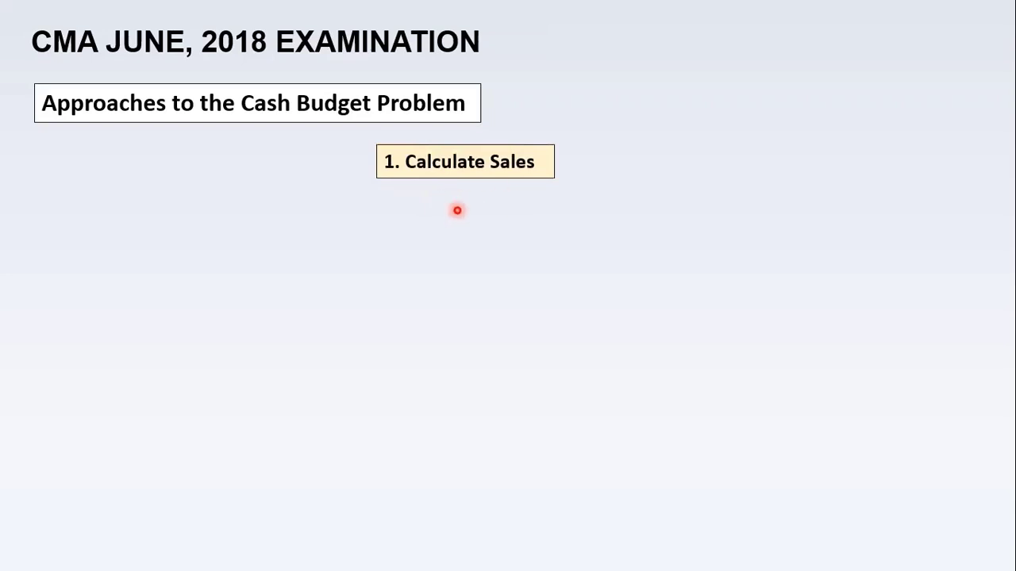
click(457, 210)
click(457, 210)
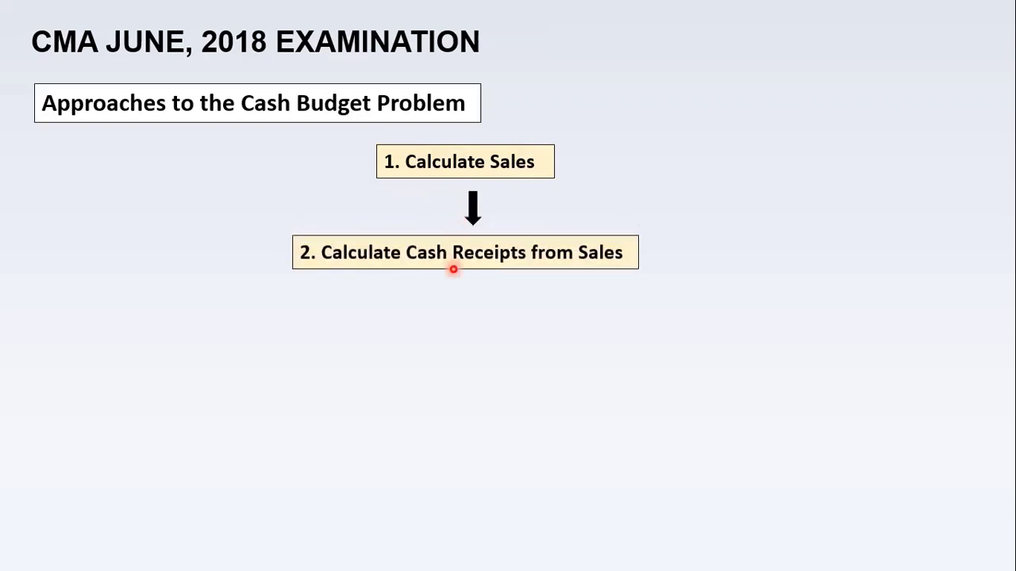
click(566, 290)
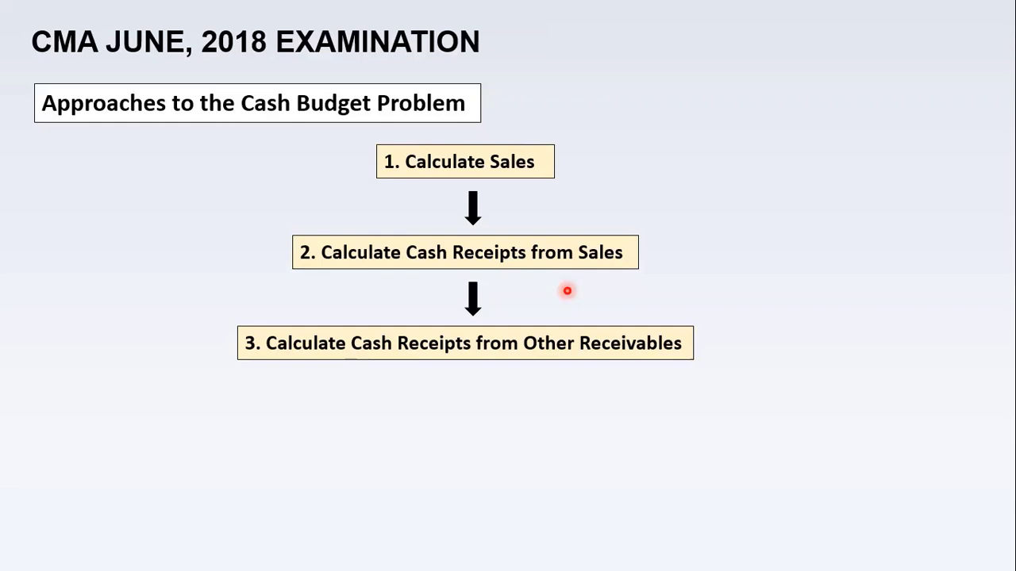
key(Right)
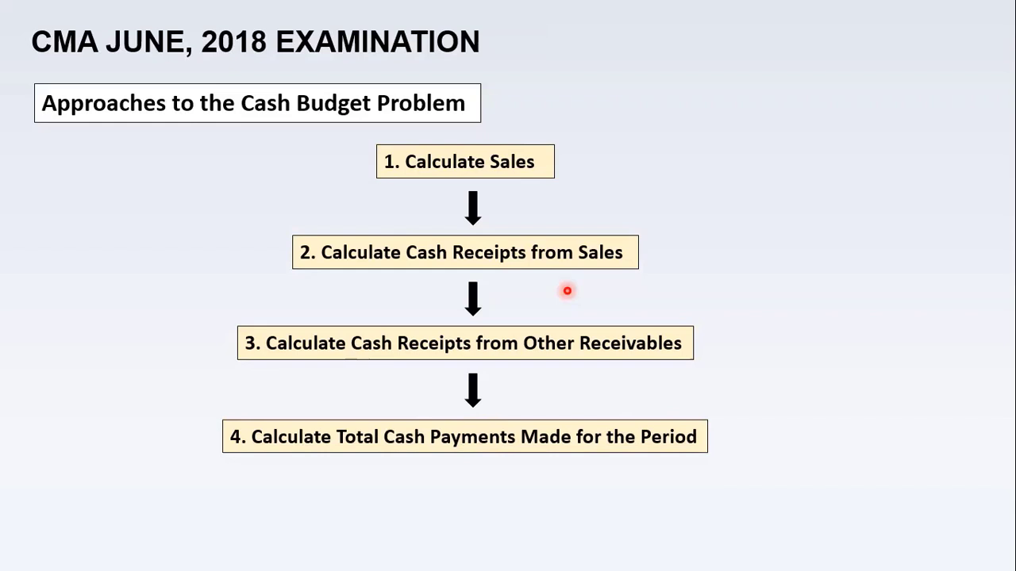
click(566, 290)
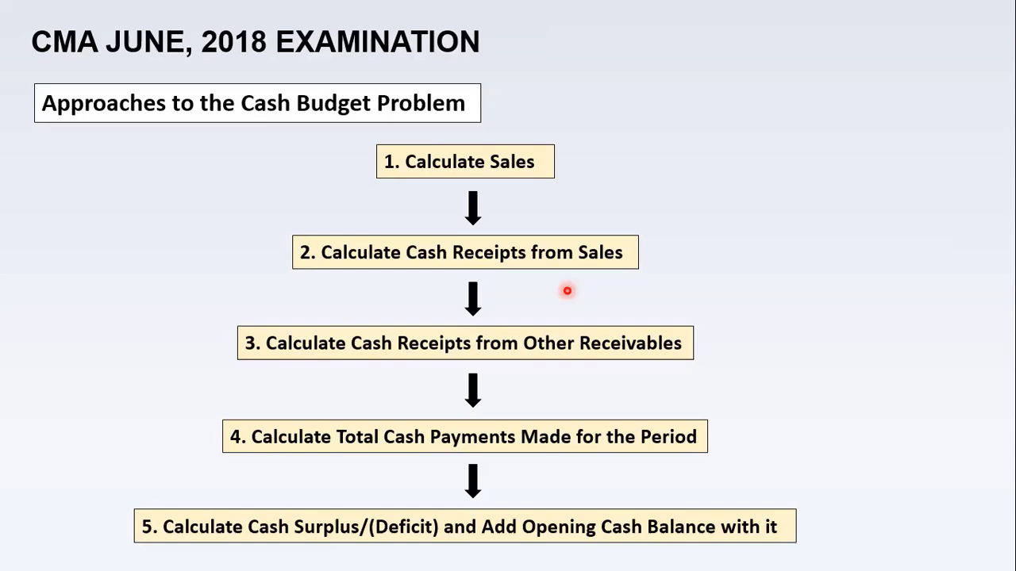
key(alt+Tab)
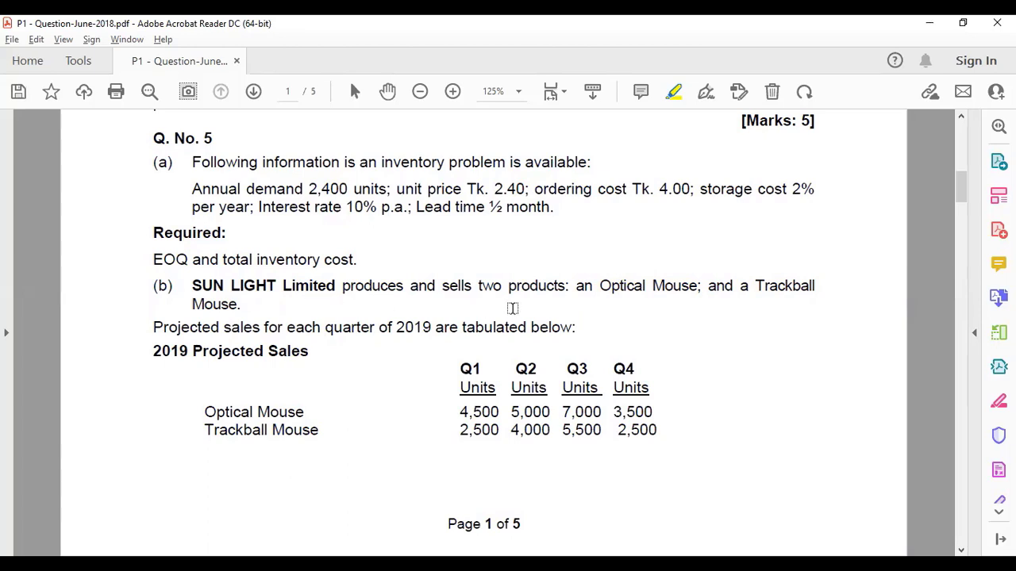
Highlight Optical Mouse, Trackball Mouse, the 40% deposit, next-quarter balance and Tk.100 price-rise notes
drag(602, 286, 817, 291)
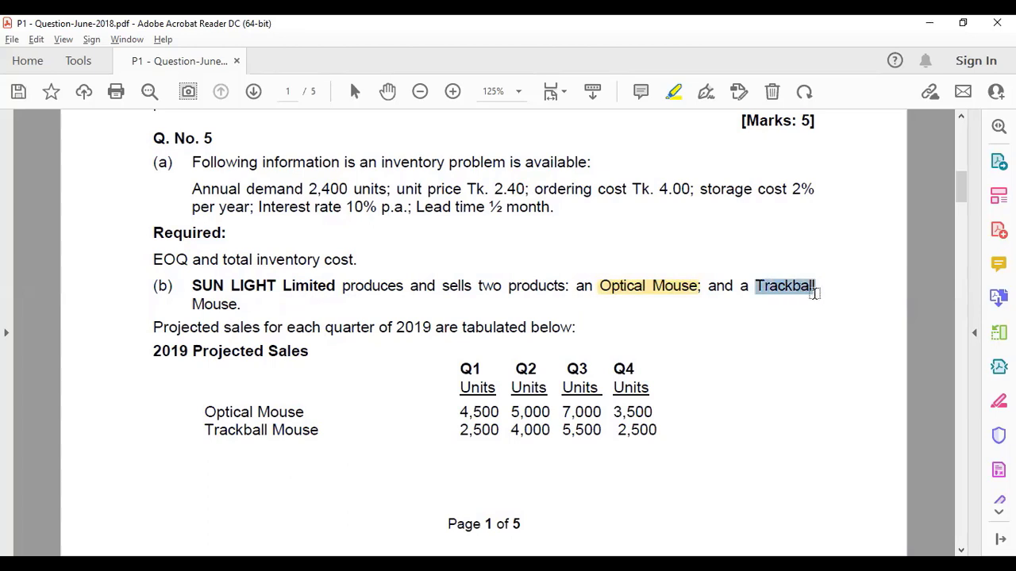
drag(189, 305, 238, 305)
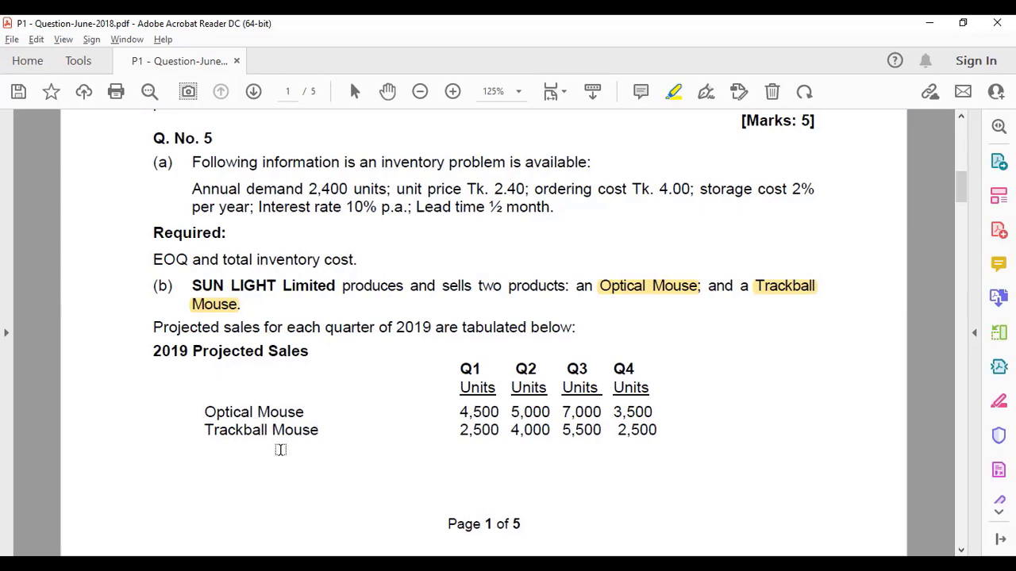
scroll(435, 431, down, 3)
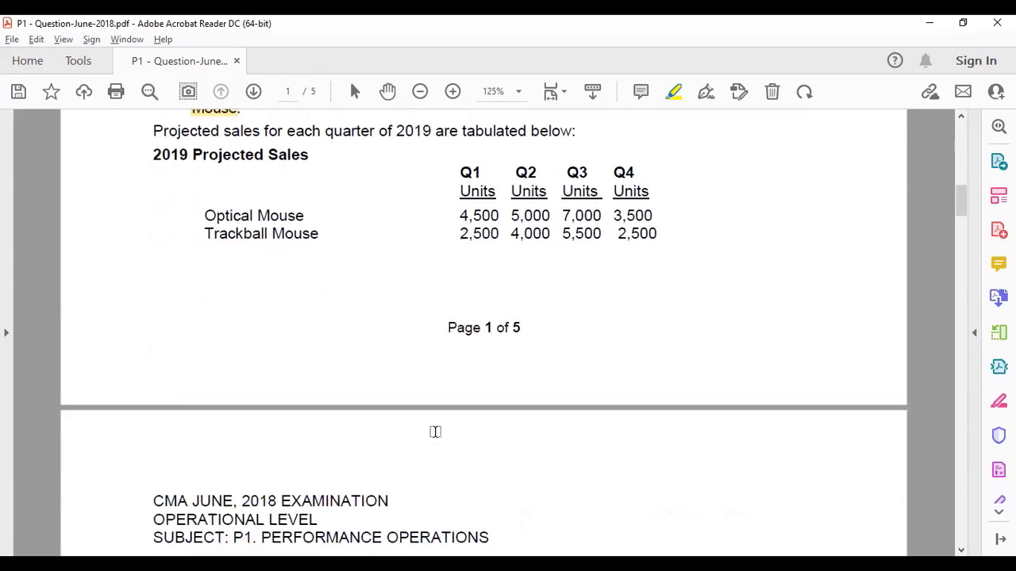
scroll(435, 431, down, 5)
scroll(381, 357, down, 1)
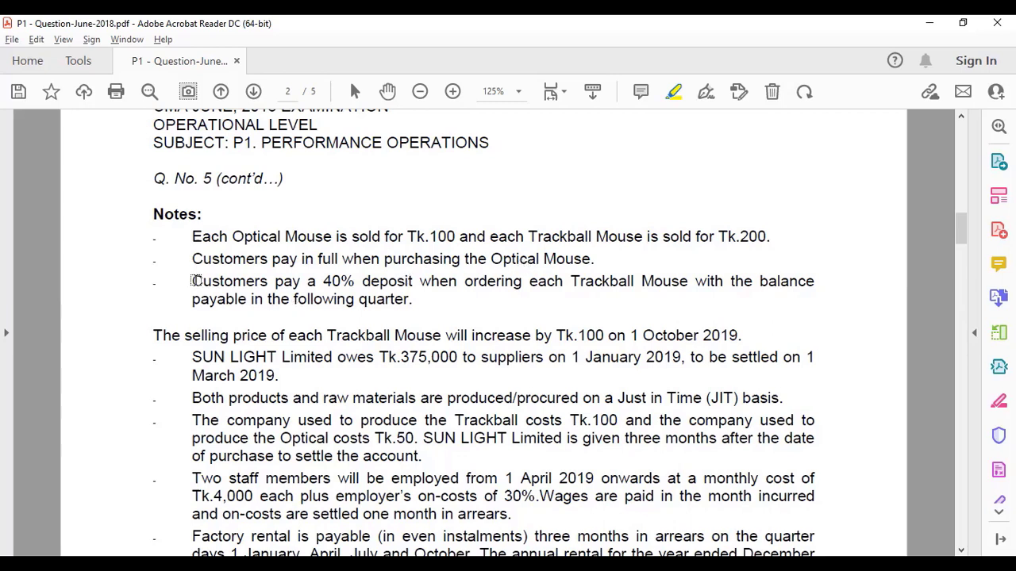
drag(192, 281, 657, 281)
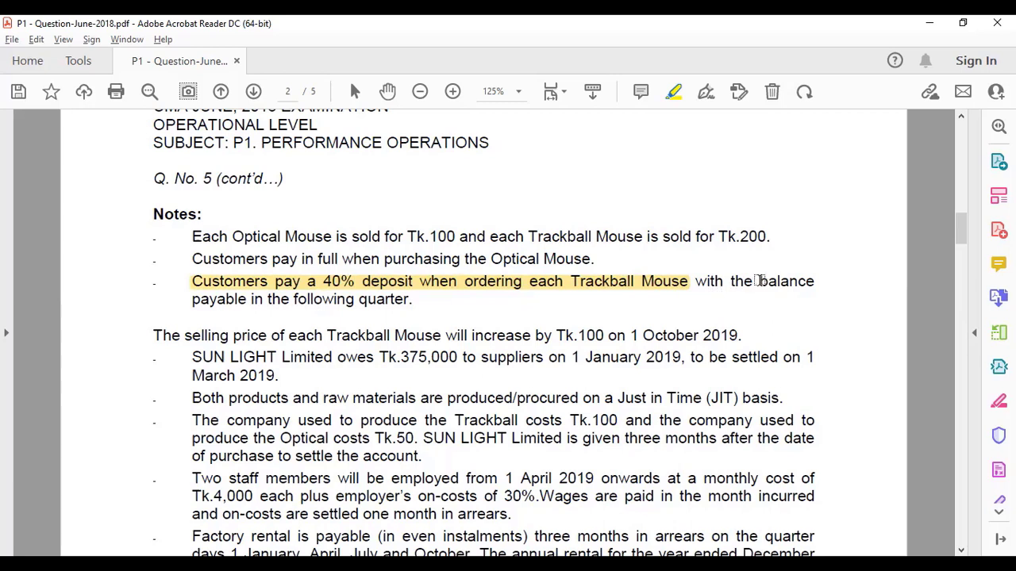
drag(757, 281, 389, 298)
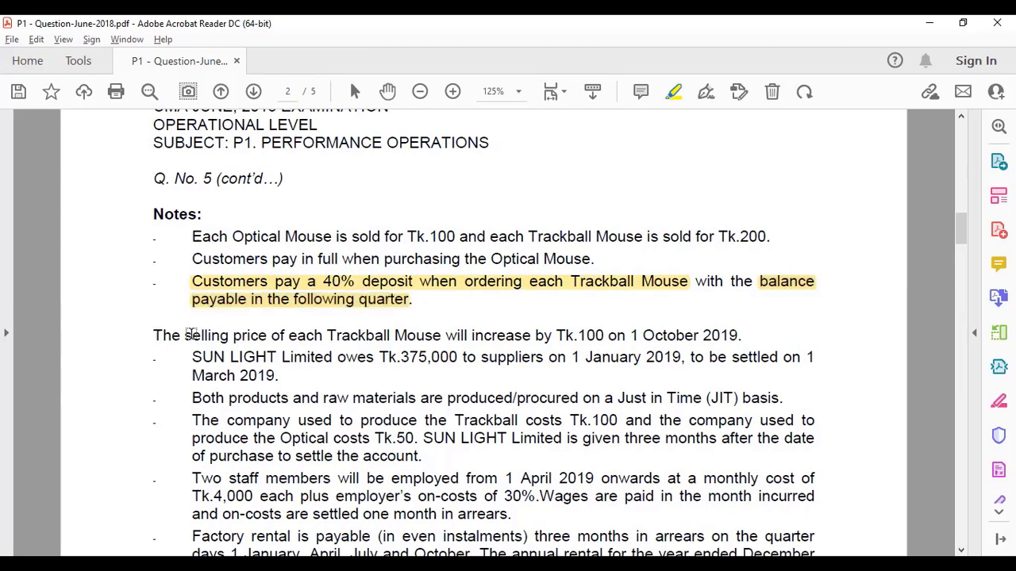
drag(182, 334, 587, 342)
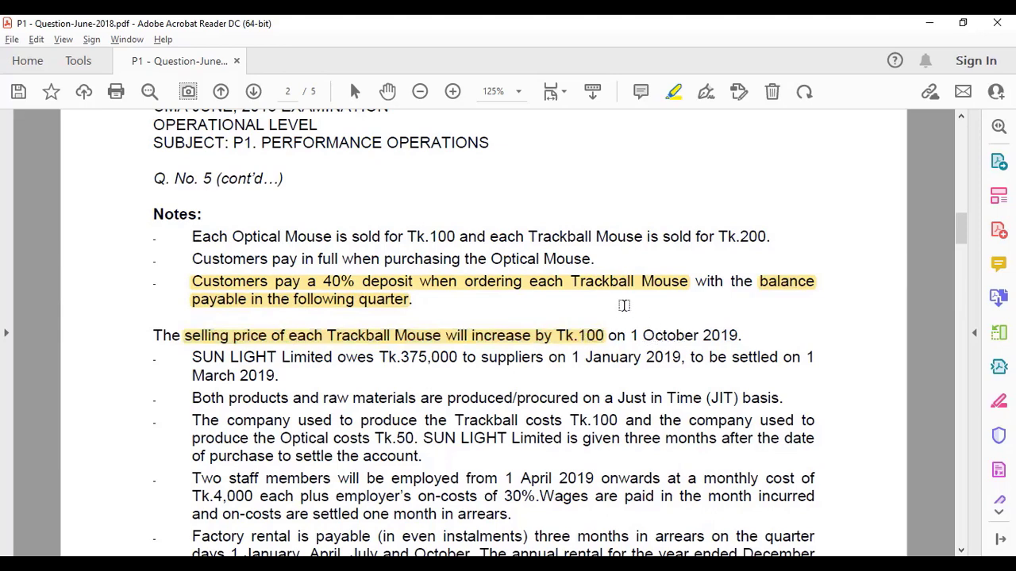
scroll(477, 327, up, 2)
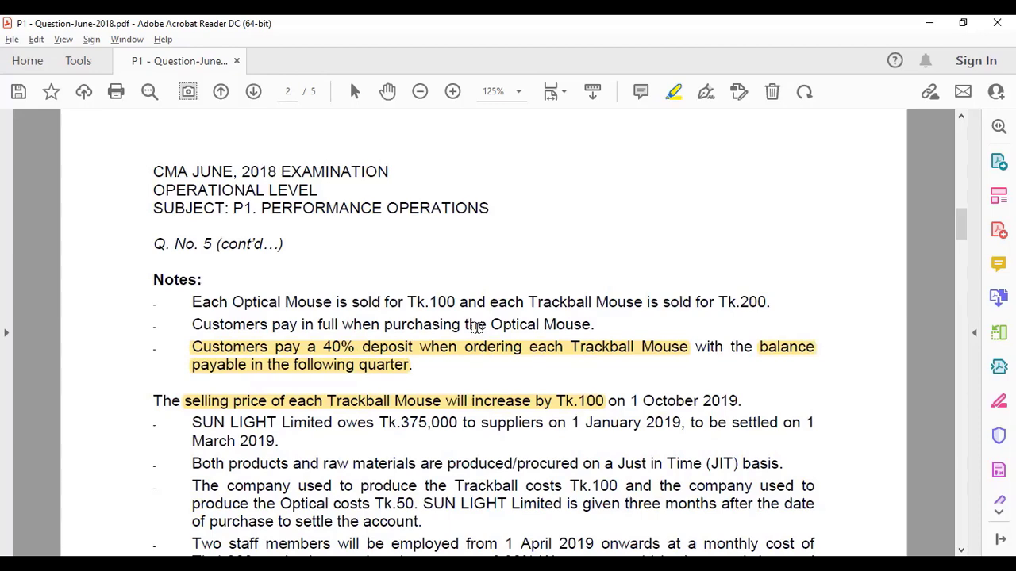
scroll(476, 326, up, 1)
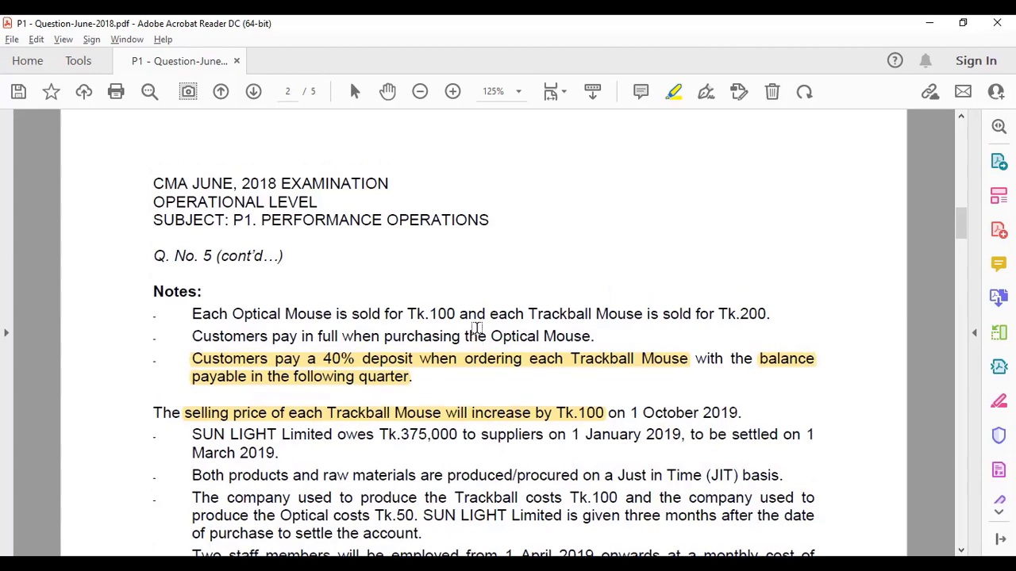
scroll(476, 327, up, 15)
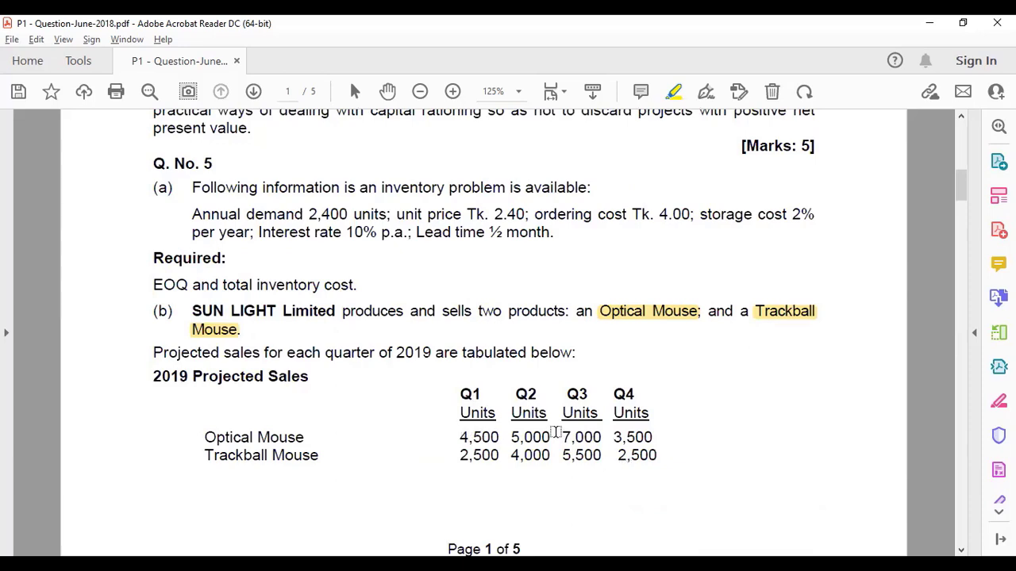
In the workbook, review Optical Mouse Q1 units 4500 at price 100 and Trackball Mouse 2500 at 200
key(alt+Tab)
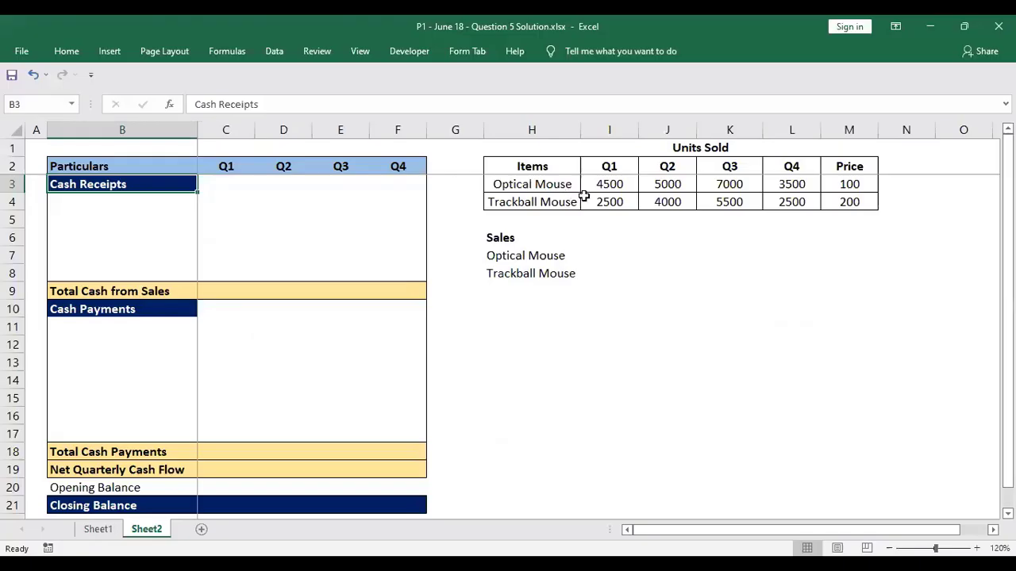
click(610, 184)
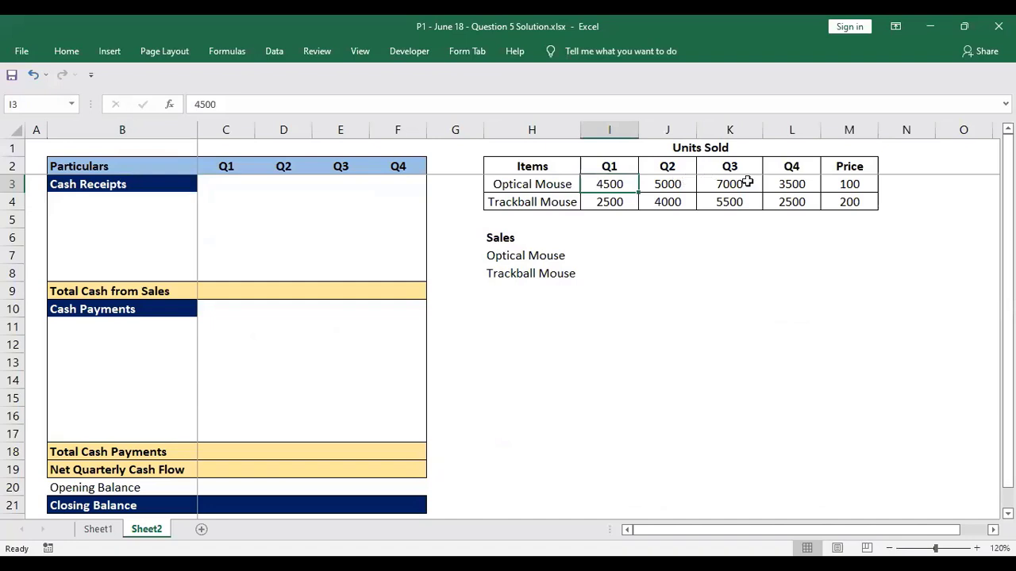
click(857, 184)
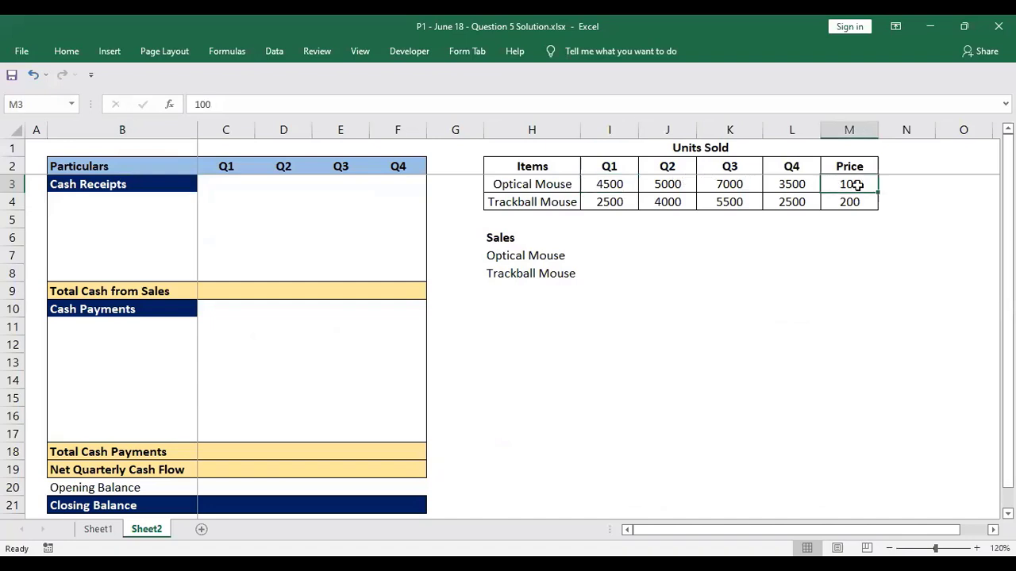
click(609, 202)
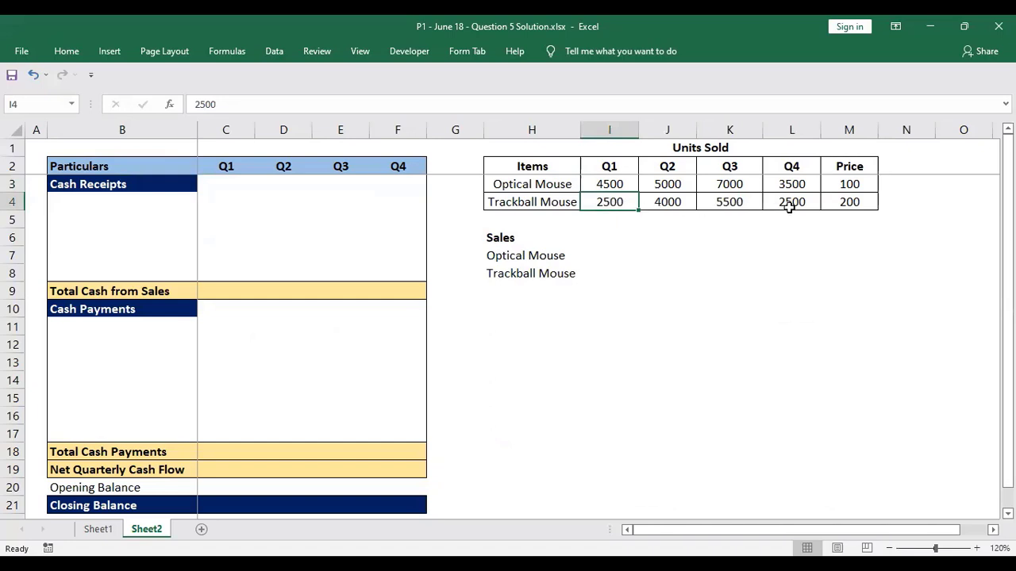
click(835, 202)
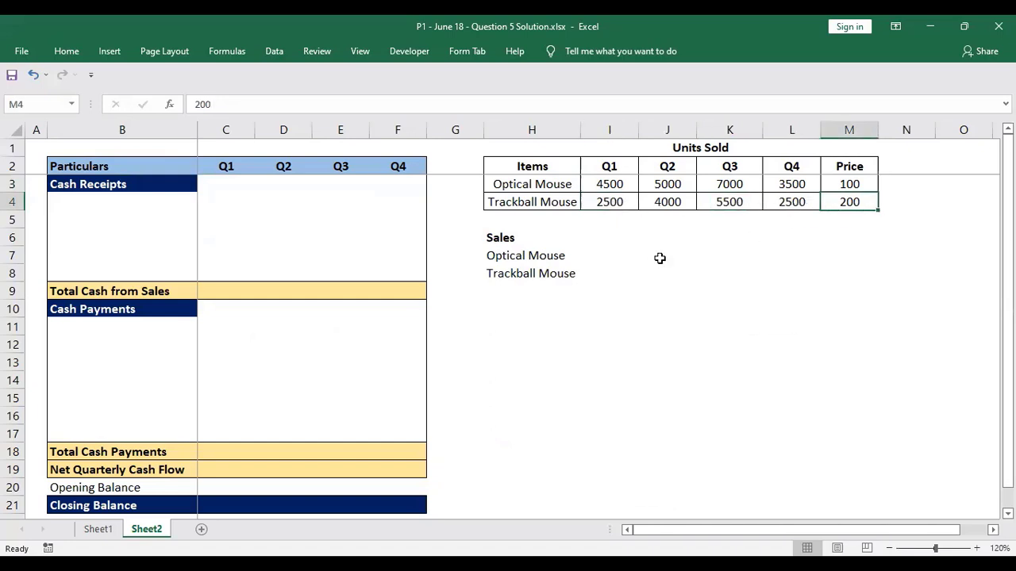
Fill Optical Mouse sales for Q1–Q4 with =I3*$M$3, giving 450,000 to 350,000
click(610, 255)
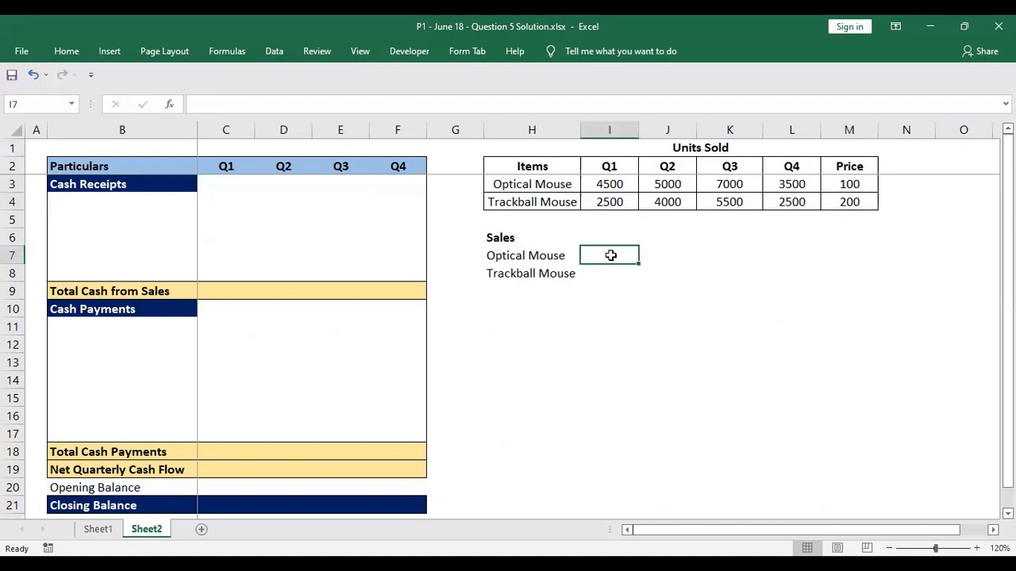
key(shift+Right)
key(shift+Right)
key(shift+Right)
text(=)
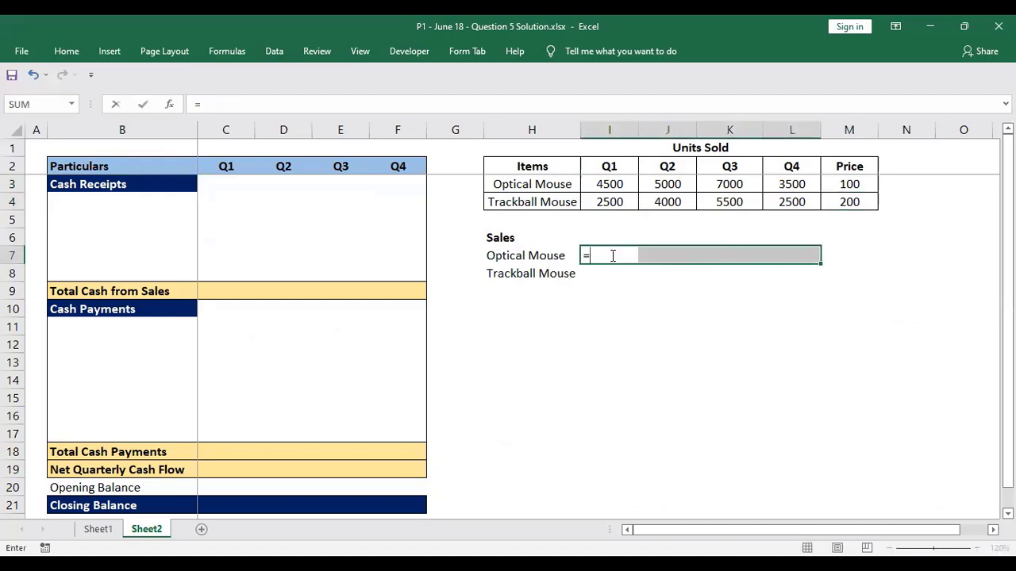
click(601, 184)
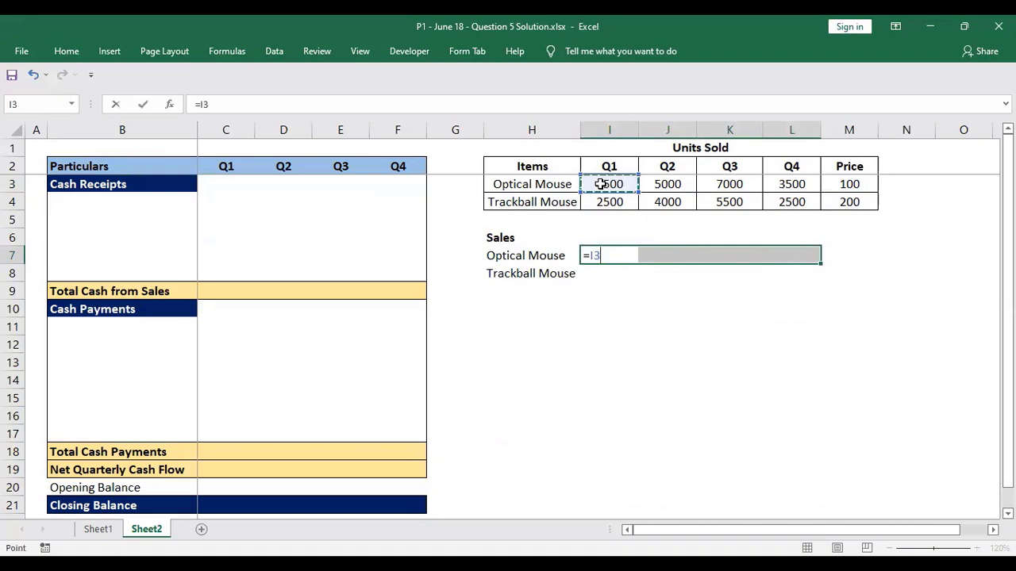
text(*)
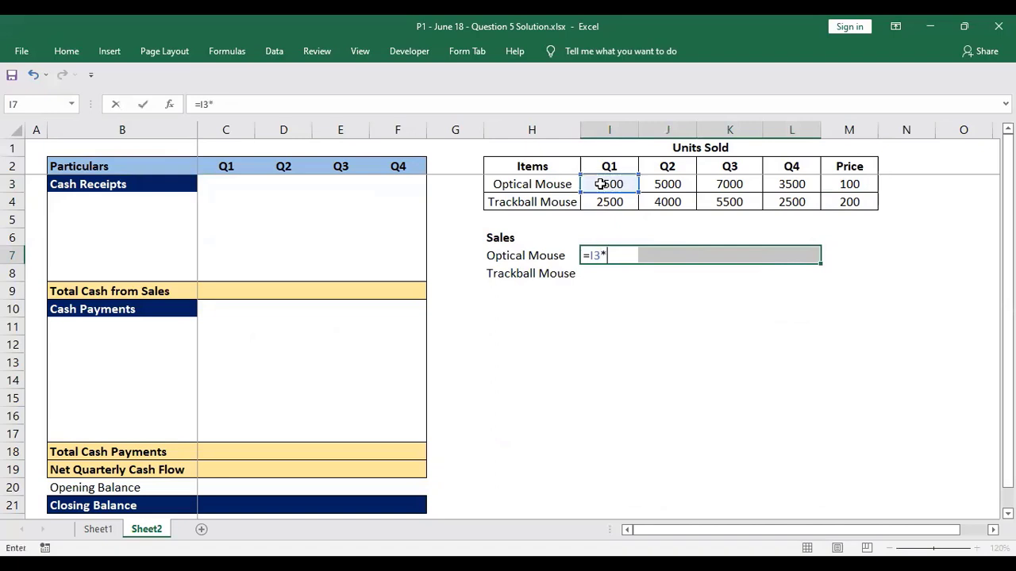
click(865, 183)
key(F4)
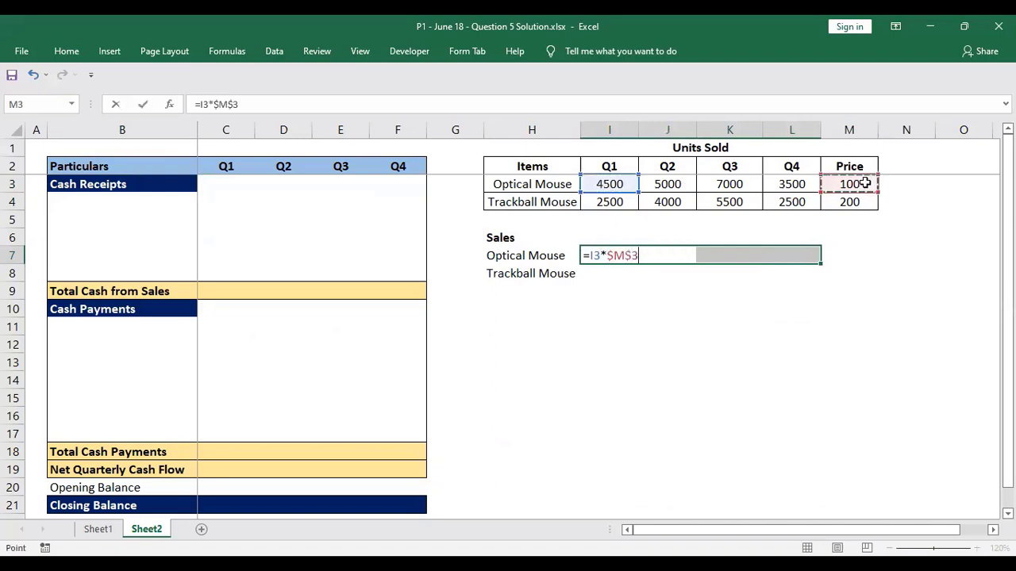
key(ctrl+Return)
key(Down)
key(Up)
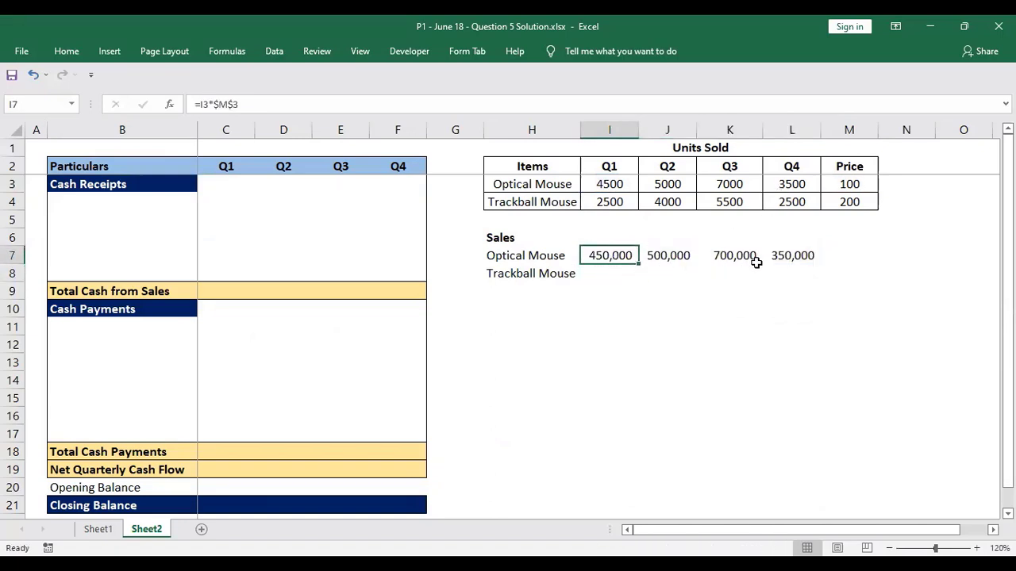
Fill Trackball Mouse sales for Q1–Q3 with =I4*$M$4 (500,000, 800,000, 1,100,000)
click(616, 270)
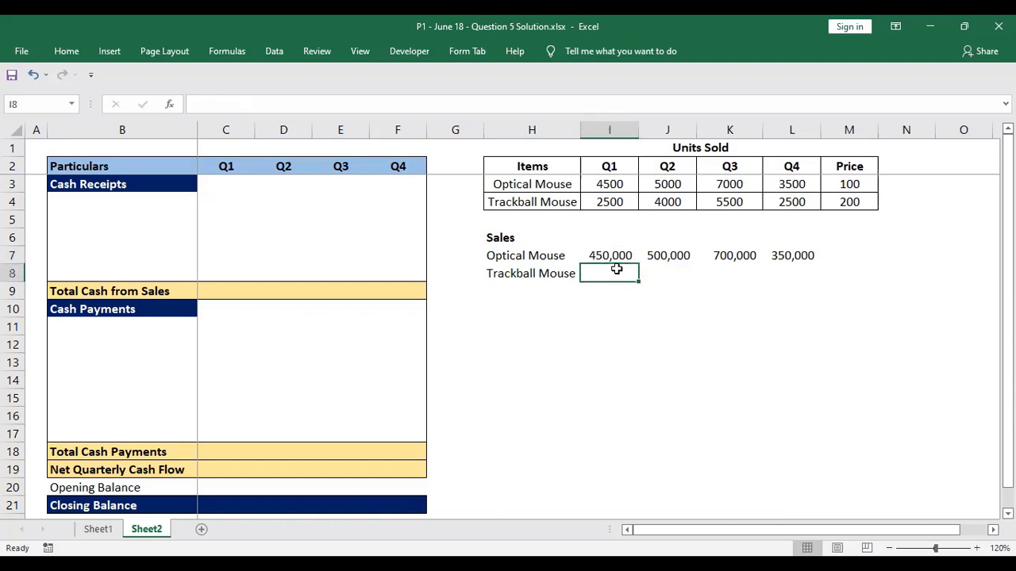
key(shift+Right)
key(shift+Right)
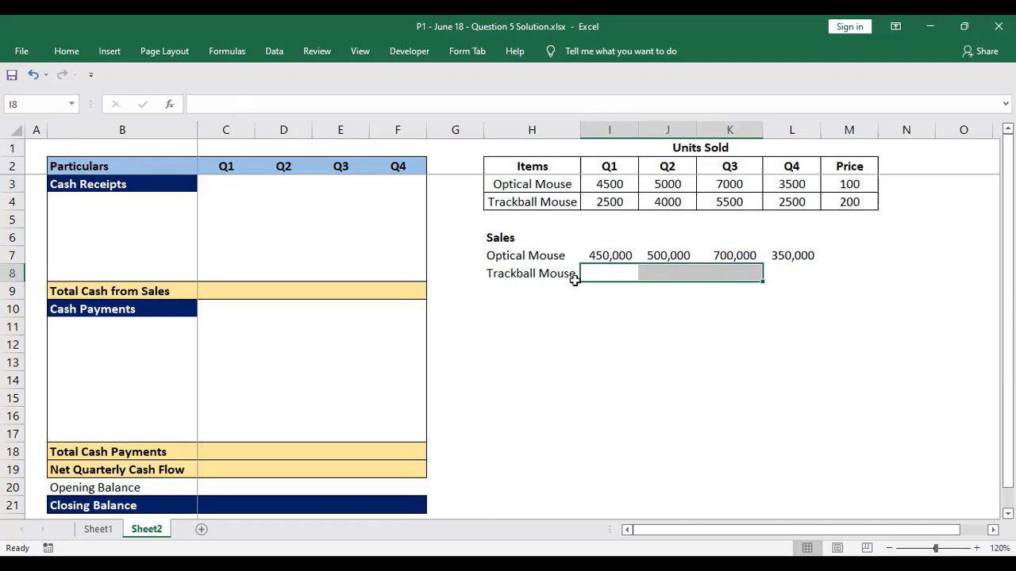
text(=)
click(605, 202)
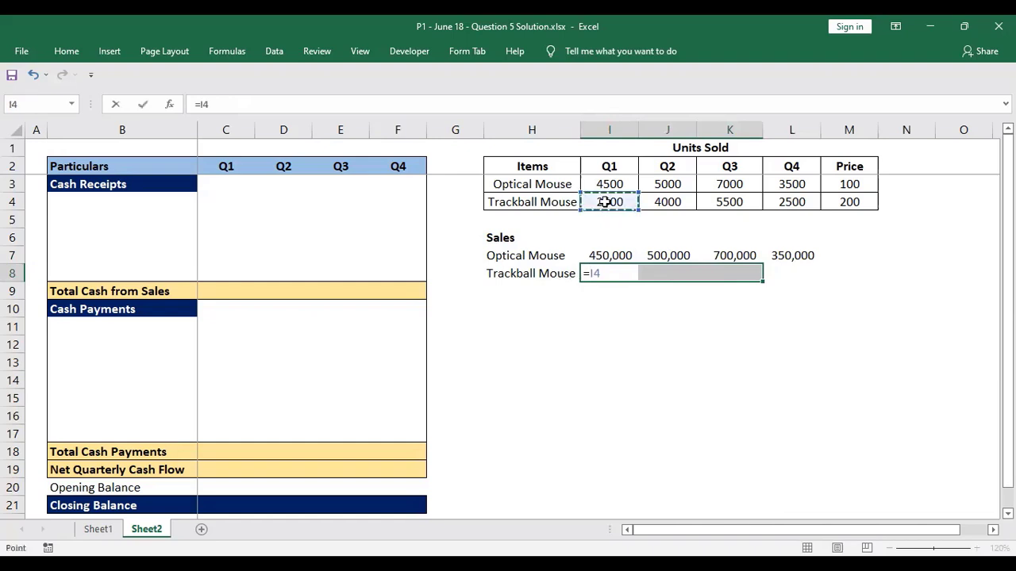
text(*)
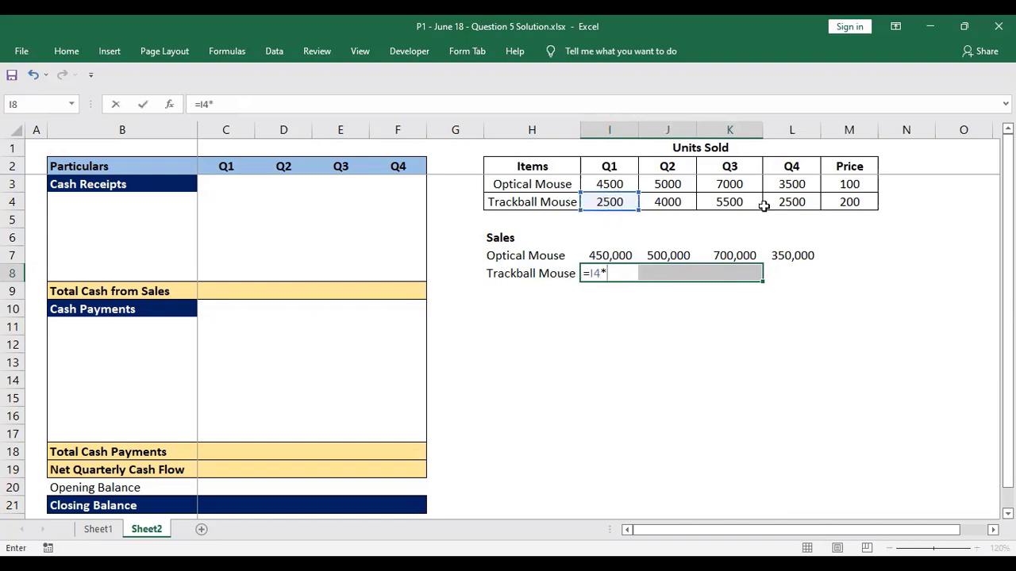
click(841, 202)
key(F4)
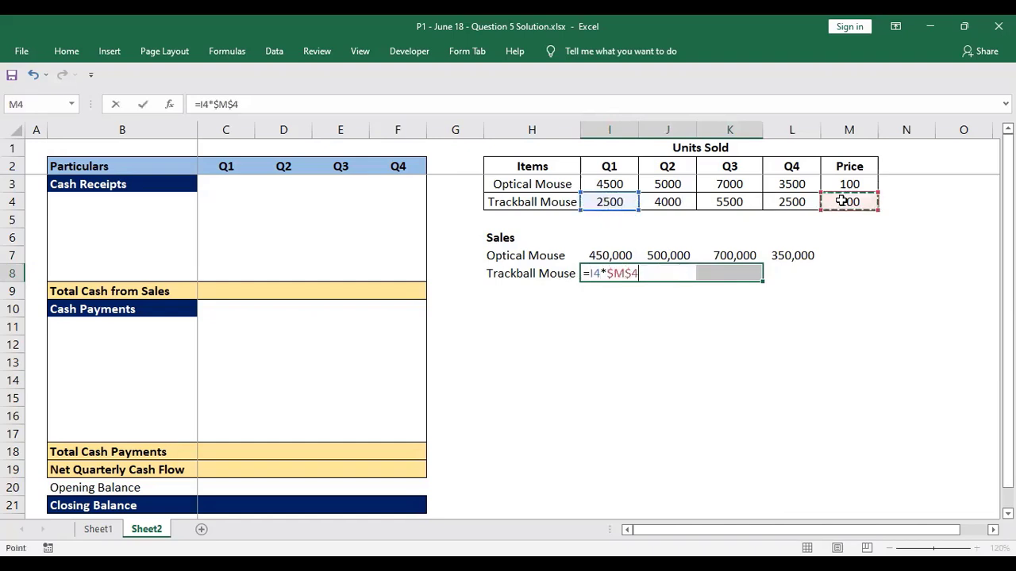
key(ctrl+Return)
Calculate Q4 Trackball Mouse sales as =L4*(M4+100), giving 750,000
key(Right)
key(Right)
key(Right)
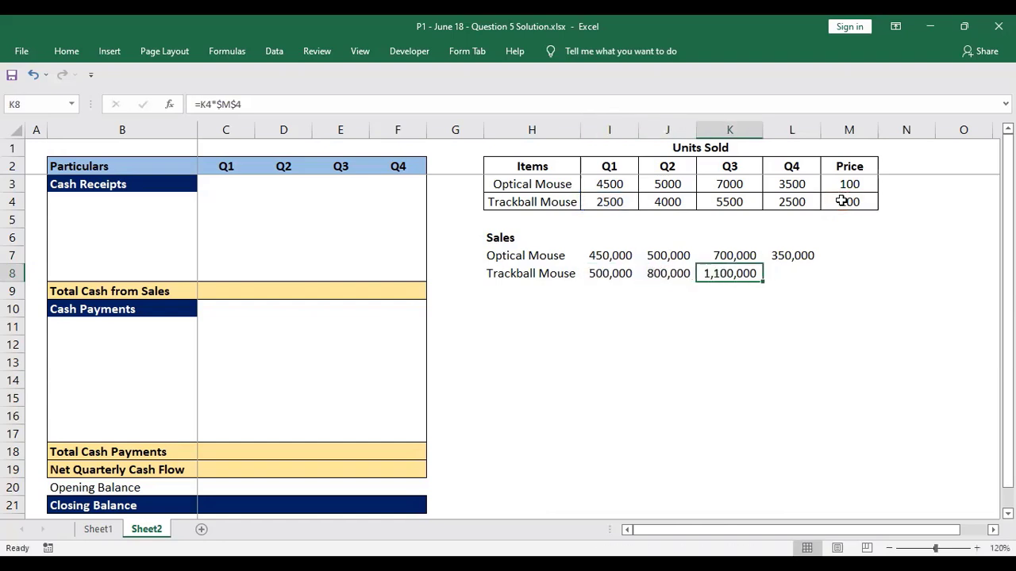
text(=)
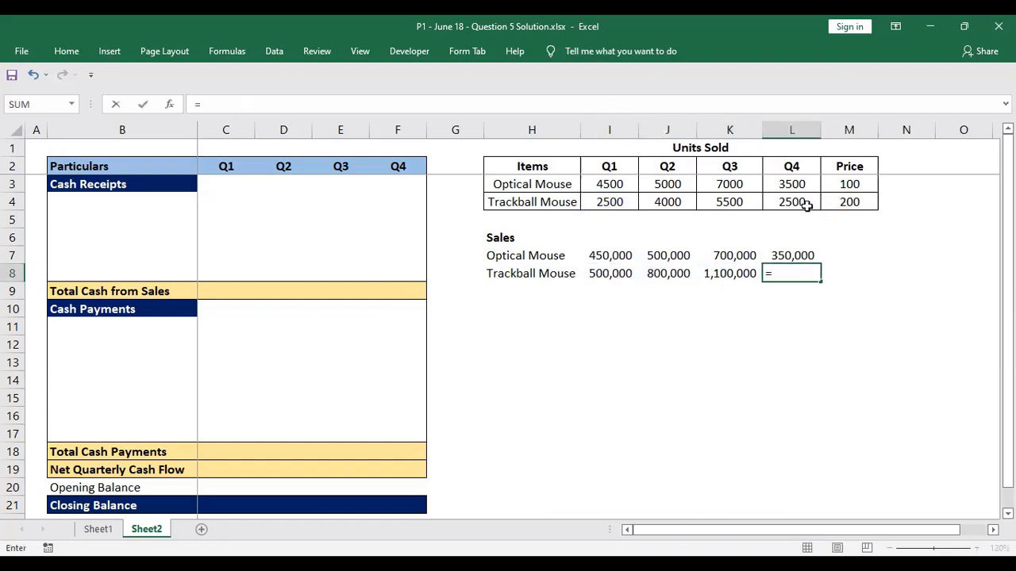
click(802, 203)
text(*)
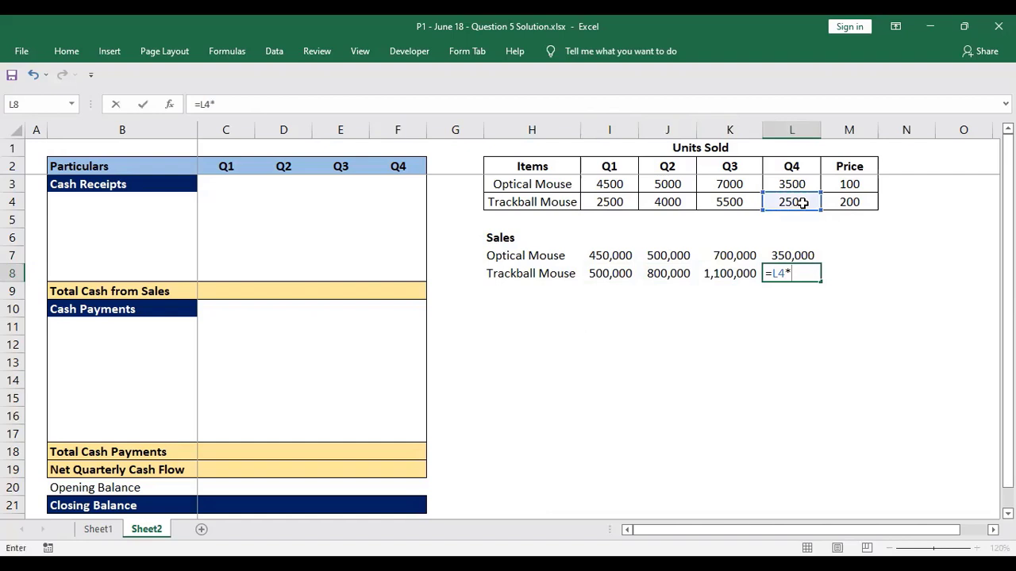
text(()
click(838, 203)
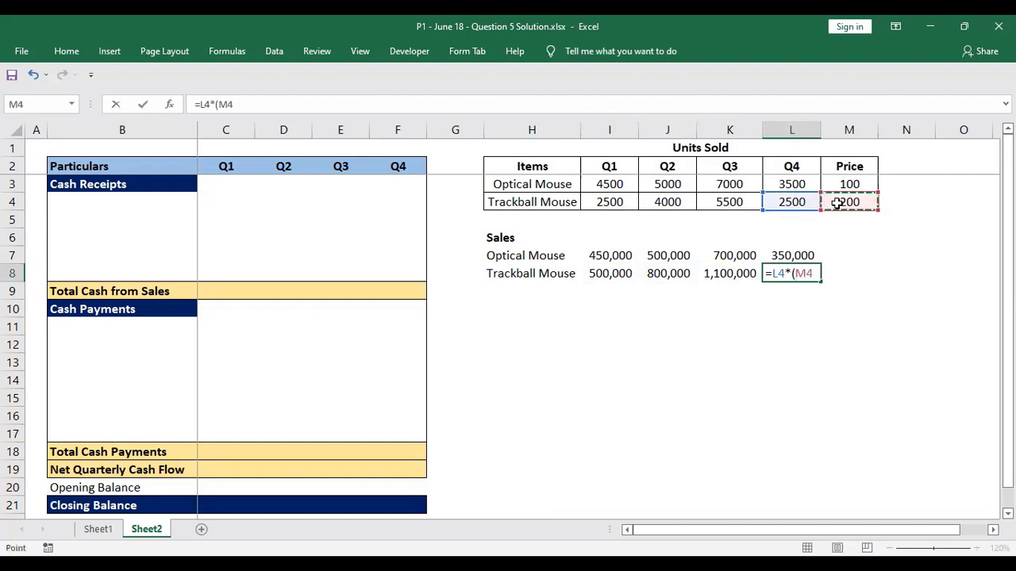
text(+100))
key(Return)
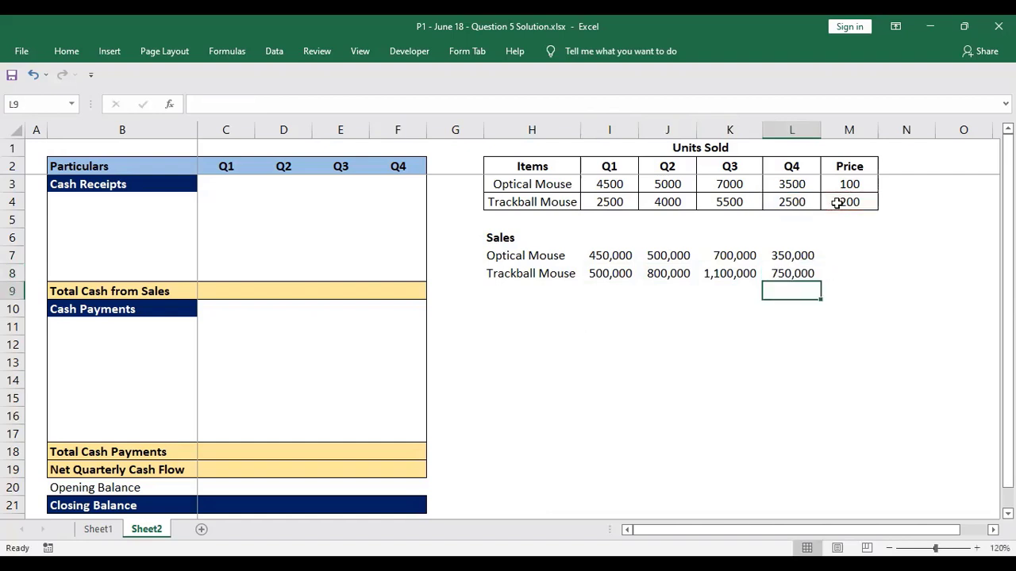
key(Up)
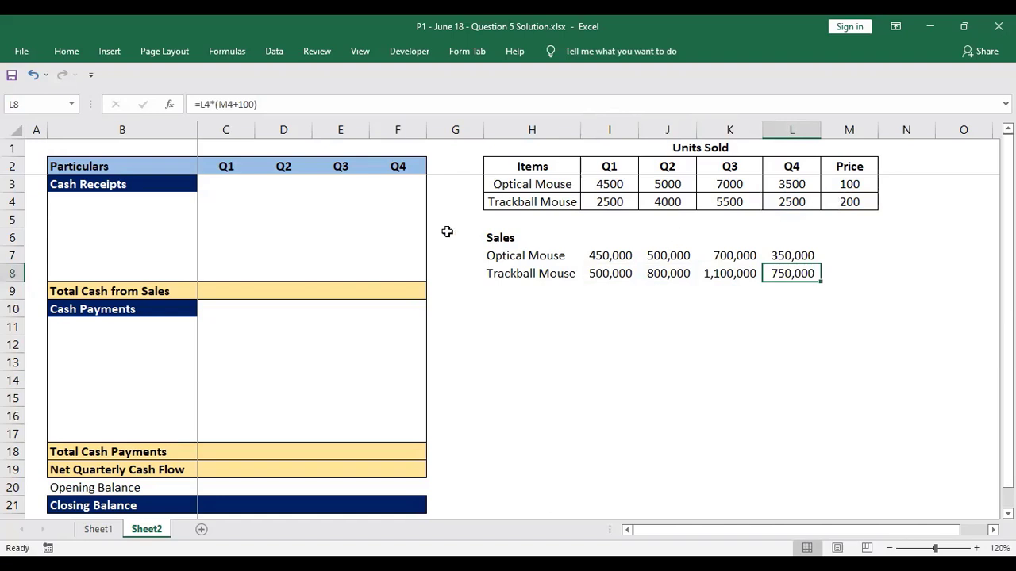
click(112, 203)
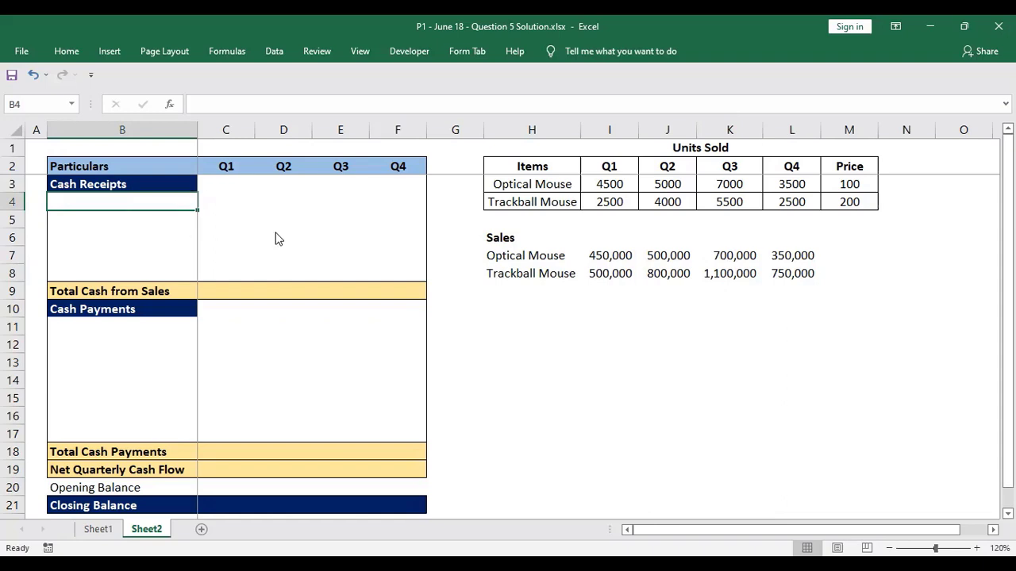
Highlight the note that Optical Mouse customers pay in full
key(alt+Tab)
scroll(270, 169, down, 4)
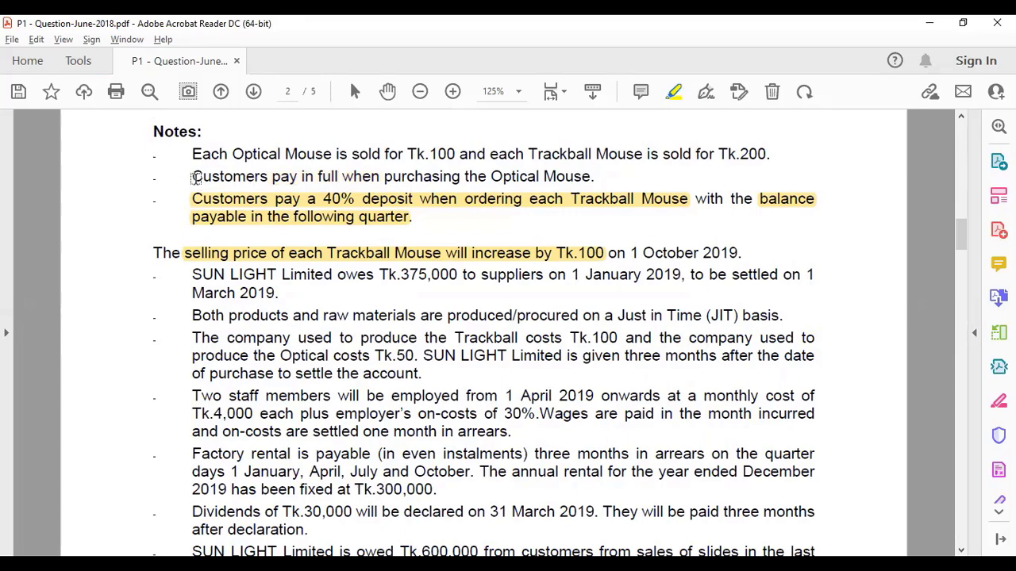
drag(195, 176, 591, 176)
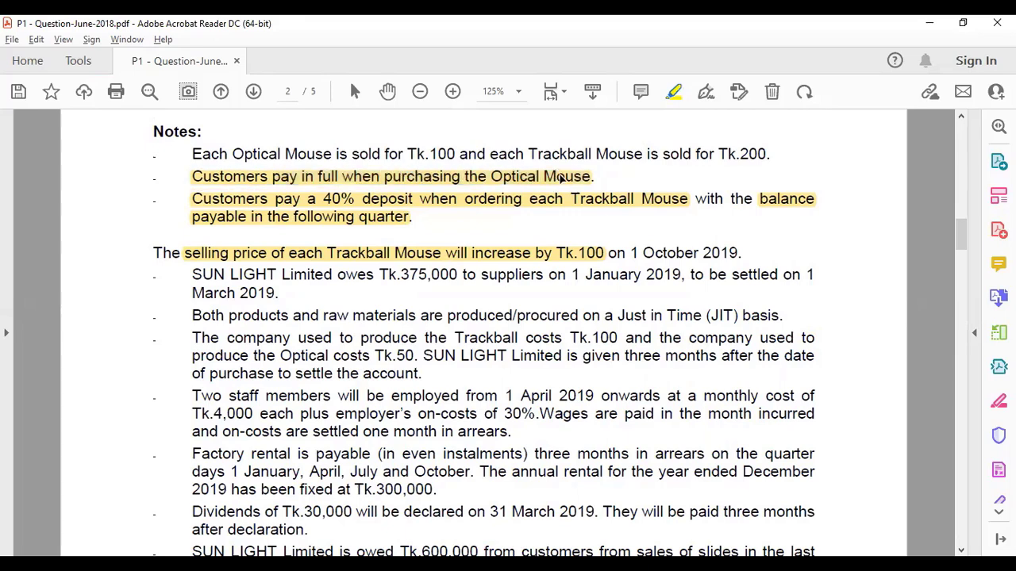
key(alt+Tab)
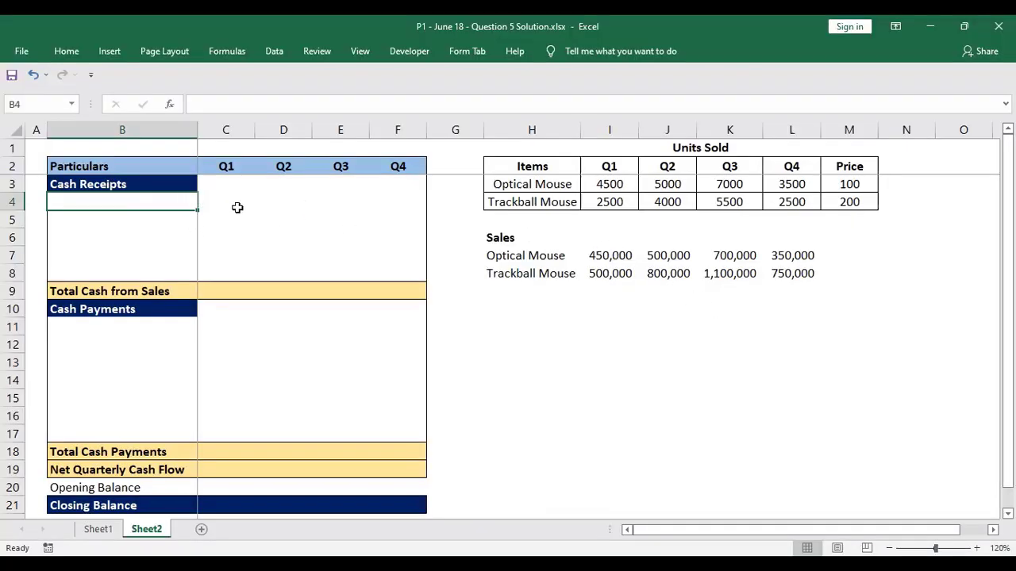
Label the first receipts row 'Cash from Optical Mouse'
text(Cash from Opti)
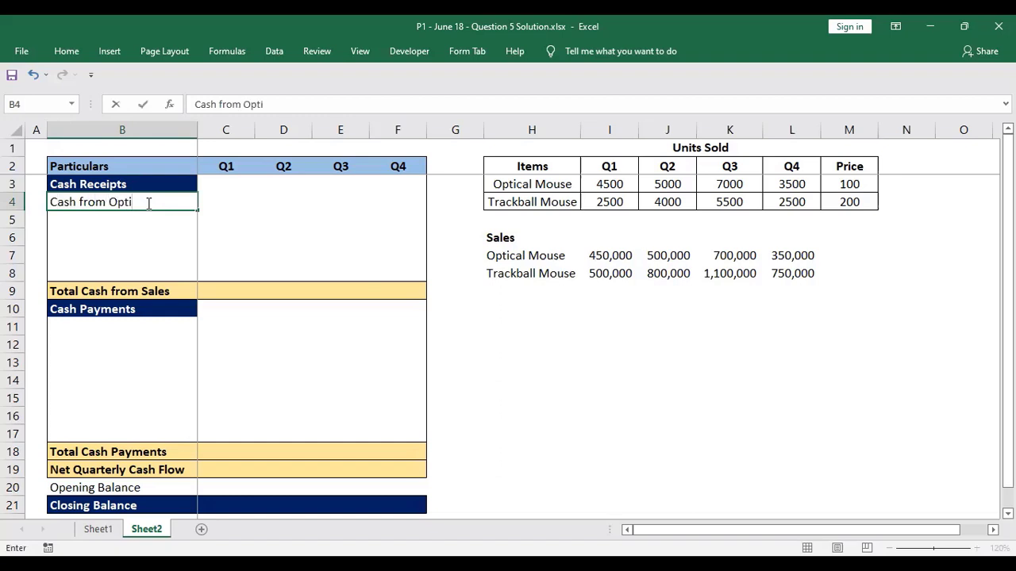
text(cal mo)
key(BackSpace)
key(BackSpace)
text(Mouse)
key(Tab)
Link the row's Q1–Q4 cells to Optical Mouse sales with =I7 (450,000 to 350,000)
key(shift+Right)
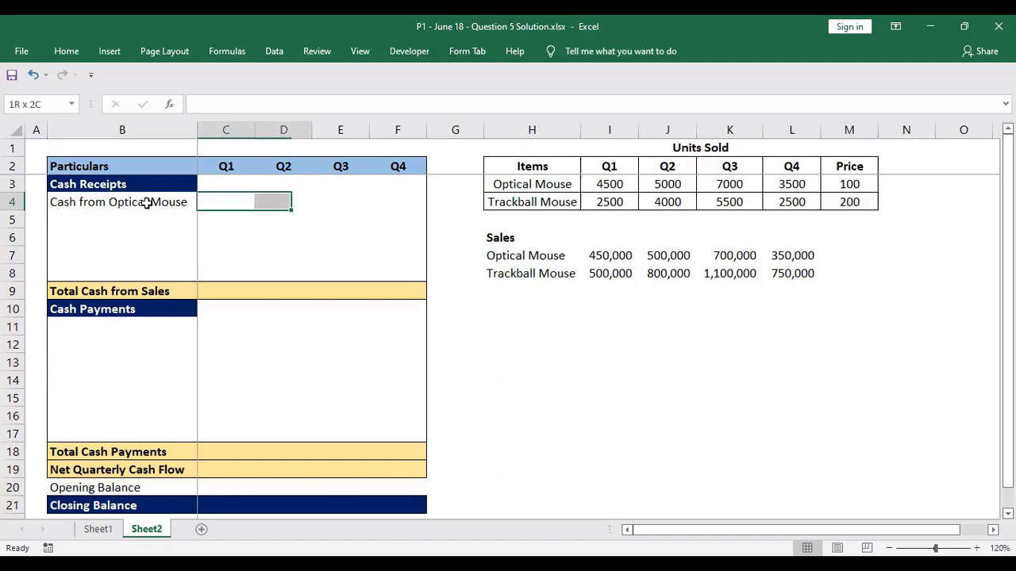
key(shift+Right)
key(shift+Right)
text(=)
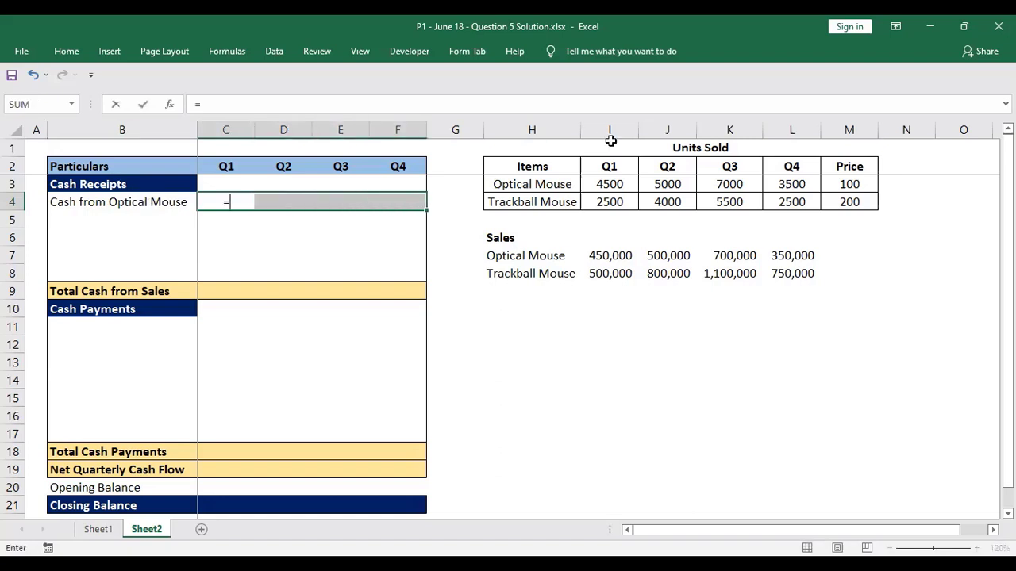
click(600, 253)
key(ctrl+Return)
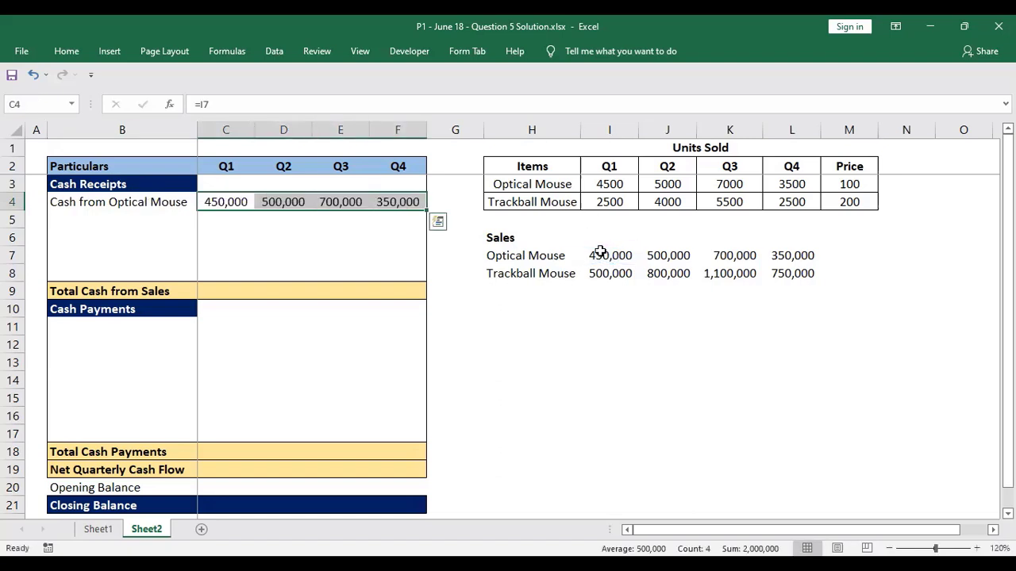
key(Left)
key(Left)
key(Down)
key(Right)
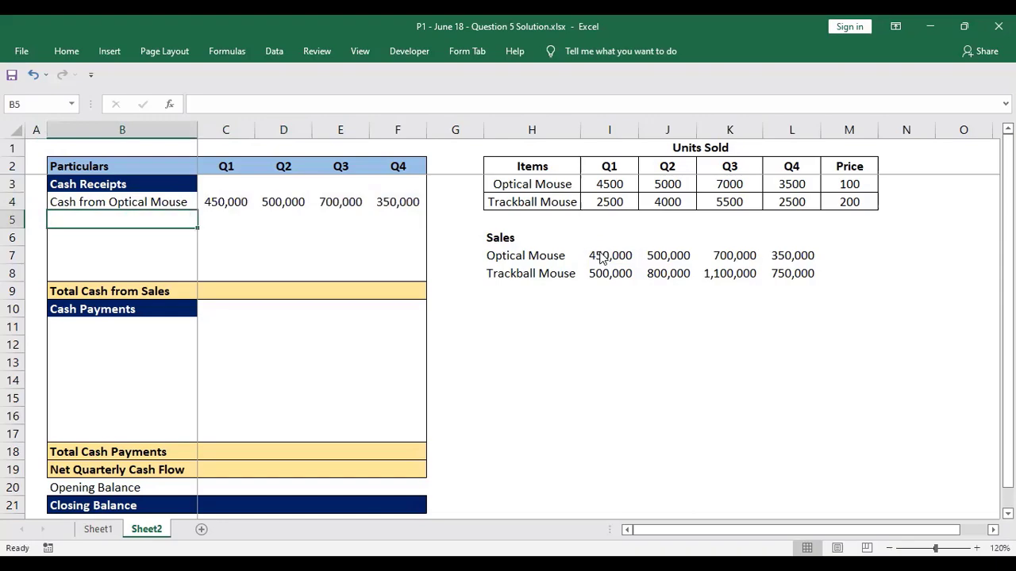
key(alt+Tab)
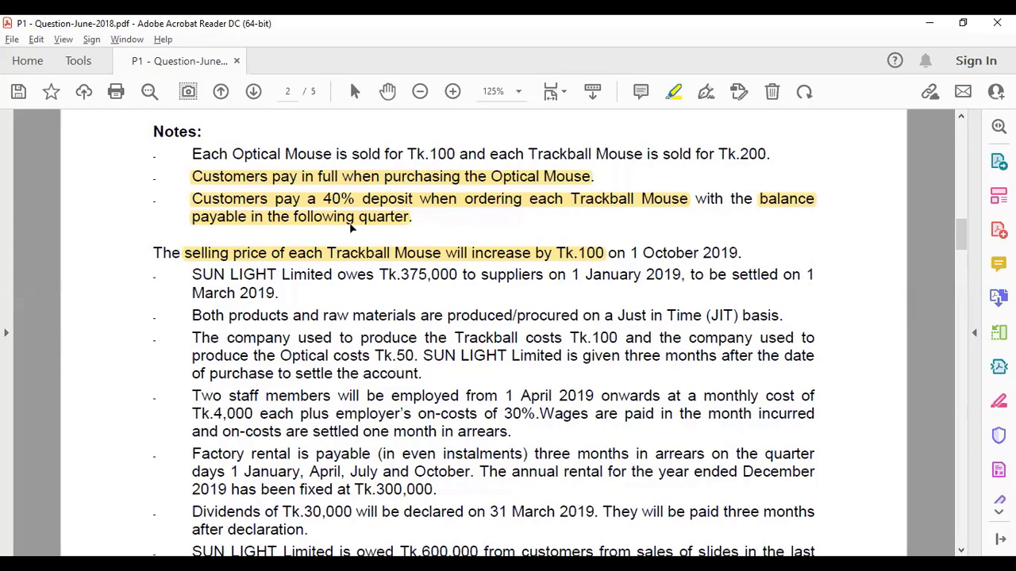
key(alt+Tab)
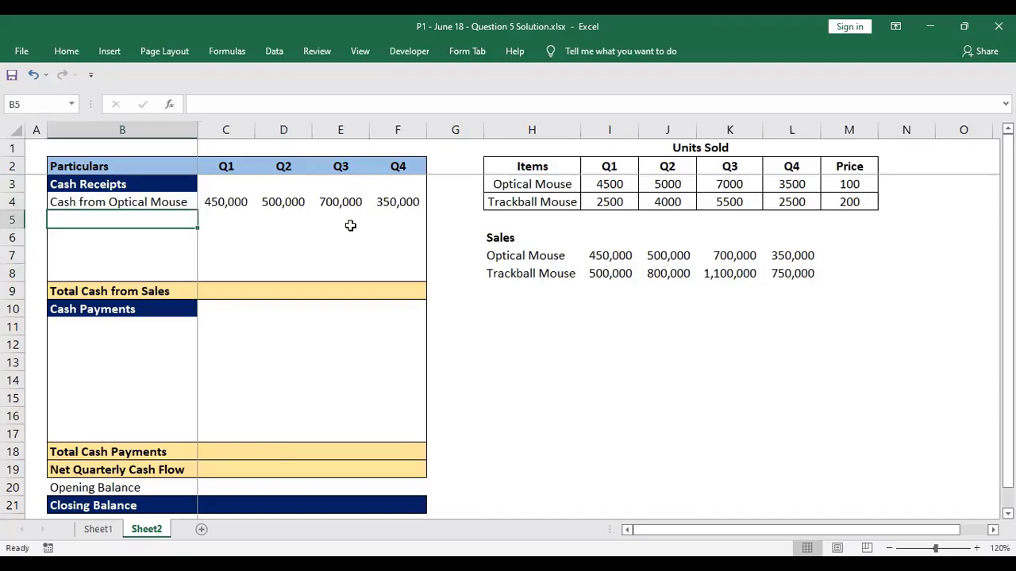
Label the next row 'Cash from Trackball Mouse - 40%' and widen column B to fit
text(Cash)
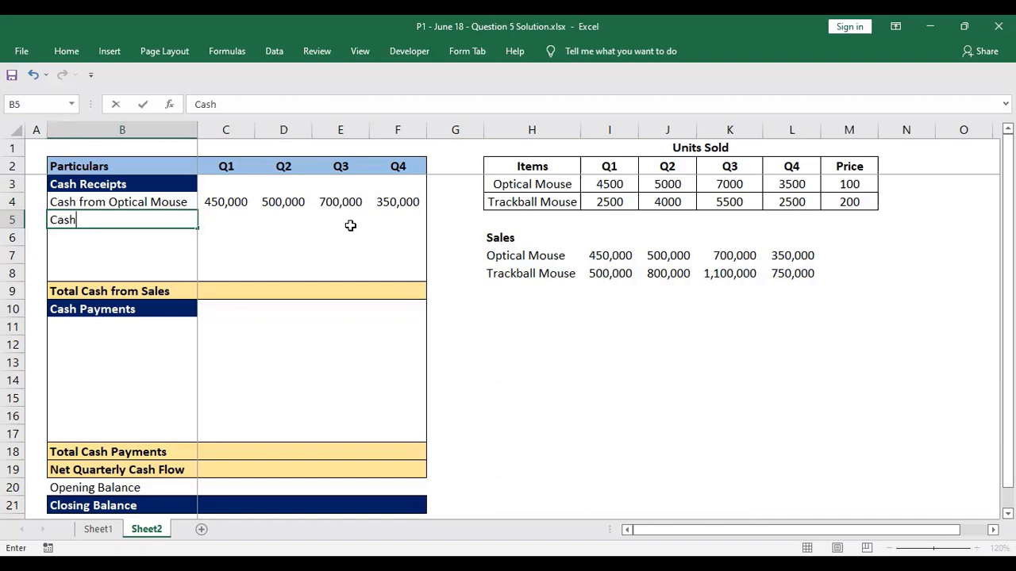
text( from Tr)
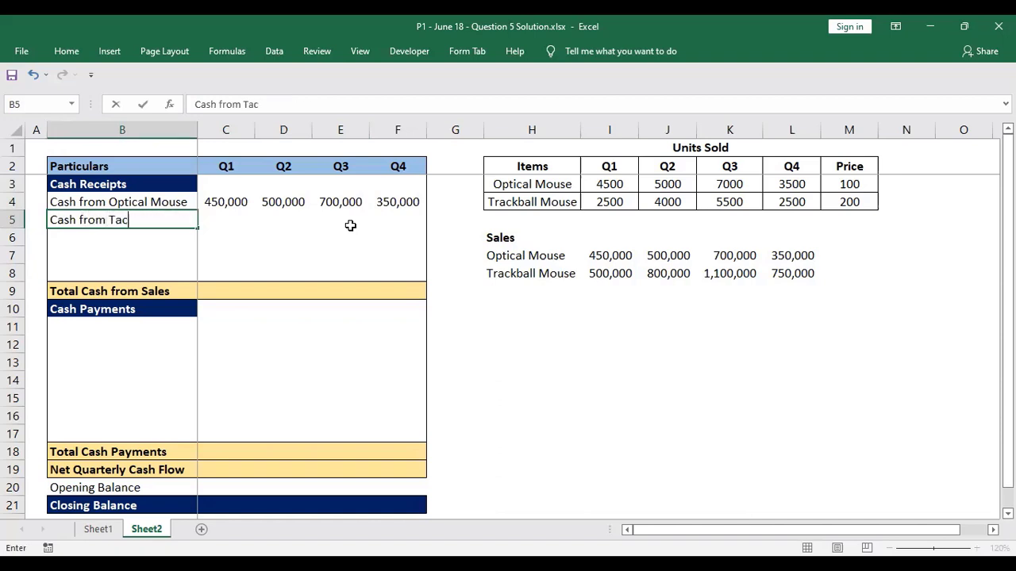
text(a)
key(BackSpace)
text(rackball Mou)
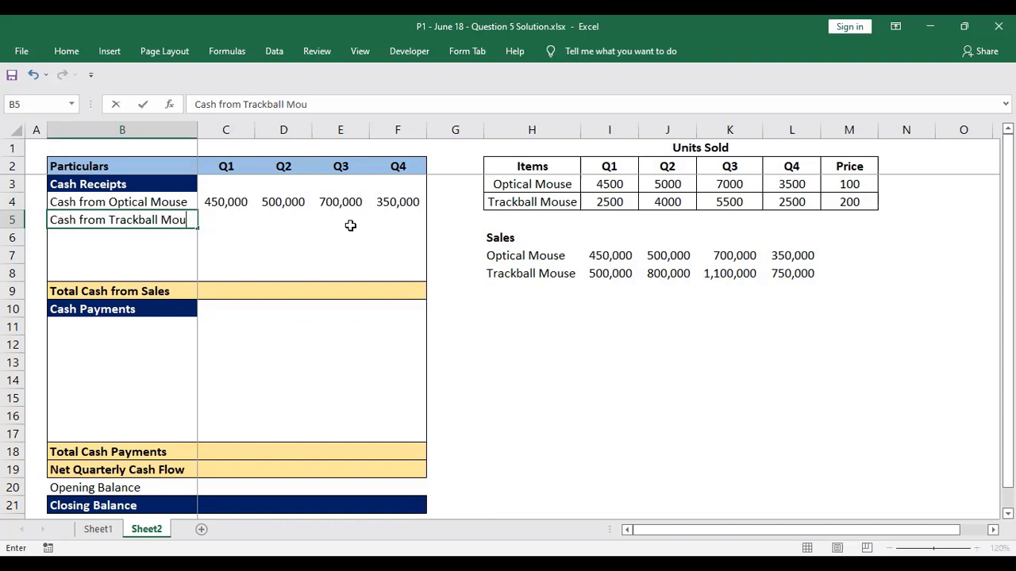
text(se - )
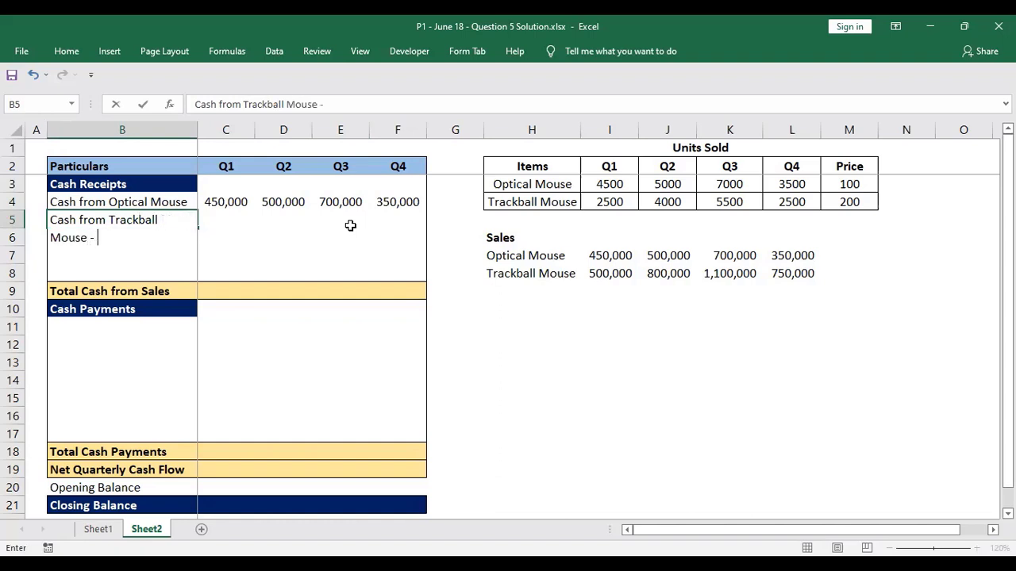
text(40%)
key(Return)
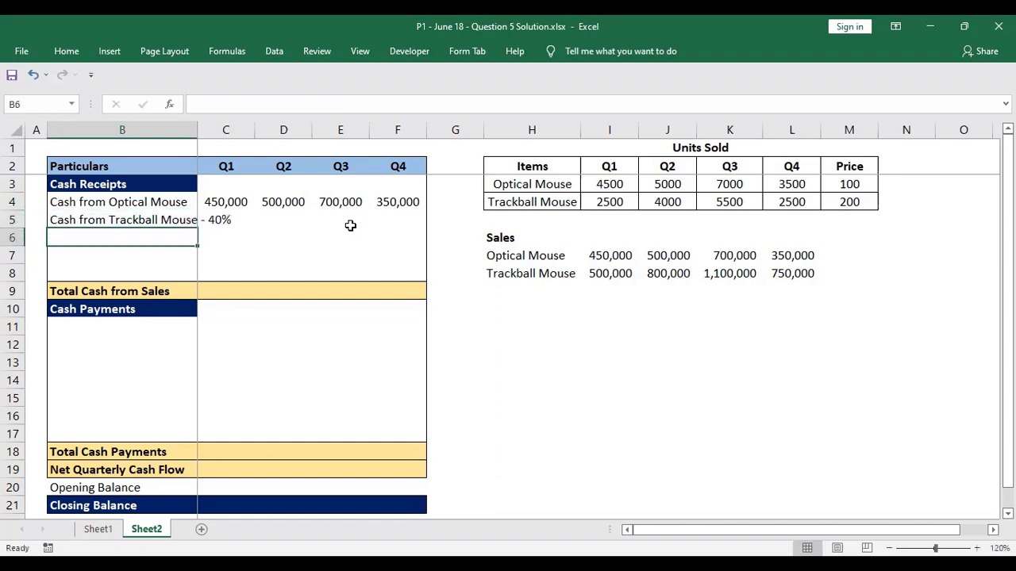
click(203, 130)
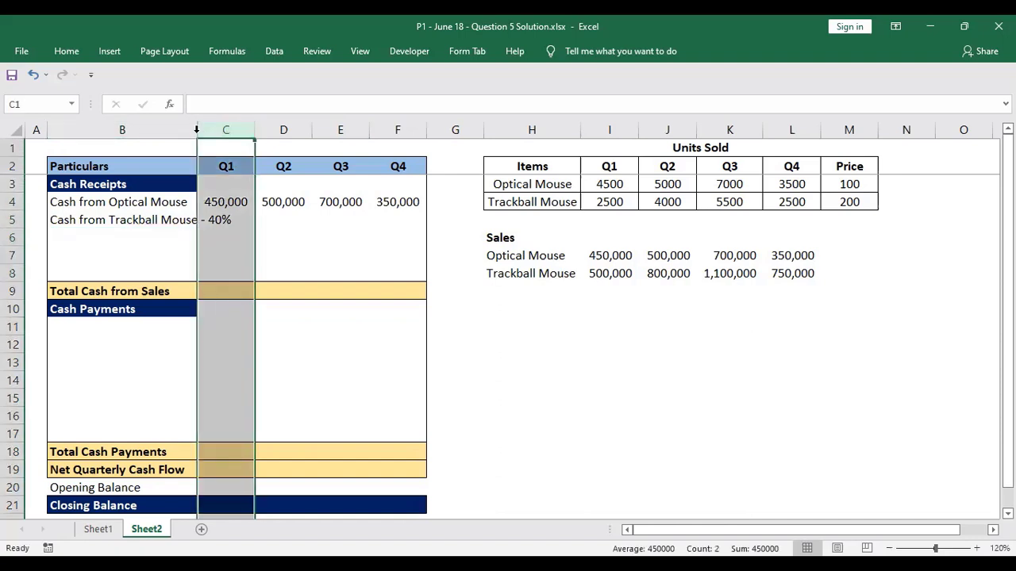
double_click(196, 129)
Fill the 40% row with =I8*.4 across Q1–Q4, giving 200,000, 320,000, 440,000 and 300,000
key(Down)
key(Down)
key(Down)
key(Down)
key(shift+Right)
key(shift+Right)
key(shift+Right)
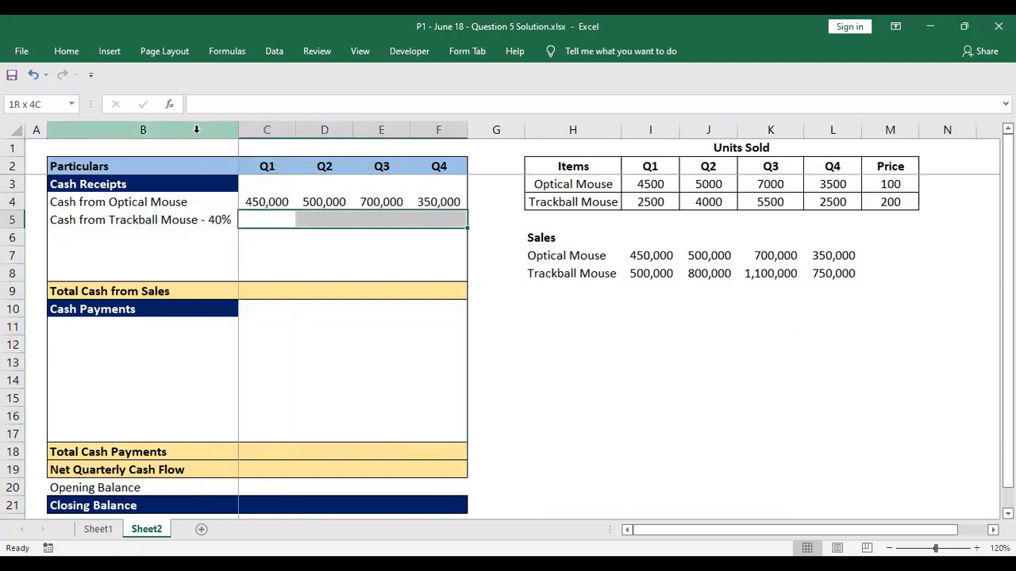
text(=)
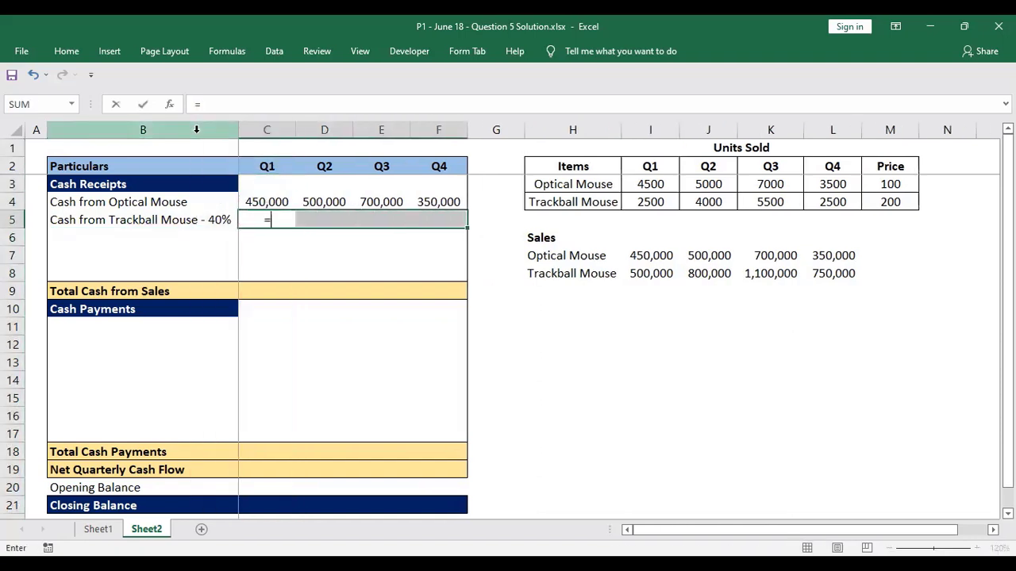
click(668, 269)
text(*.4)
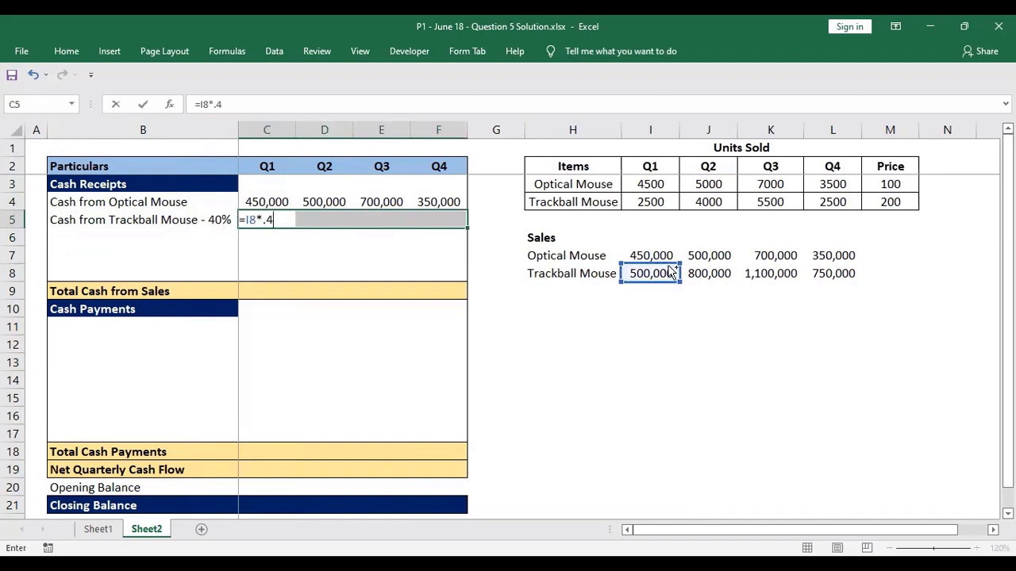
key(ctrl+Return)
key(Left)
key(Down)
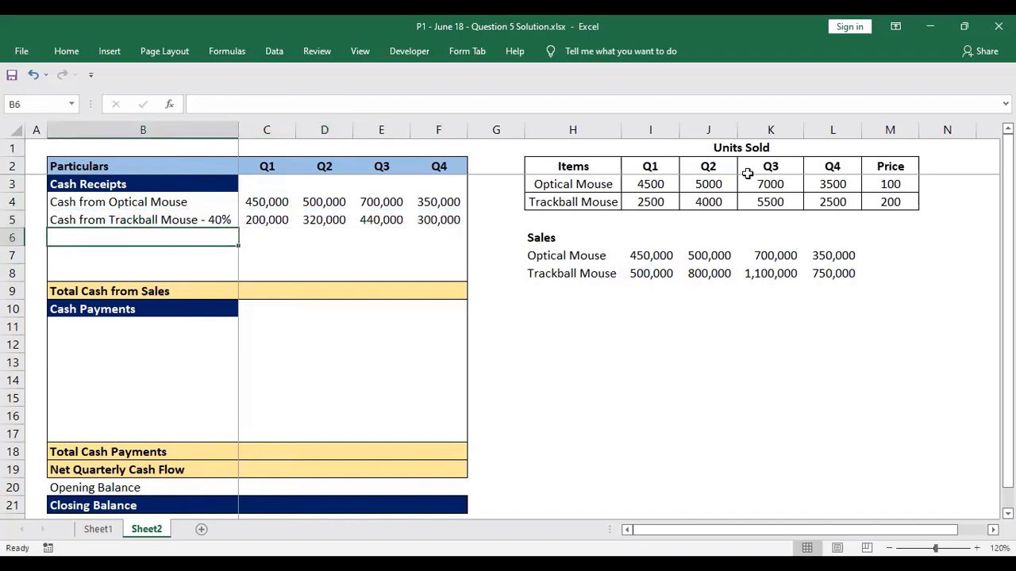
Copy the label into row 6 and change it to 'Cash from Trackball Mouse - 60%'
key(ctrl+apostrophe)
key(BackSpace)
key(BackSpace)
text(60)
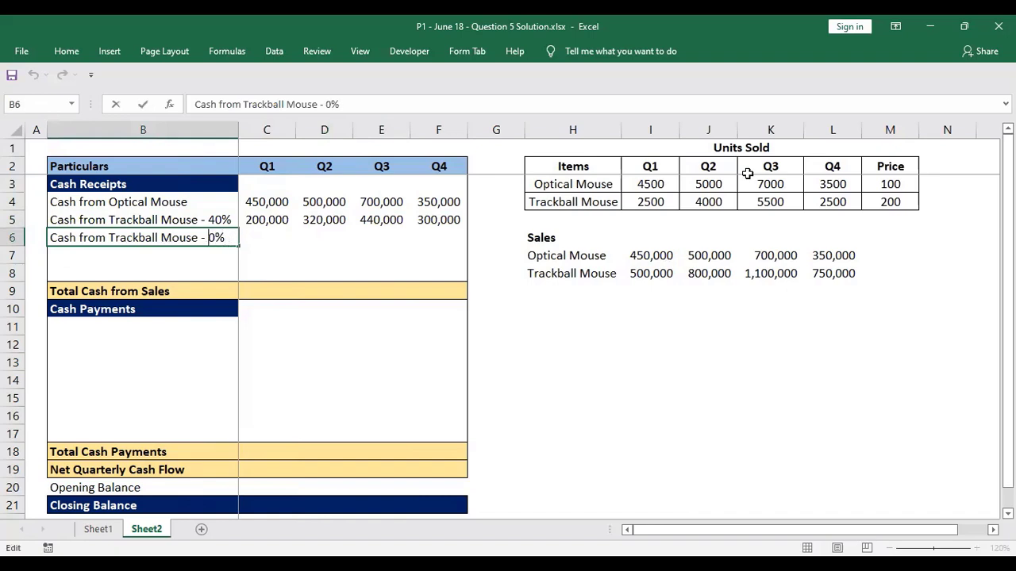
key(Return)
key(Up)
key(Right)
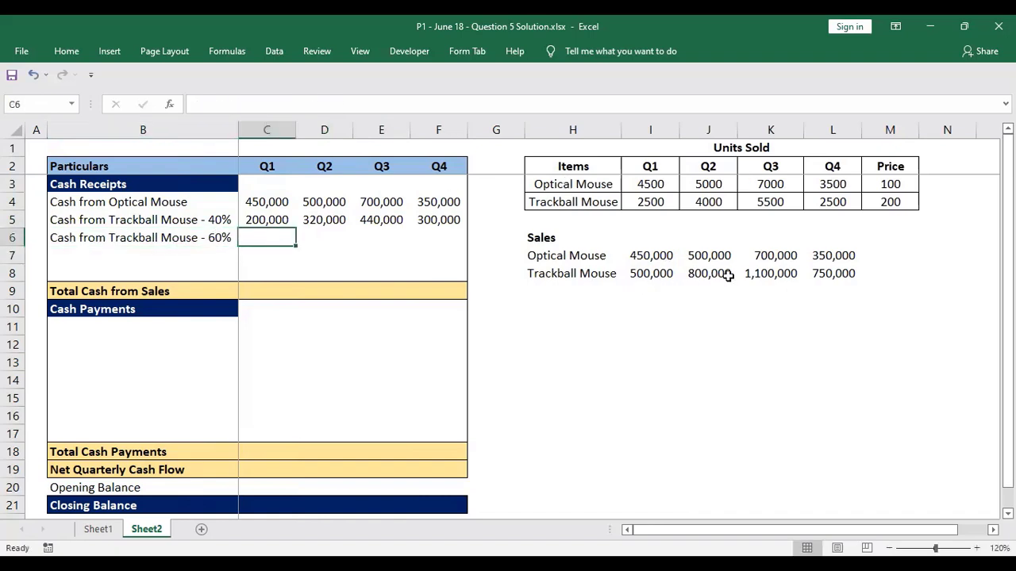
Fill Q2–Q4 of the 60% row with =I8*0.6, giving 300,000, 480,000 and 660,000
click(324, 237)
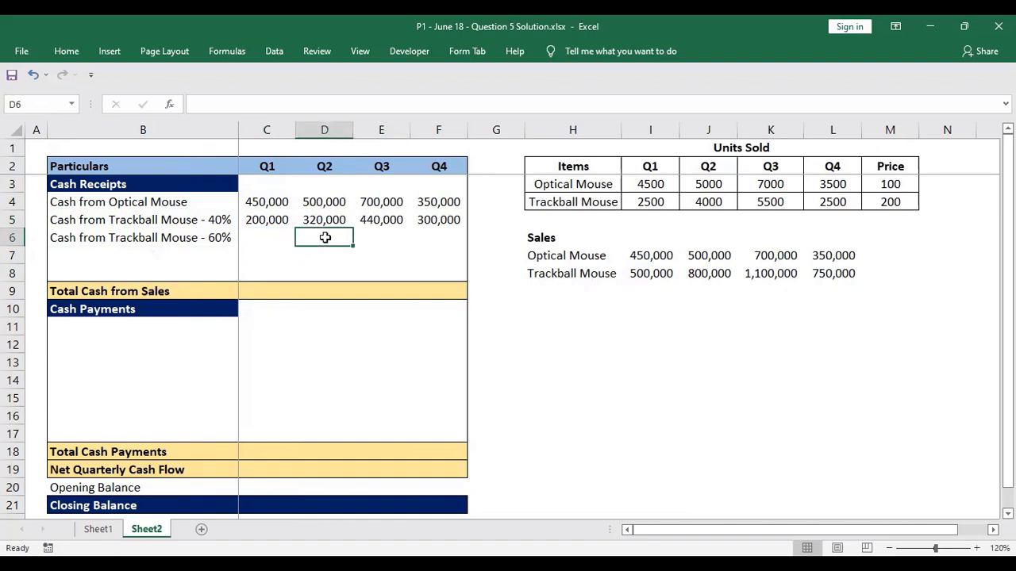
key(shift+Right)
key(shift+Right)
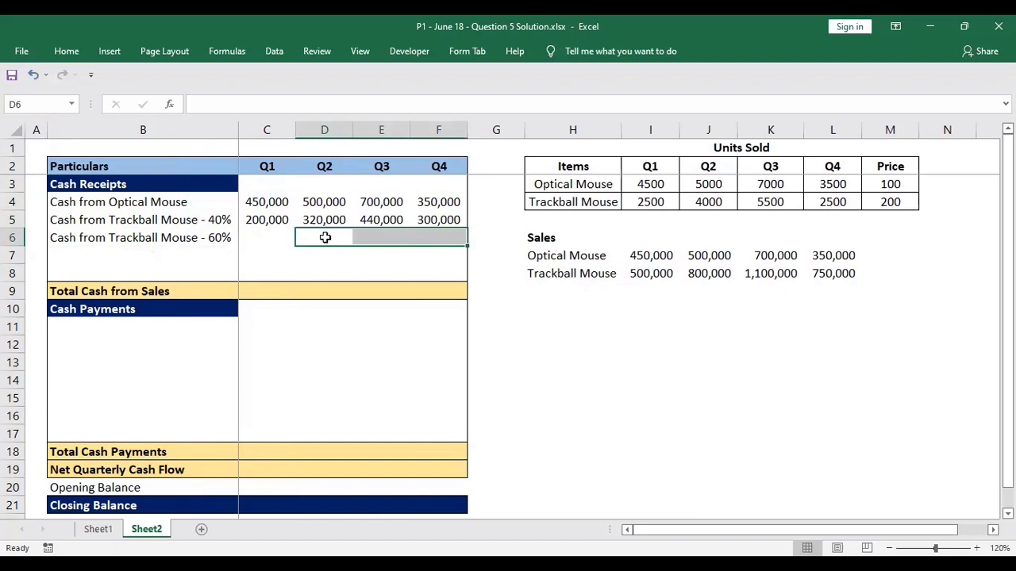
text(=)
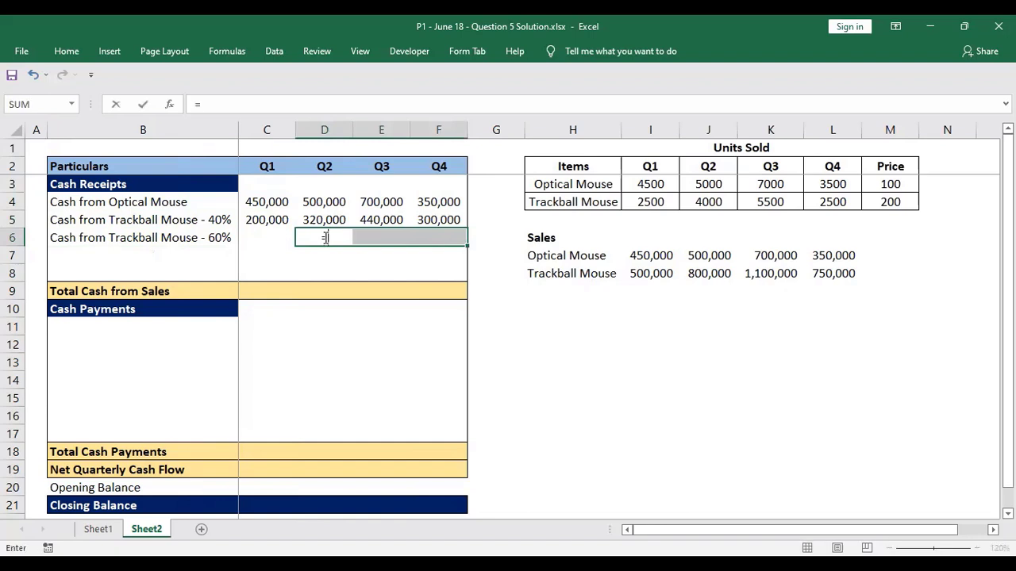
click(631, 274)
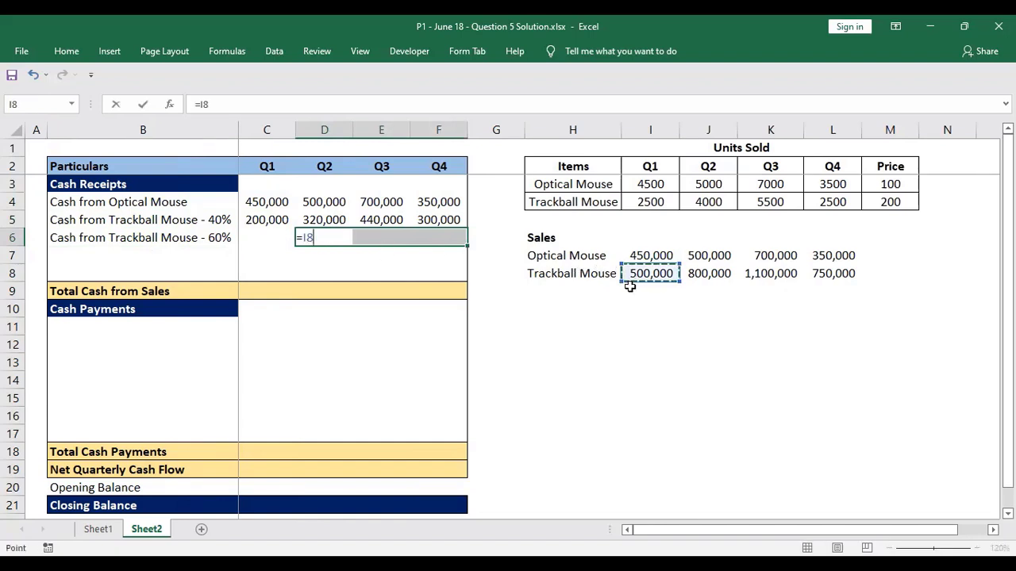
text(*0.6)
key(ctrl+Return)
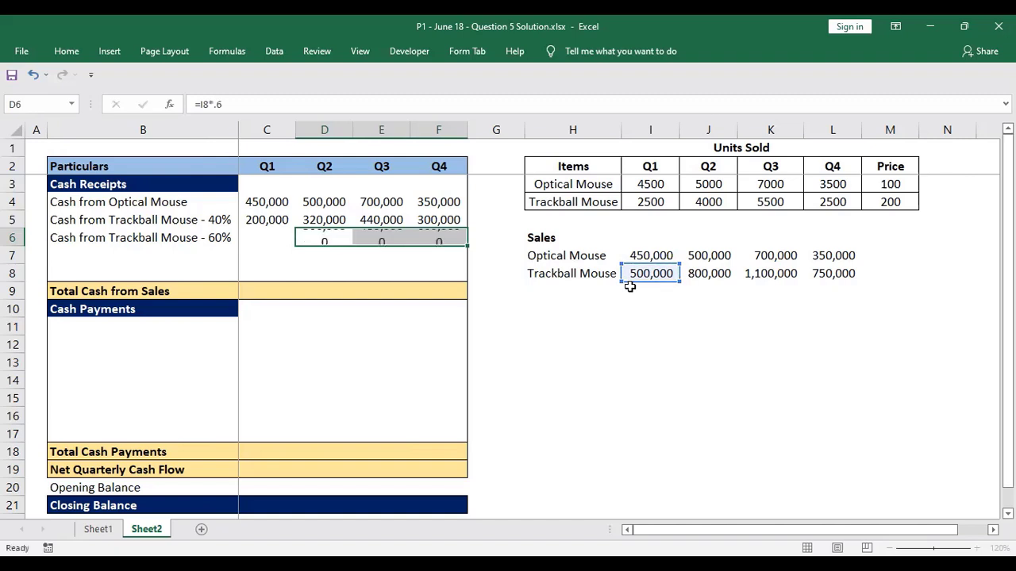
key(shift+Left)
key(shift+Left)
key(Left)
key(Left)
key(Down)
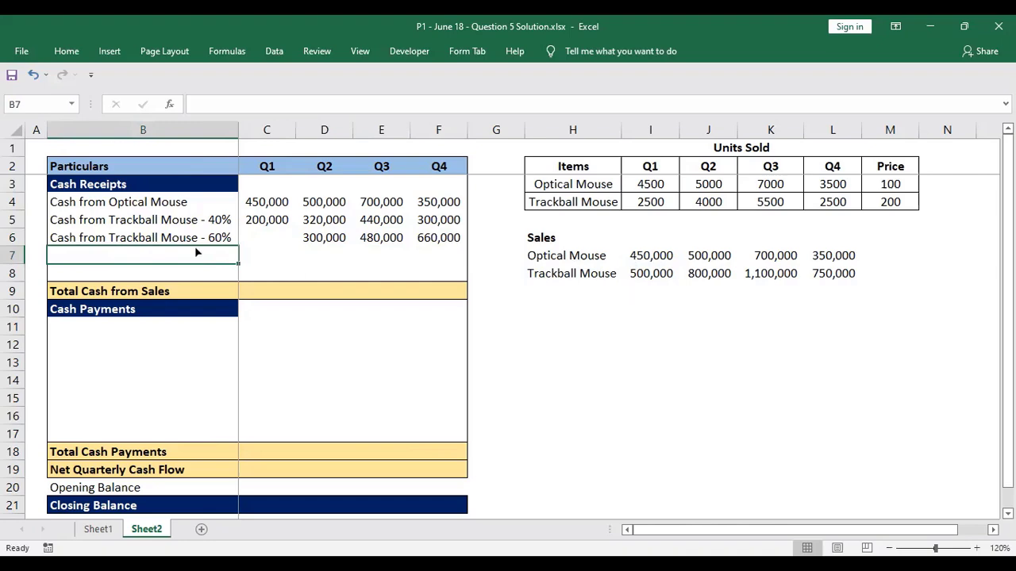
key(alt+Tab)
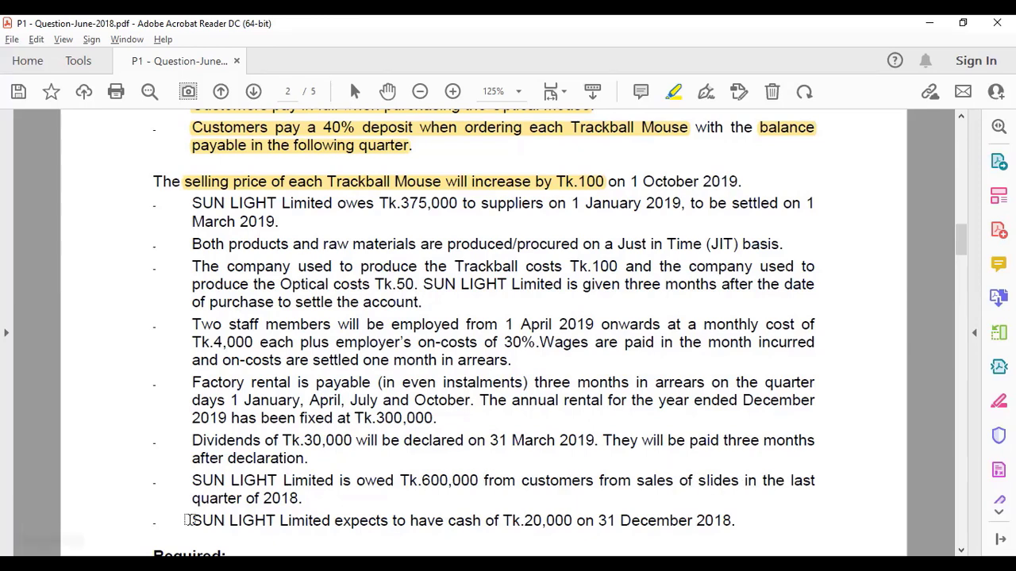
Highlight the sentence on Tk.600,000 owed by customers for last-quarter 2018 sales
double_click(198, 478)
mouse_move(191, 481)
mouse_down()
mouse_move(278, 484)
mouse_move(290, 498)
mouse_up()
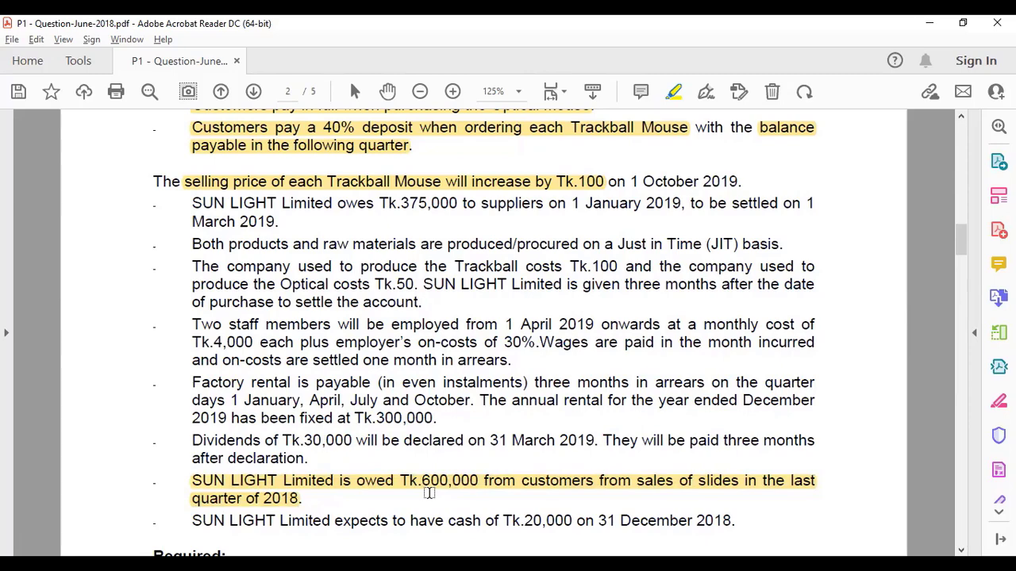
Add a 'Cash from Receivable' row with 600,000 in Q1
key(alt+Tab)
text(C)
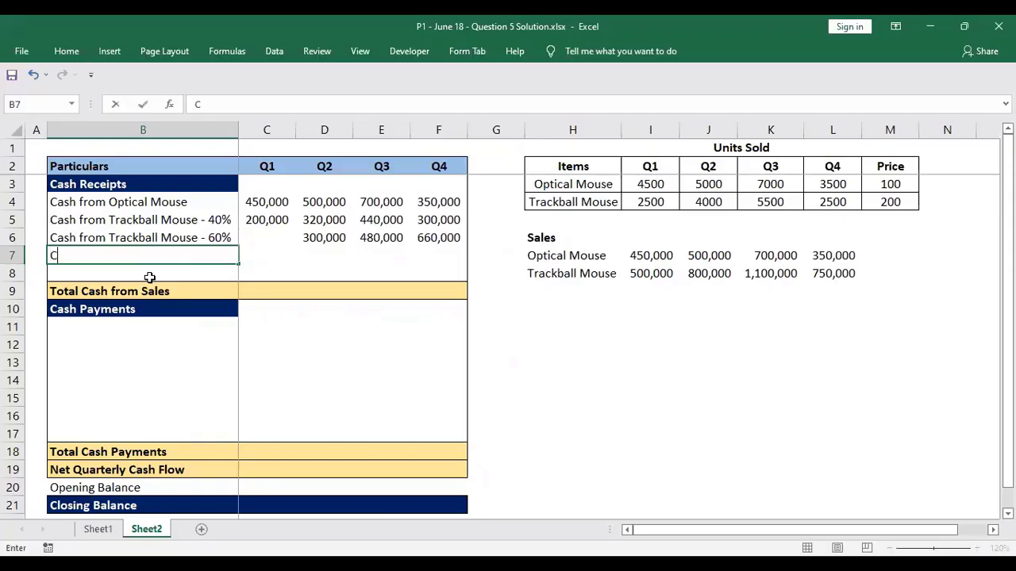
text(ash from R)
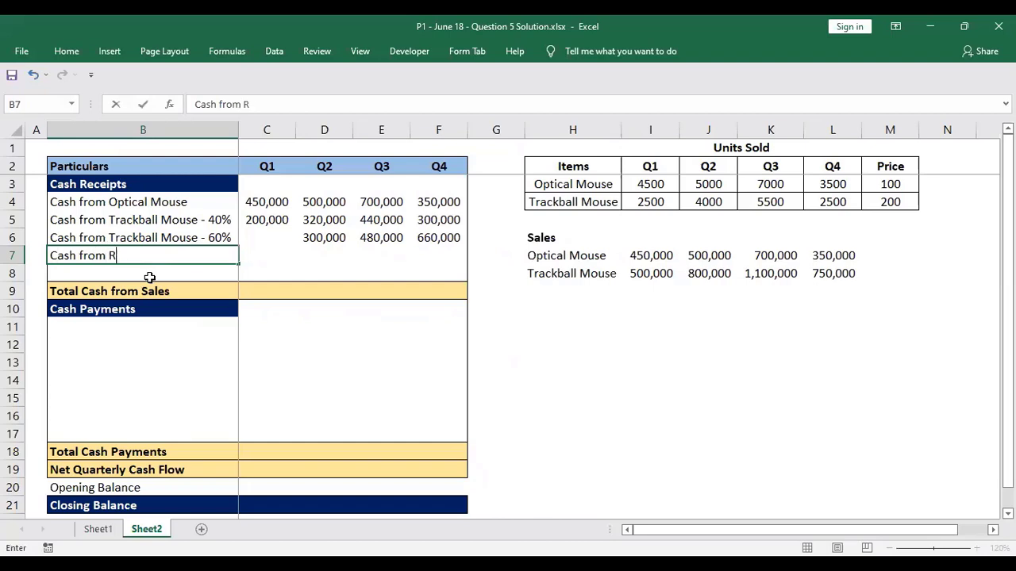
text(eceivable)
key(Tab)
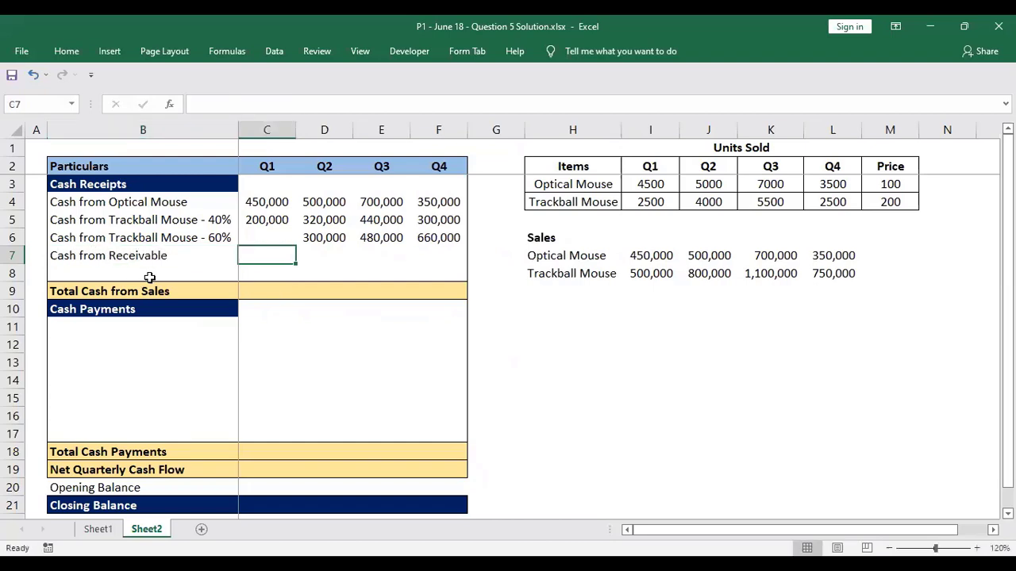
text(600000)
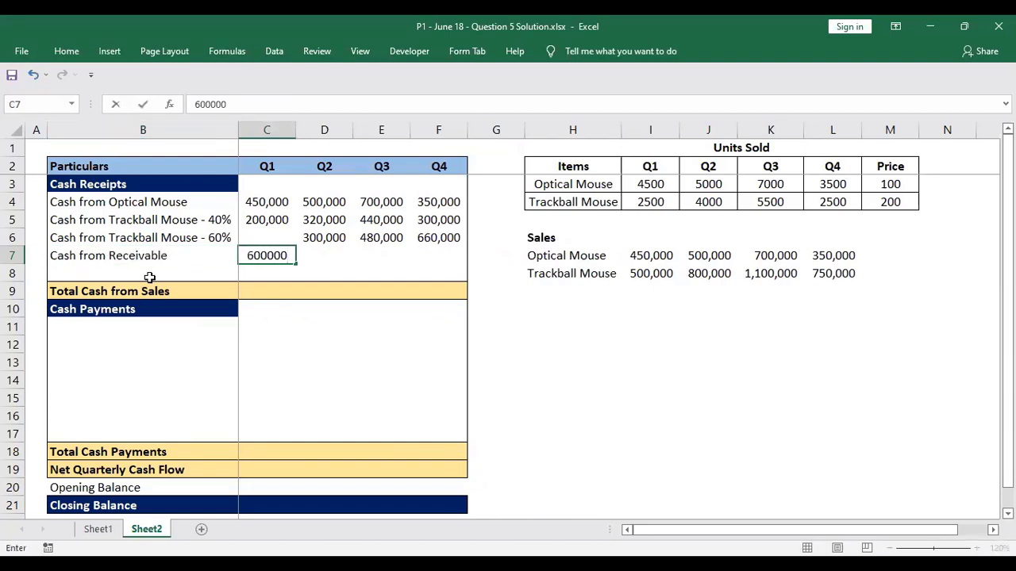
key(Return)
Fill Total Cash from Sales for Q1–Q4 with =SUM(C4:C8) in one entry
click(266, 290)
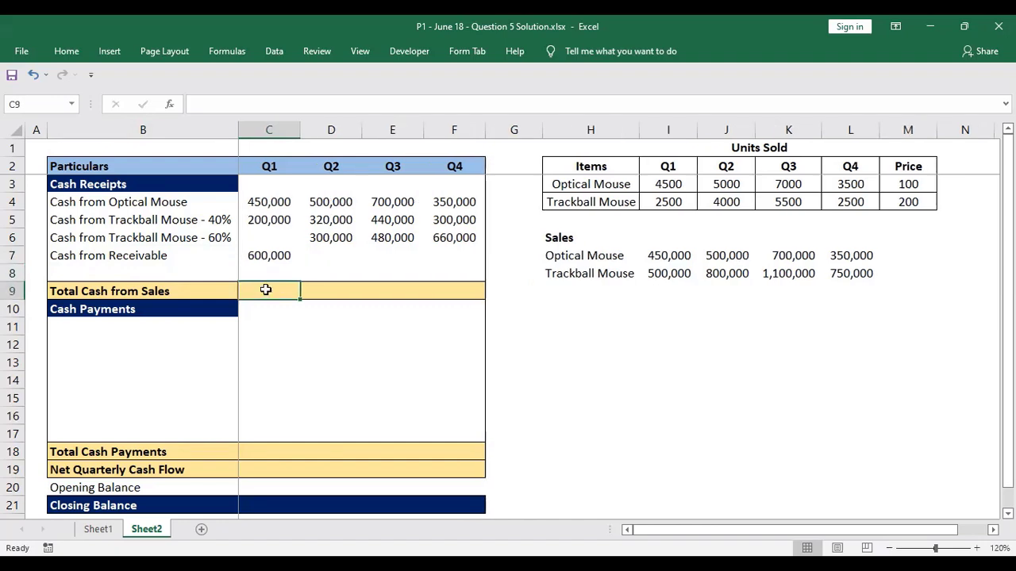
key(shift+Right)
key(shift+Right)
key(shift+Right)
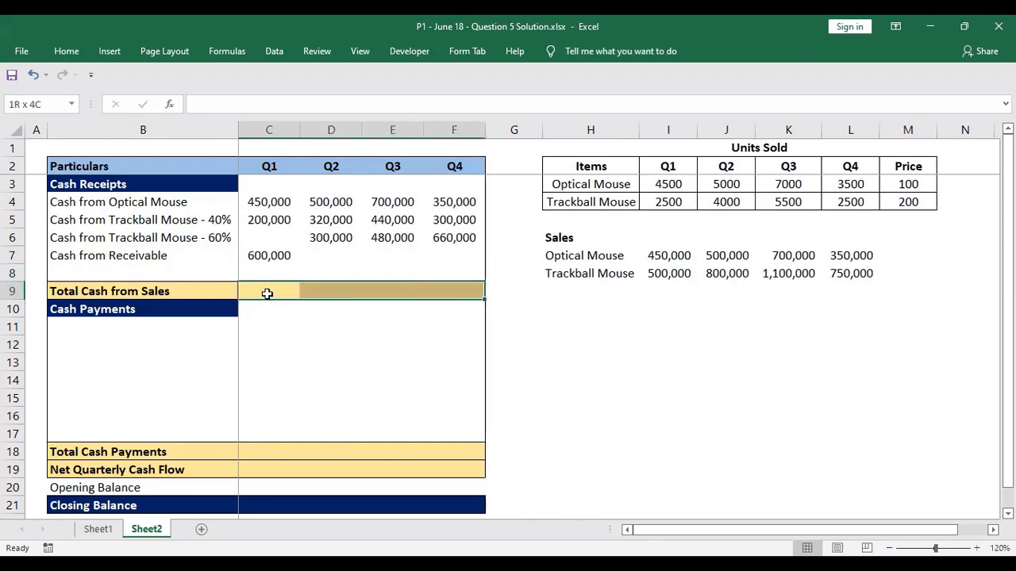
text(=SUM()
key(Up)
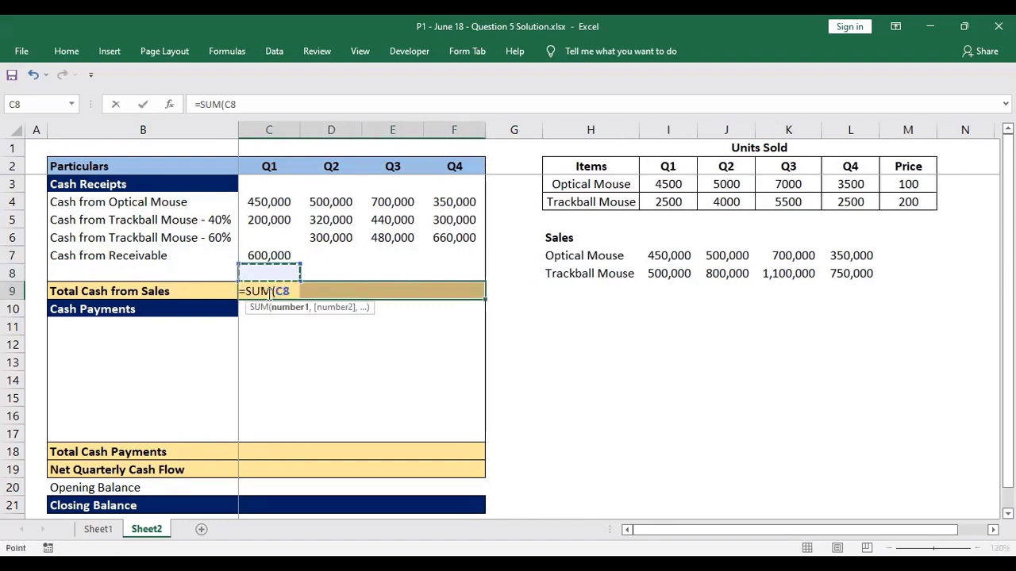
key(shift+Up)
key(shift+Up)
key(shift+Up)
key(shift+Up)
key(ctrl+Return)
key(Down)
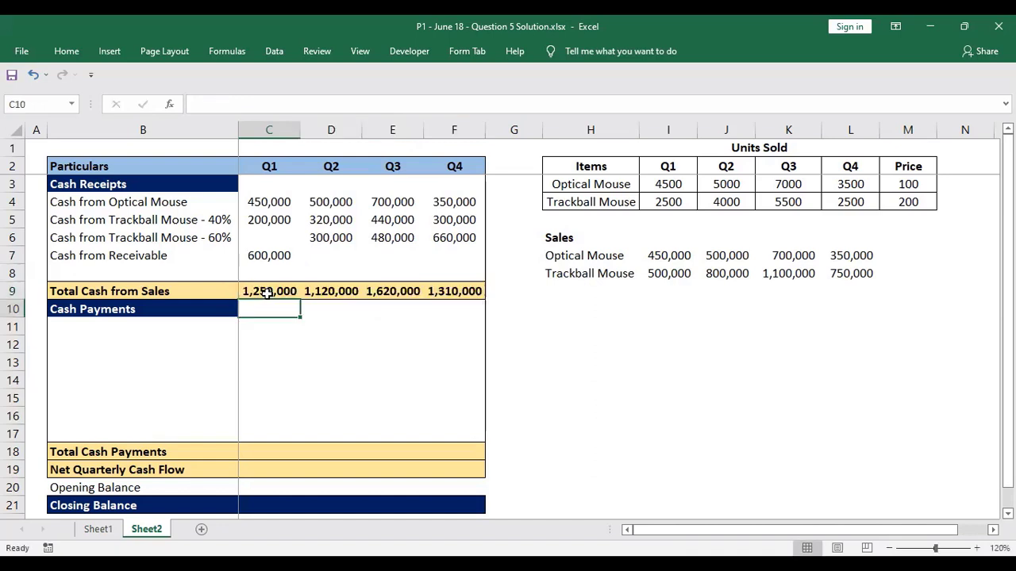
click(188, 327)
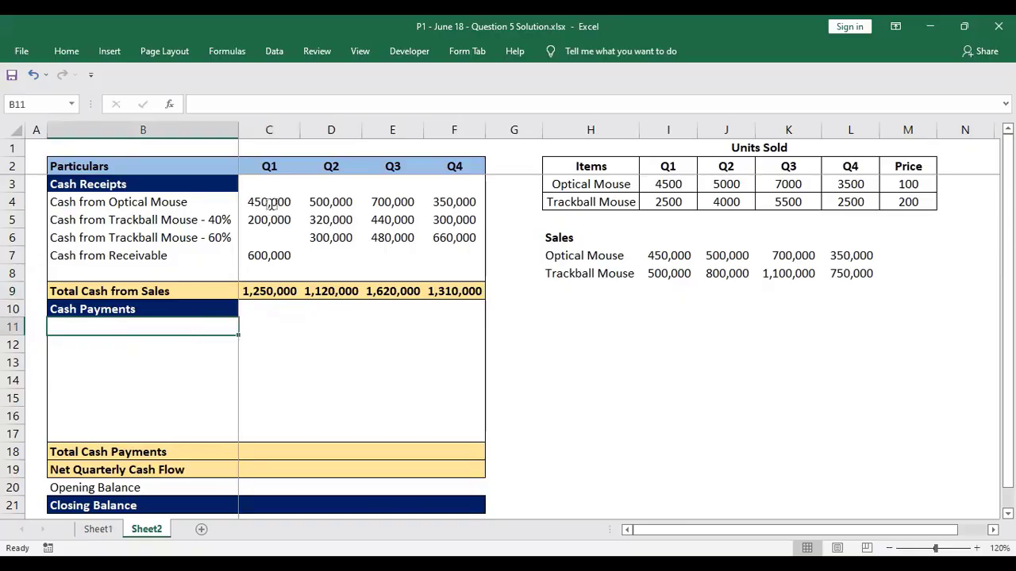
key(alt+Tab)
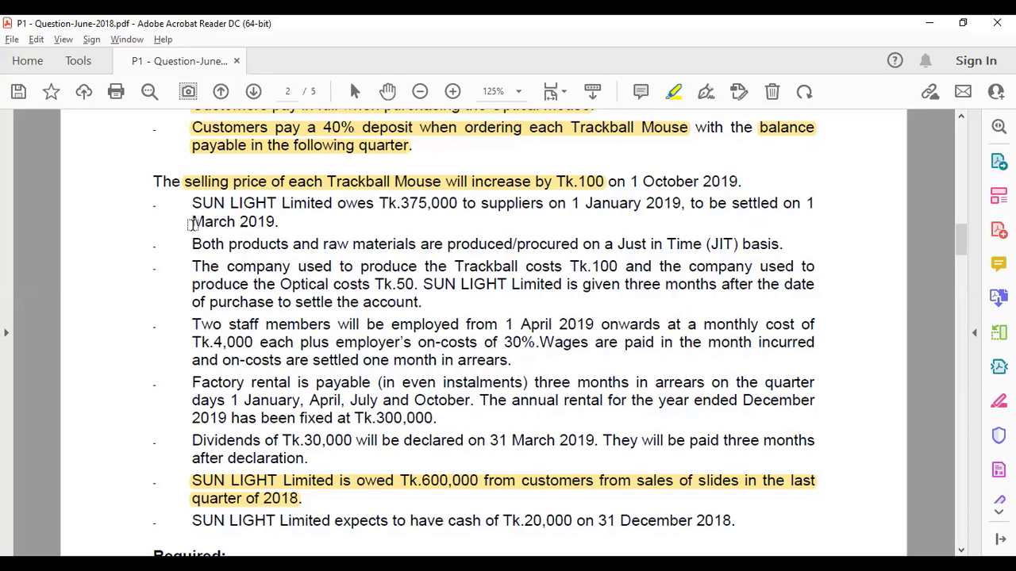
Highlight the supplier settlement date 'March 2019' in the question PDF
drag(192, 222, 275, 224)
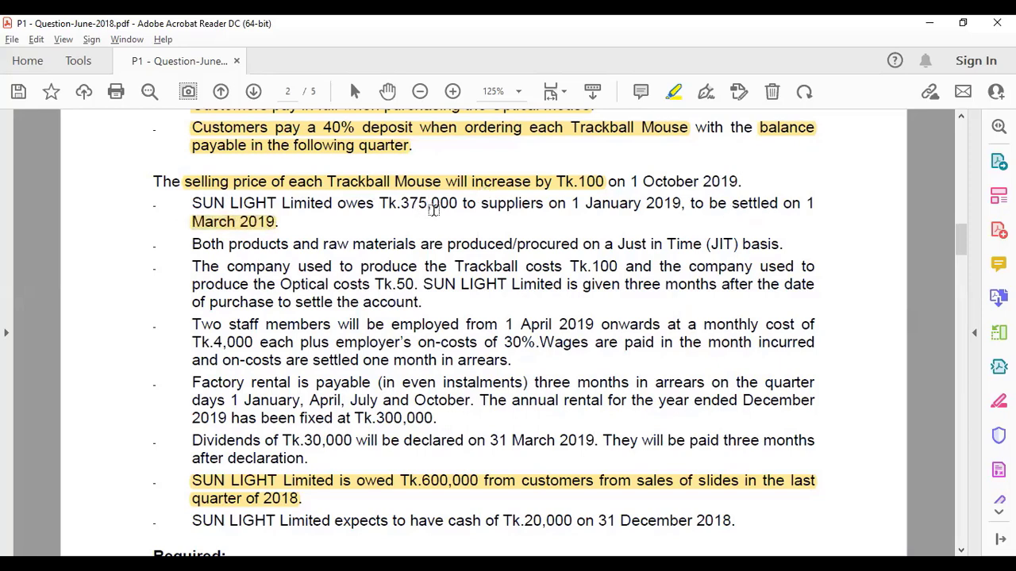
Label B11 'Payment to Supplier' and enter 375,000 as the Q1 amount
key(alt+Tab)
text(Paym)
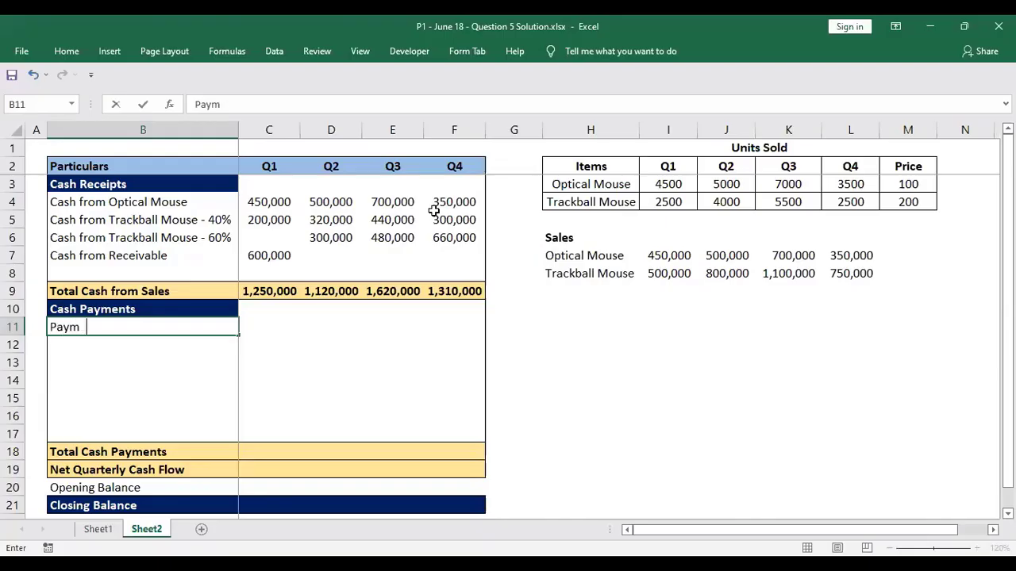
text(ent to Supplier)
key(Tab)
text(3)
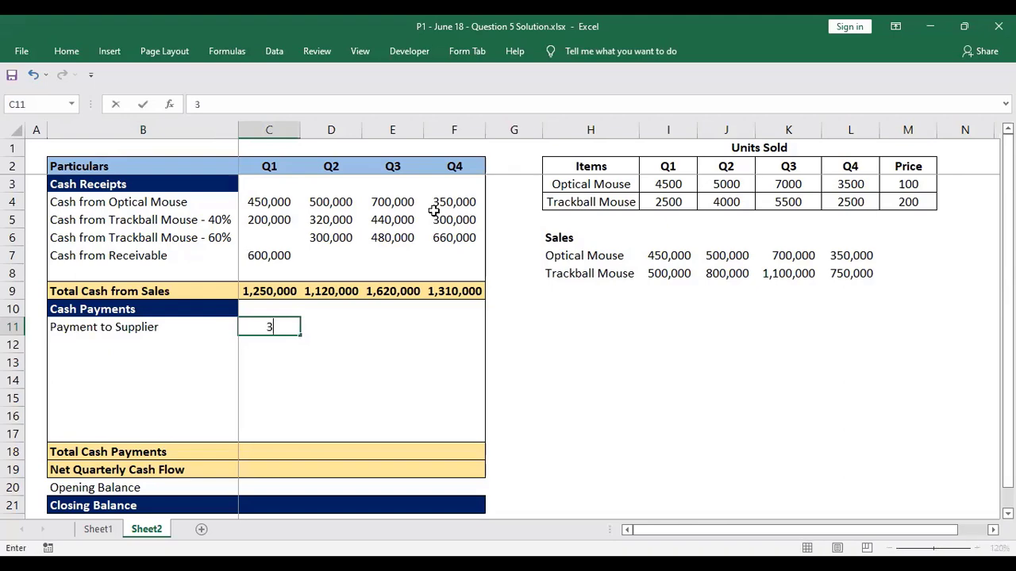
text(75000.)
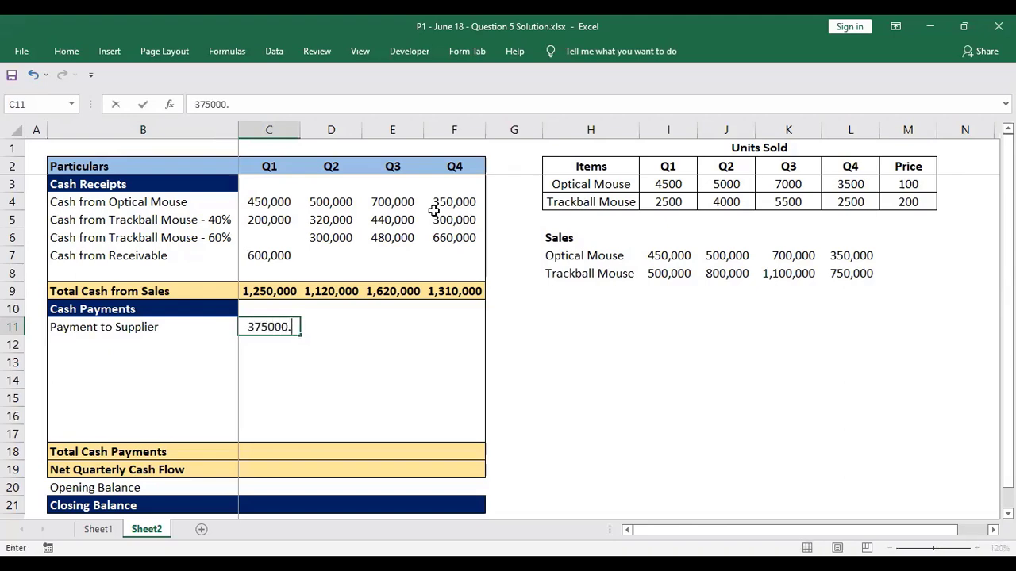
key(BackSpace)
key(Return)
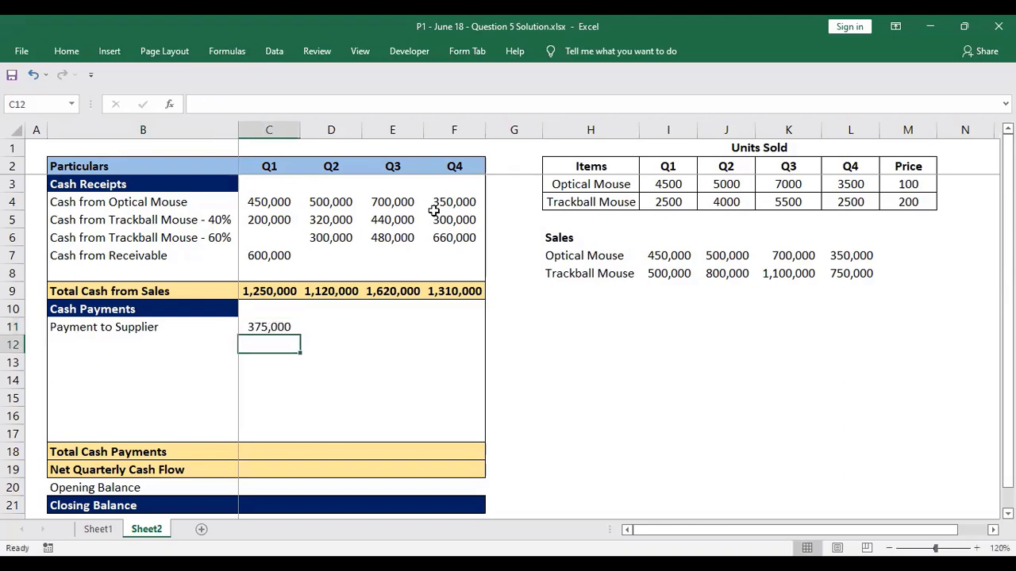
key(alt+Tab)
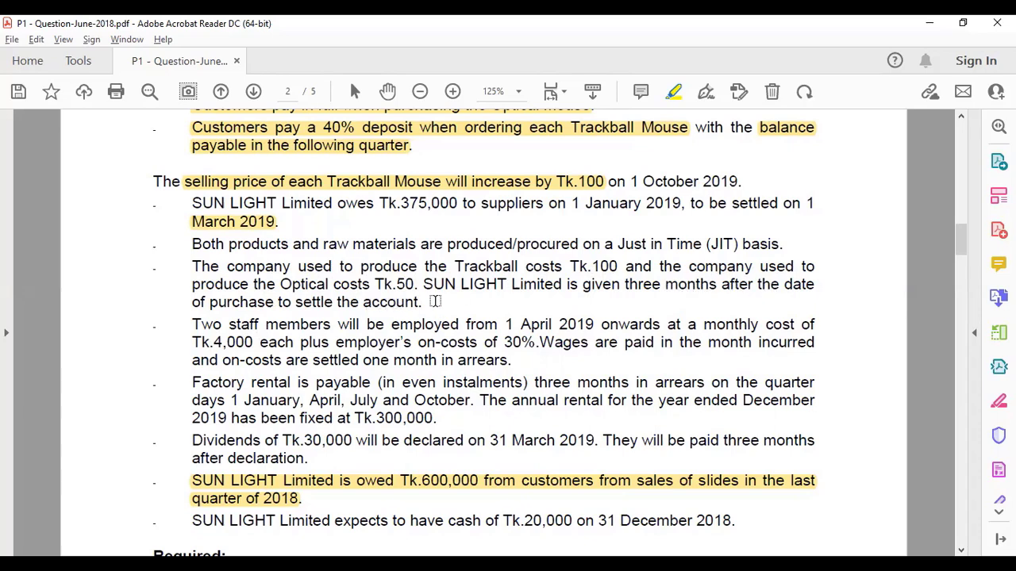
Highlight 'Trackball costs Tk.100' and 'Optical costs Tk.50' in the question PDF
key(alt+Tab)
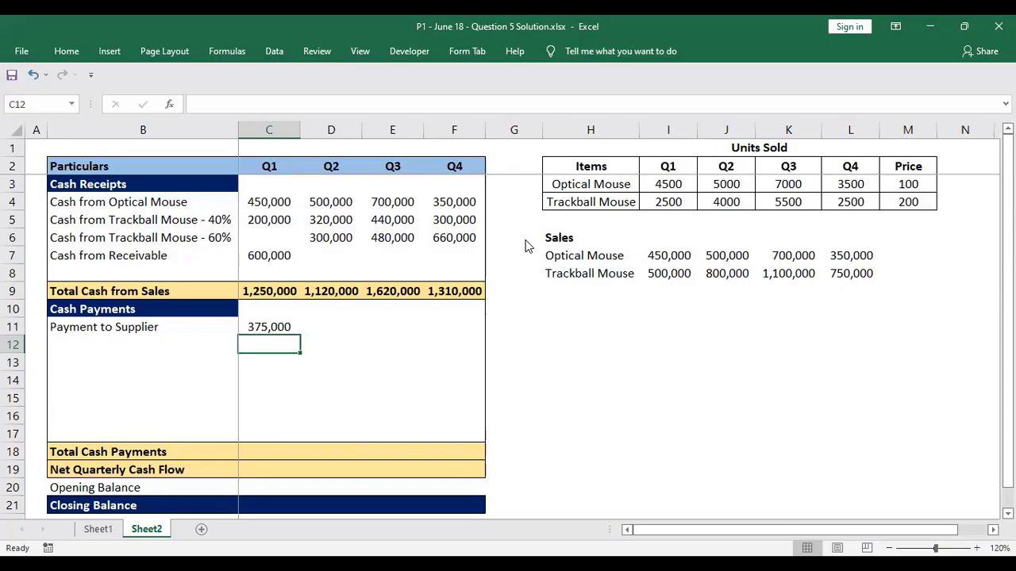
key(alt+Tab)
drag(454, 268, 617, 270)
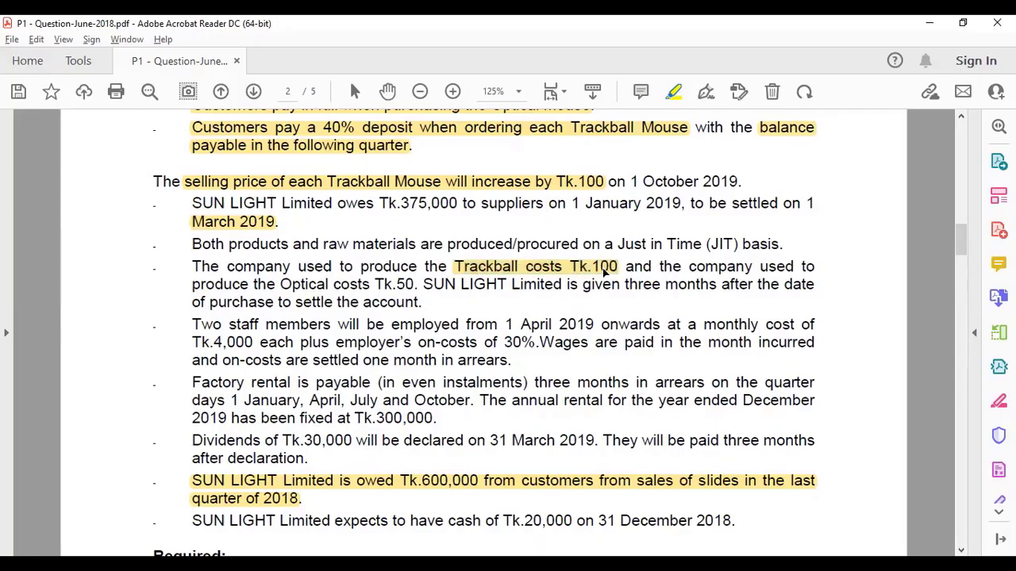
drag(279, 285, 414, 288)
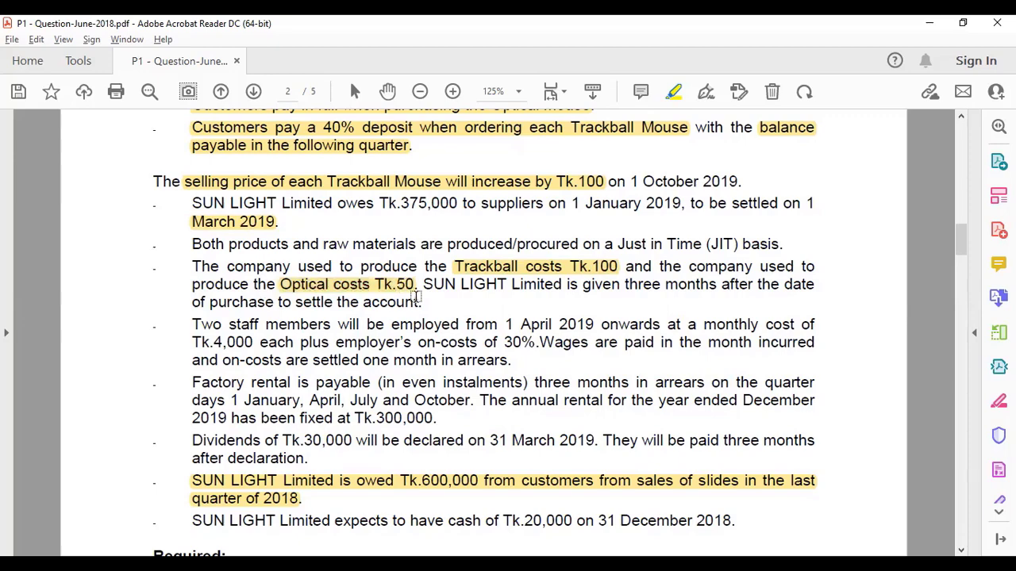
key(alt+Tab)
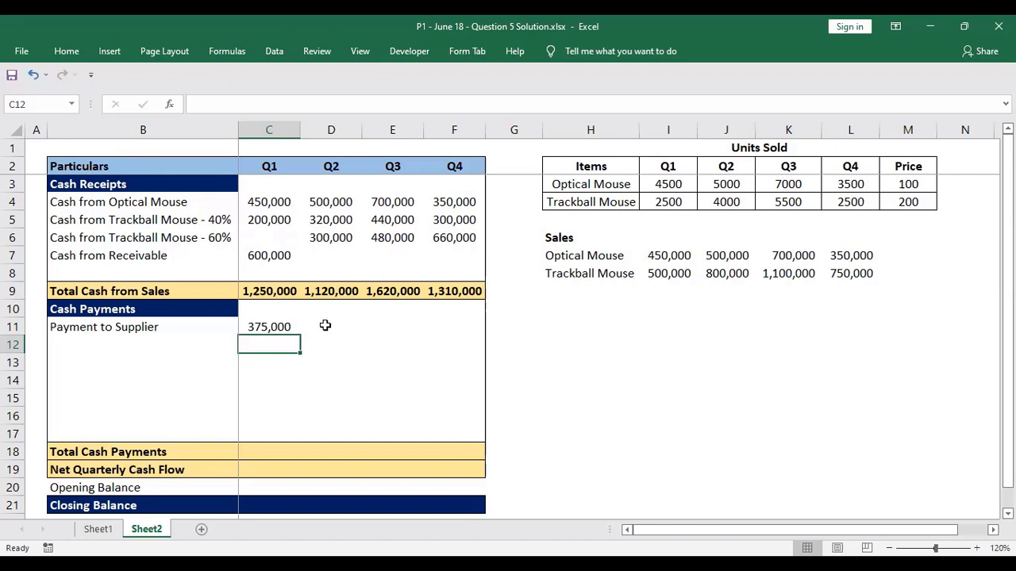
Label B12 'COGS - Optical Mouse' and B13 'COGS - Trackball Mouse'
click(143, 349)
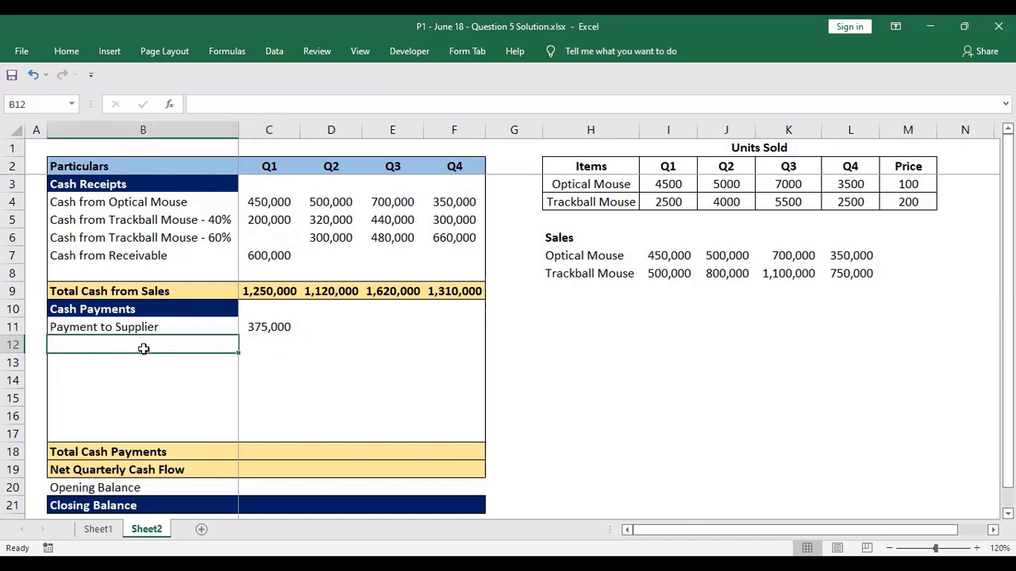
text(COGS )
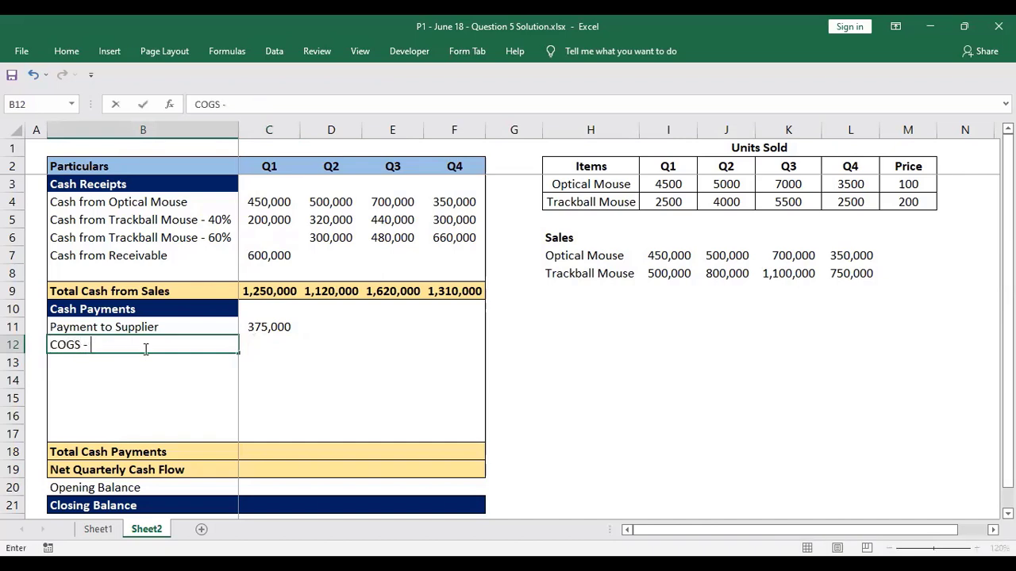
text(- Optical Mous)
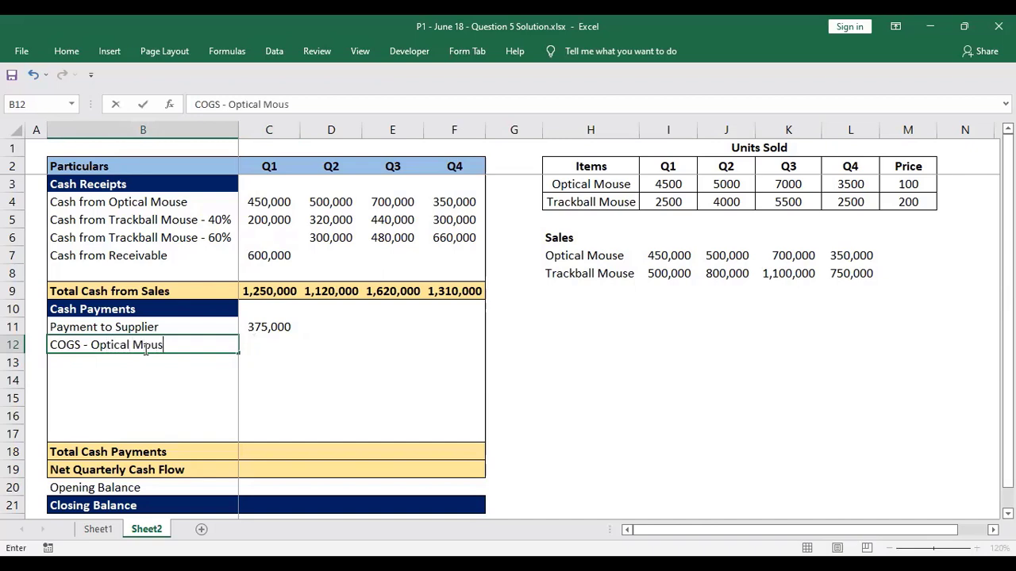
text(e)
key(Return)
text(COGS)
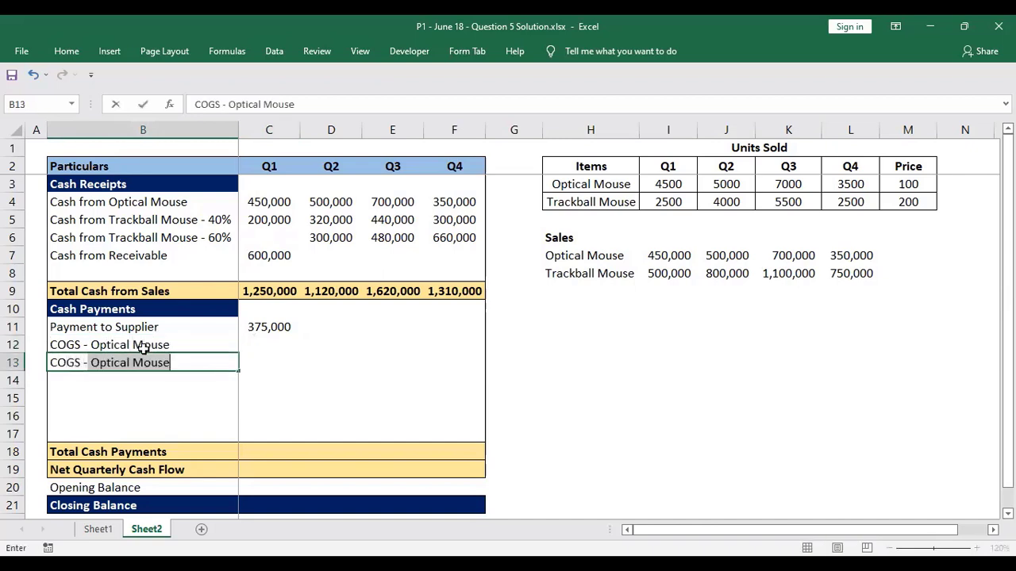
text( - Trackb)
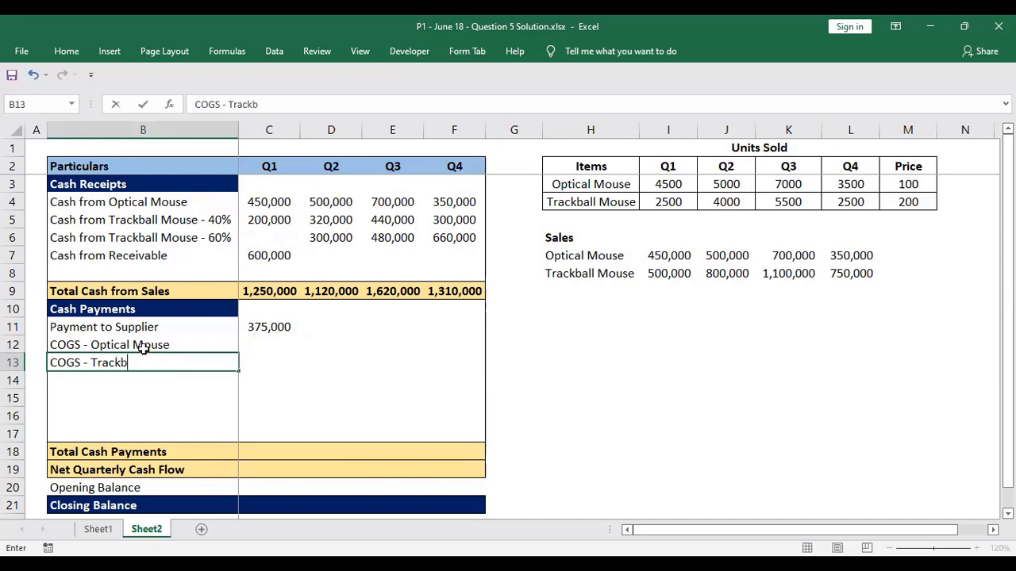
text(all Mouse)
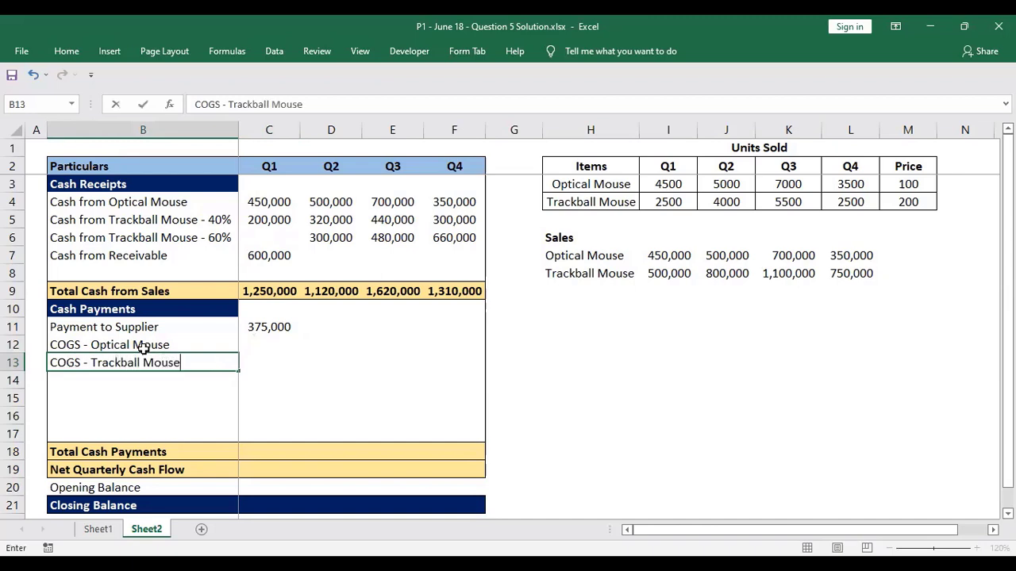
key(Tab)
key(Up)
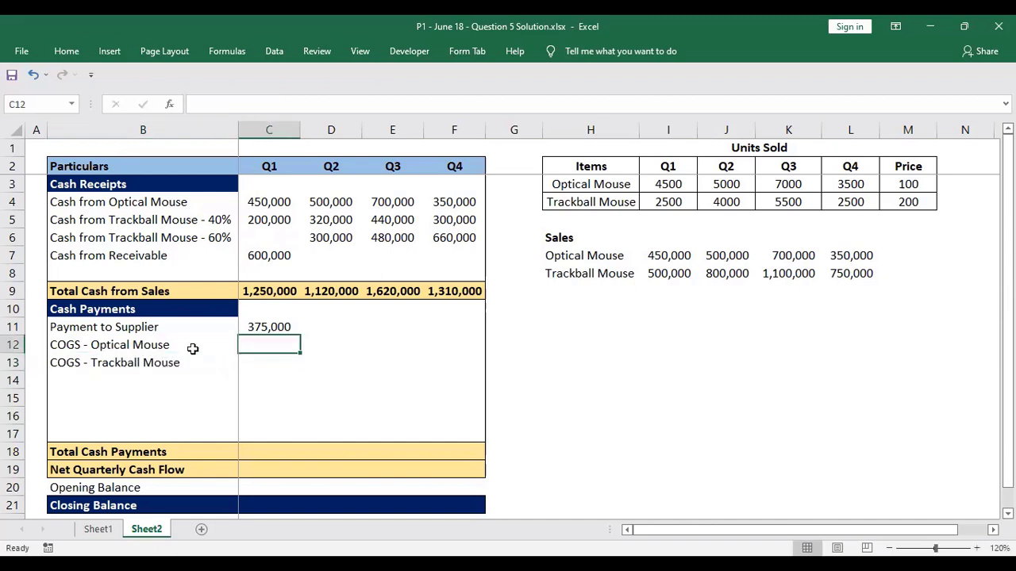
key(Right)
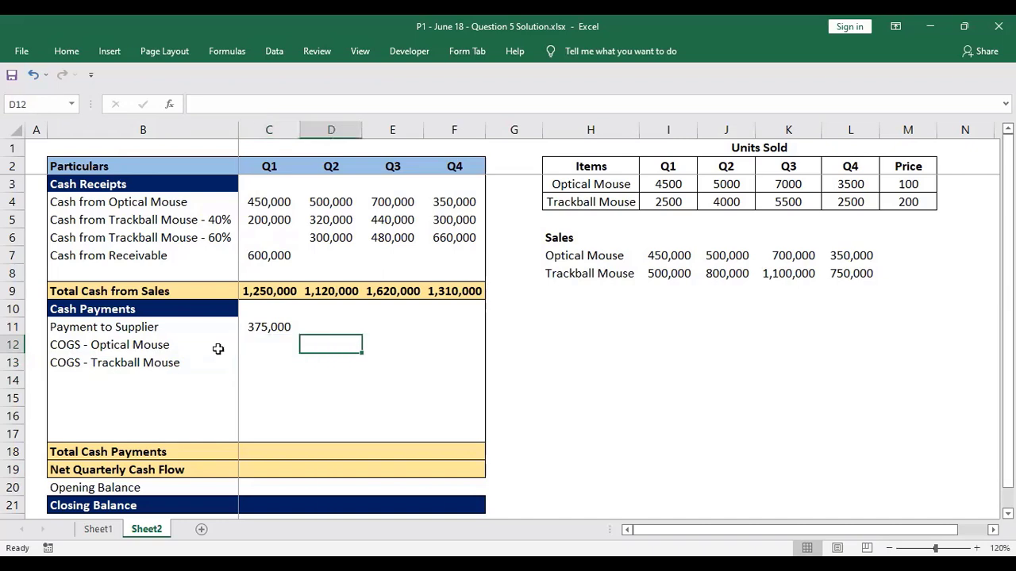
key(shift+Right)
key(shift+Right)
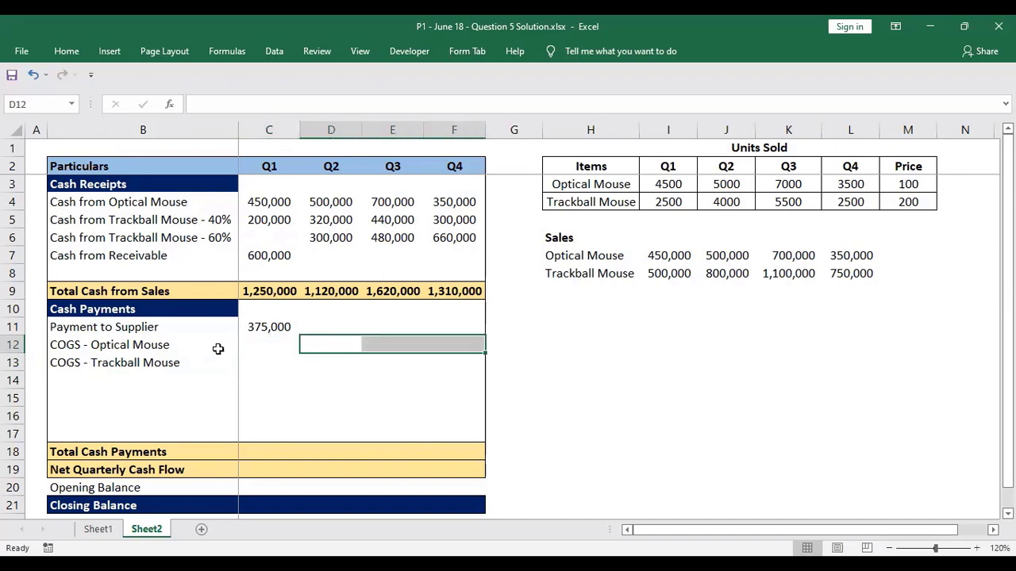
Fill Q2–Q4 Optical COGS with =I3*50, giving 225,000, 250,000 and 350,000
text(=)
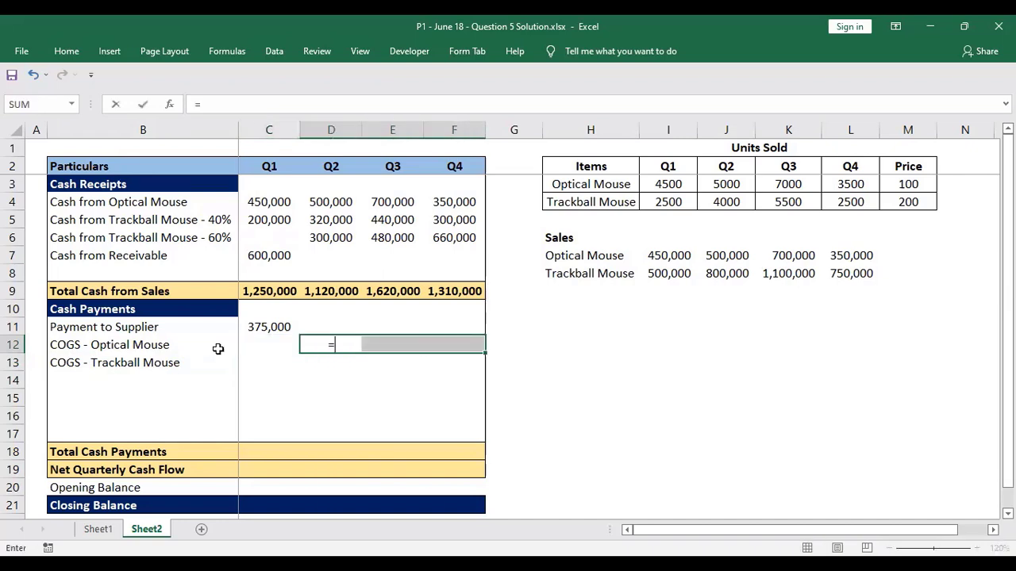
click(679, 180)
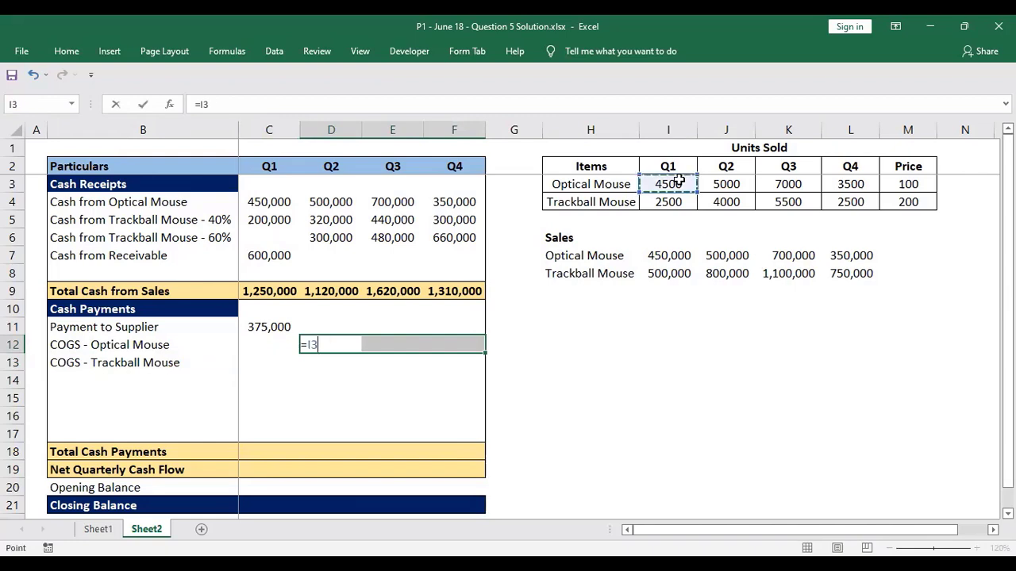
text(*50)
key(ctrl+Return)
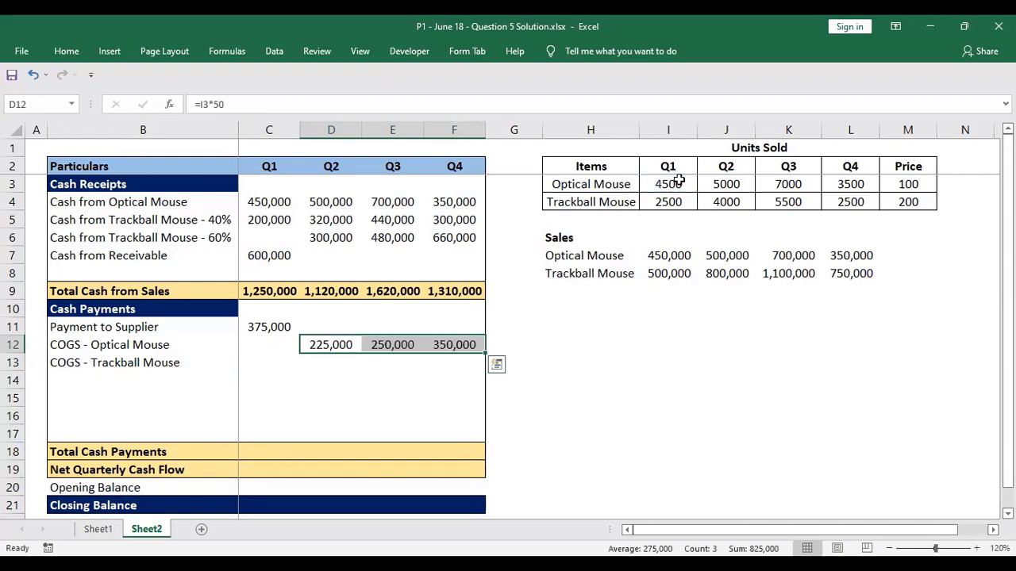
Fill Q2–Q4 Trackball COGS with =I4*100, then highlight 'Two staff members' in the PDF
key(Down)
key(shift+Right)
key(shift+Right)
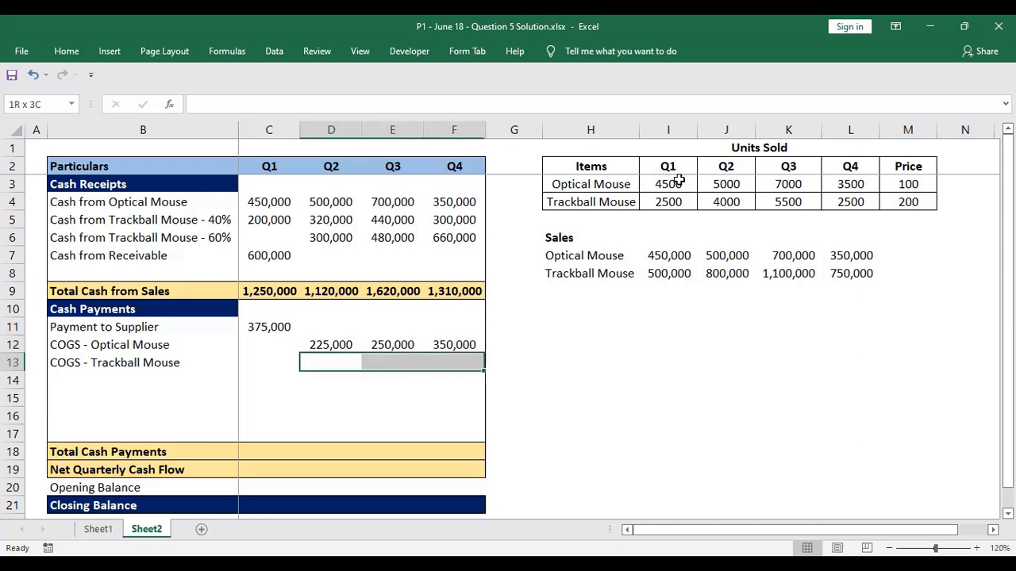
text(=)
click(673, 203)
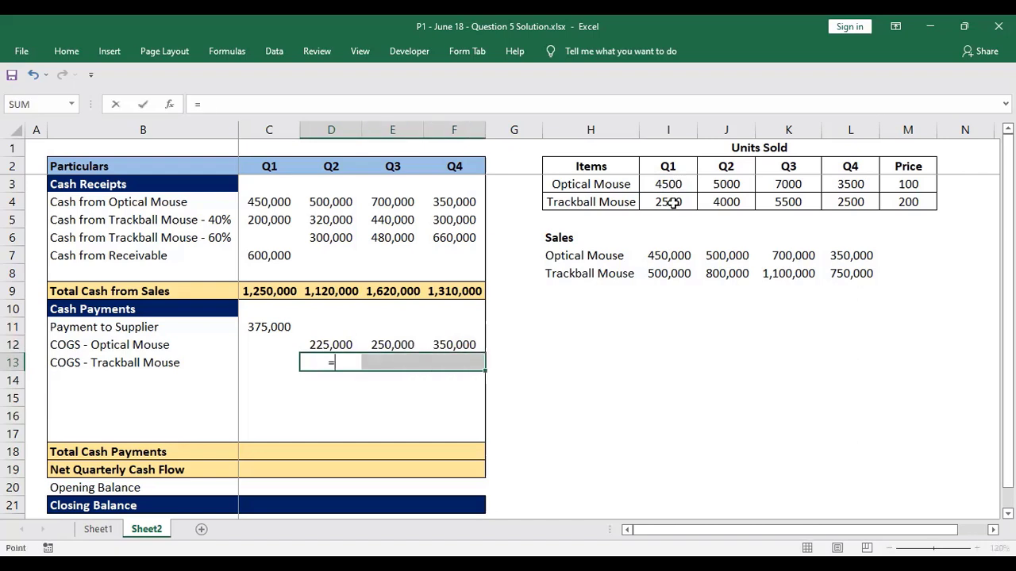
text(*100)
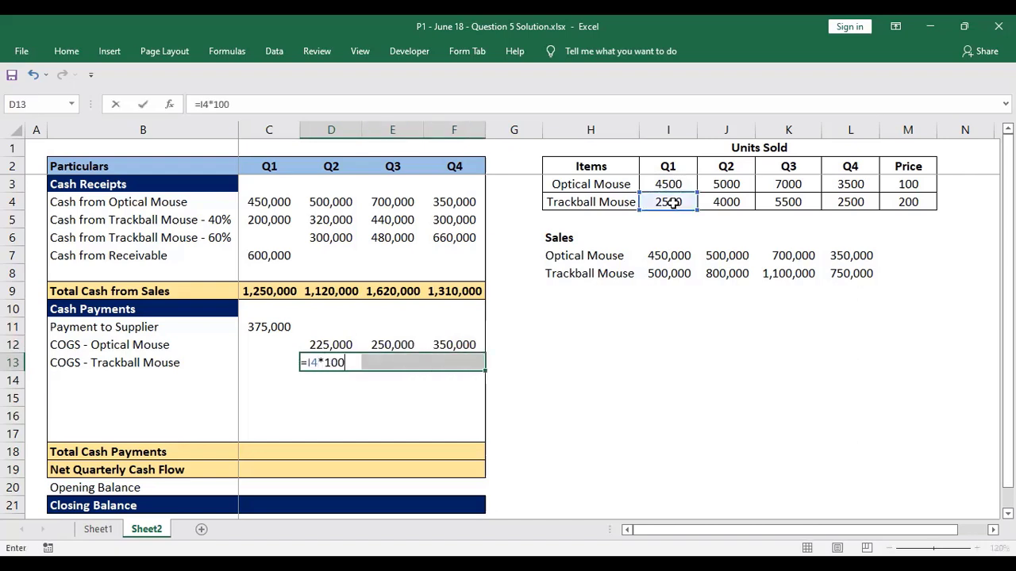
key(ctrl+Return)
key(alt+Tab)
drag(181, 324, 313, 324)
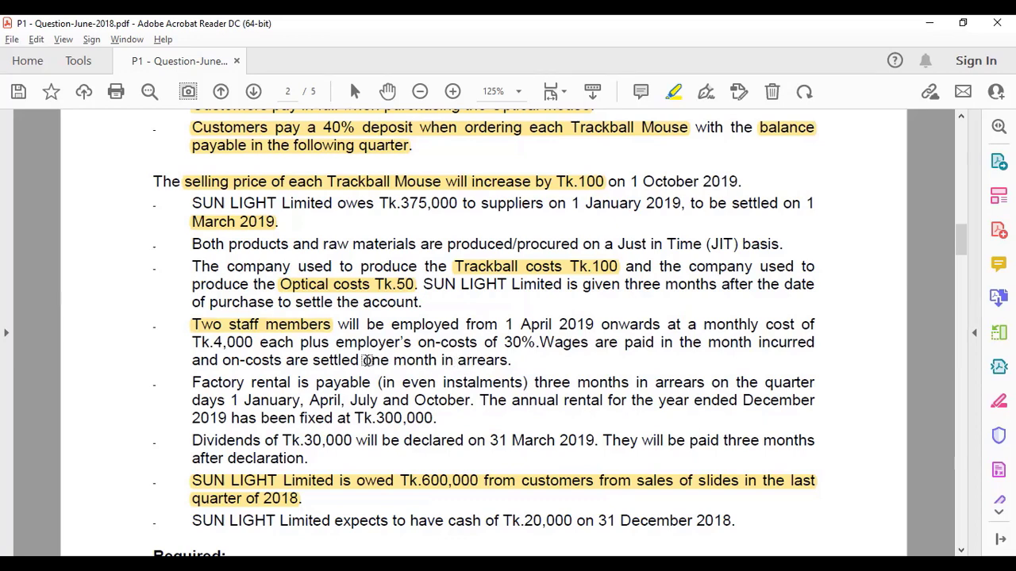
Highlight 'one month in arrears', '30%', 'Tk.4,000' and '1 April 2019' in the wages note
drag(363, 361, 510, 360)
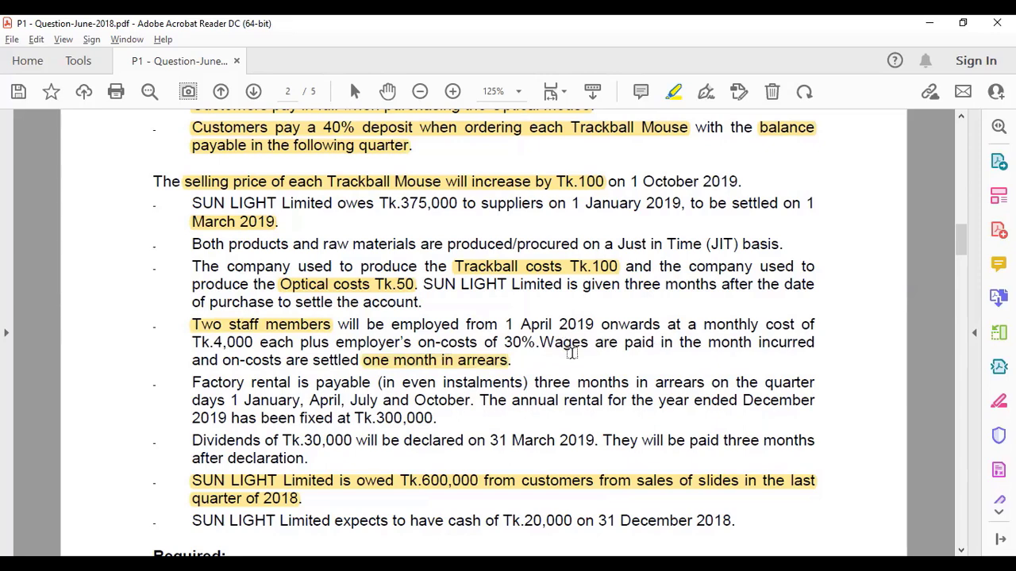
drag(504, 342, 535, 343)
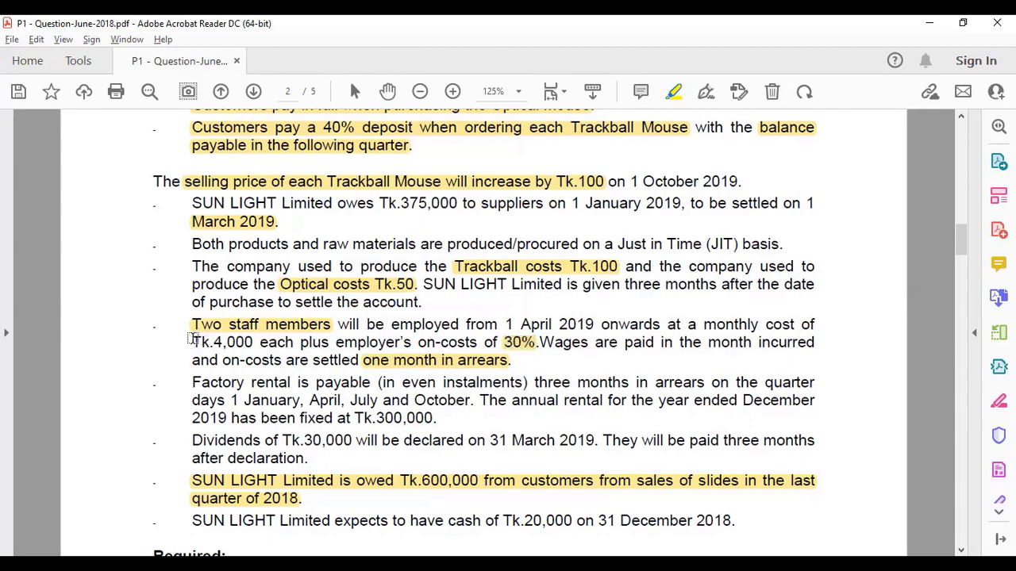
drag(191, 341, 254, 346)
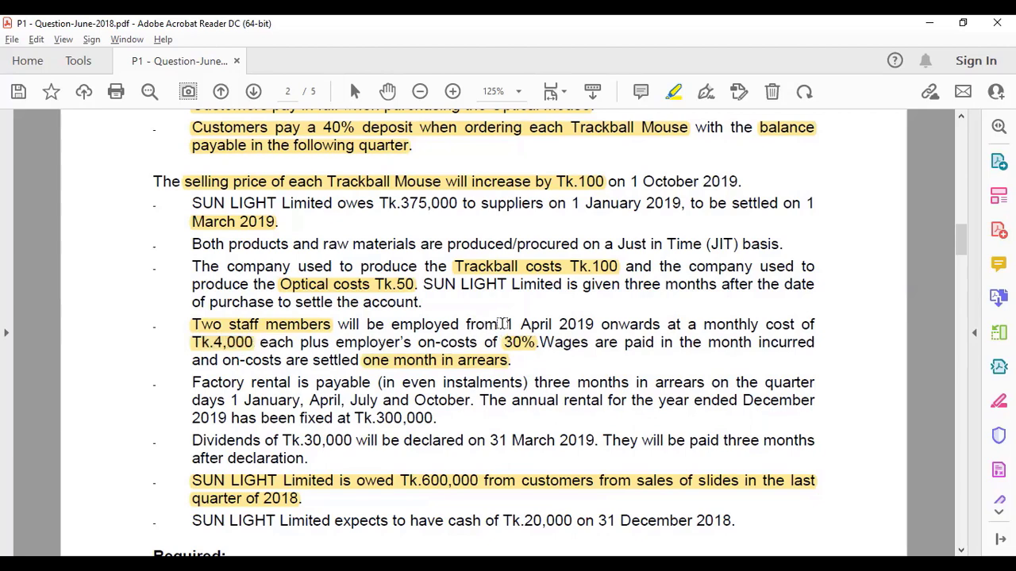
drag(503, 324, 583, 327)
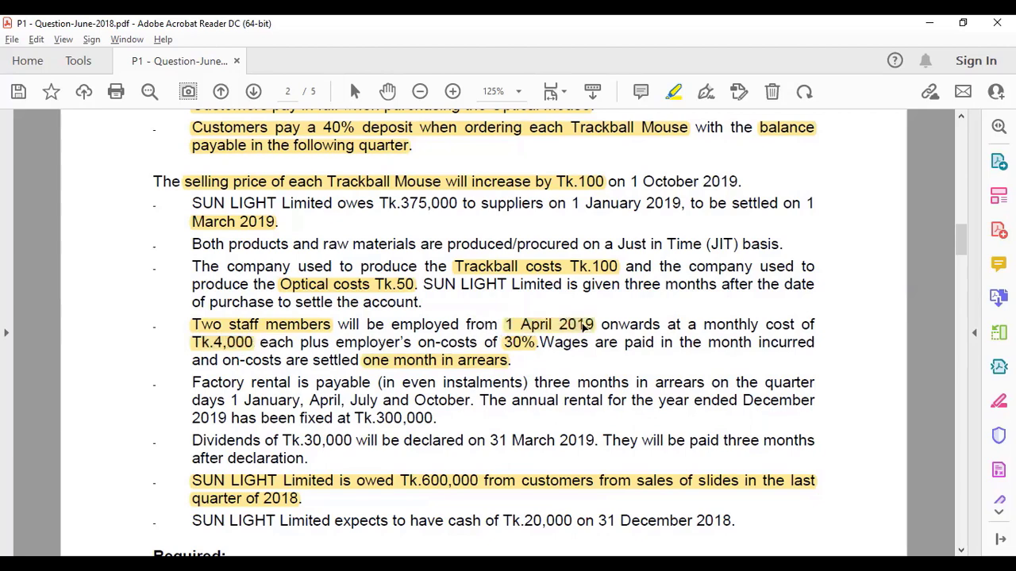
Add a Wages row with =4000*3*2, giving 24,000 in each of Q2–Q4
key(alt+Tab)
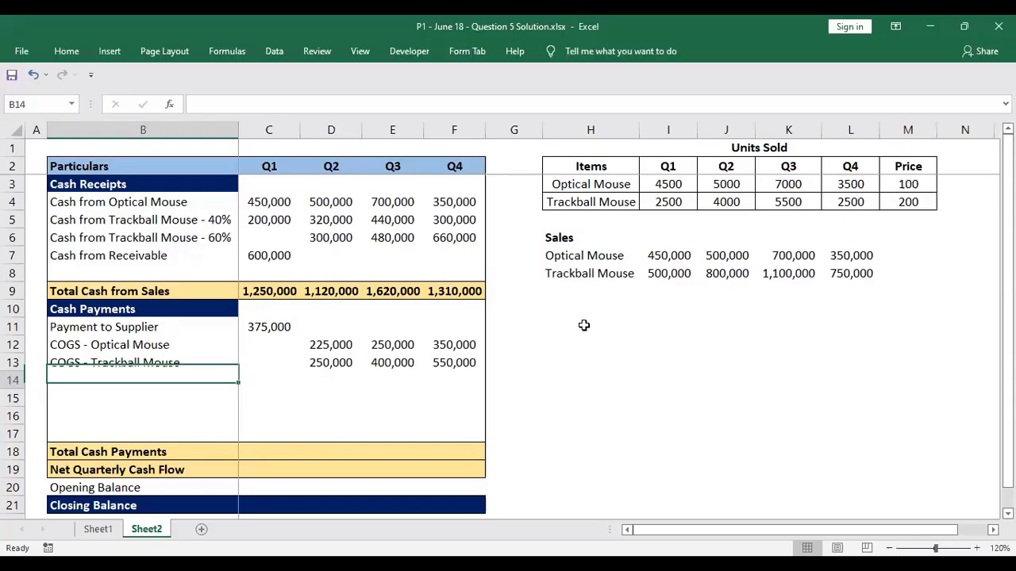
text(Wages)
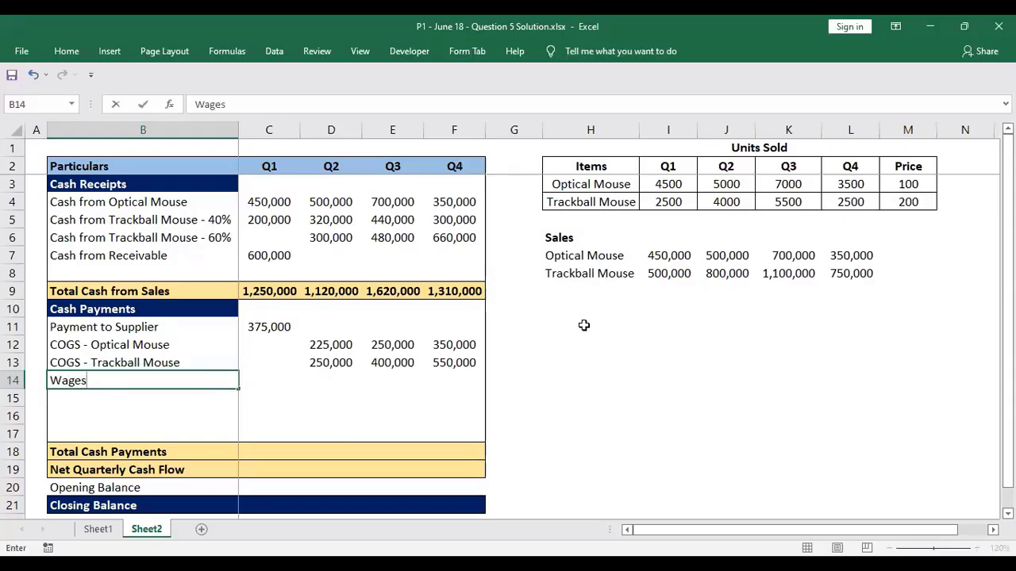
click(325, 384)
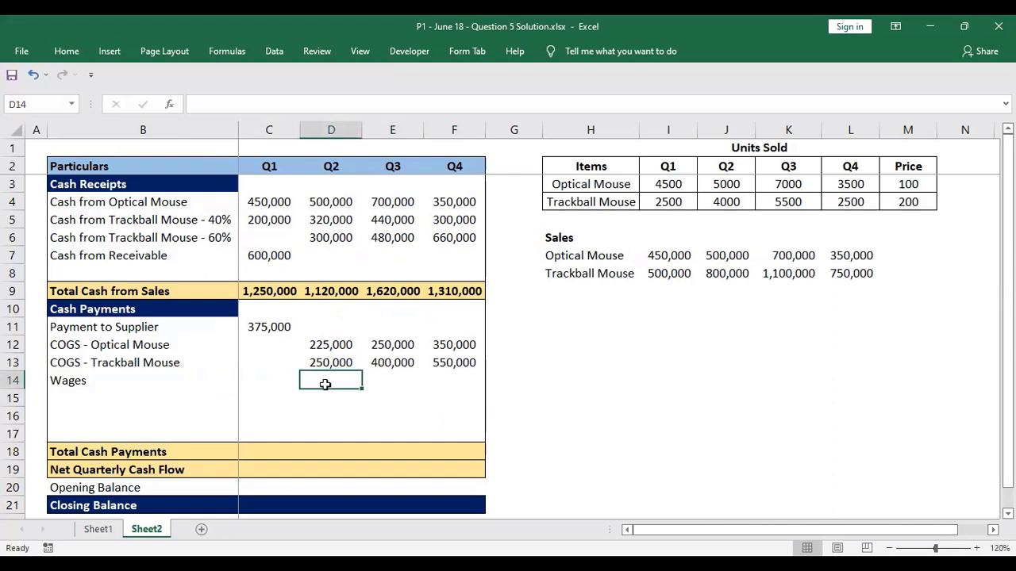
key(shift+Right)
key(shift+Right)
text(=)
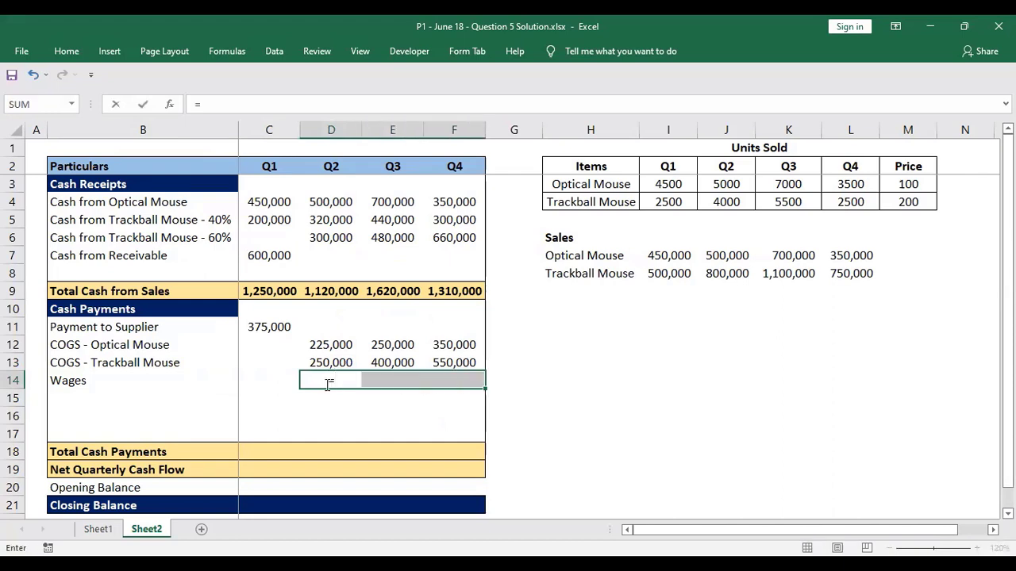
text(4000*3)
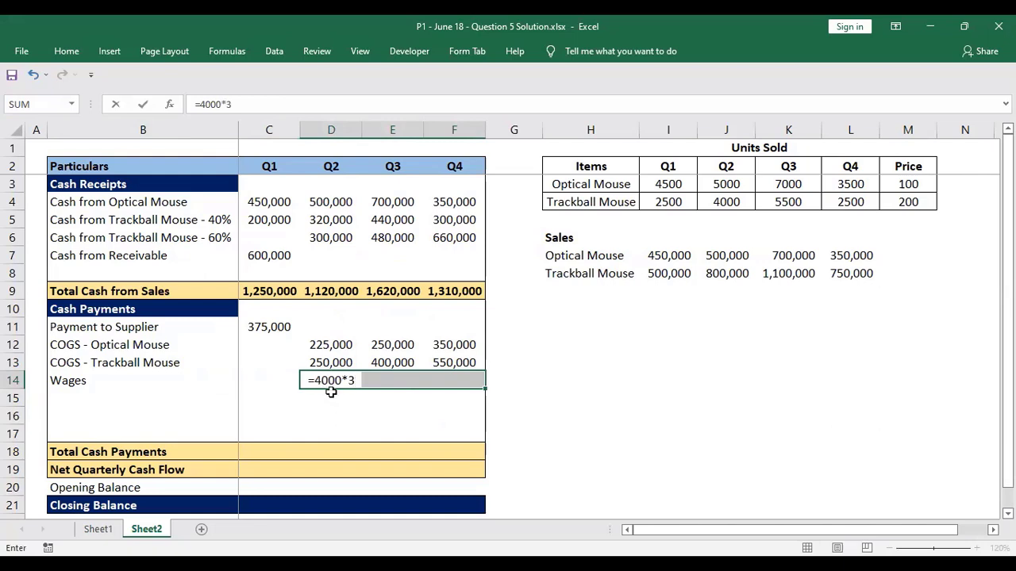
text(*2)
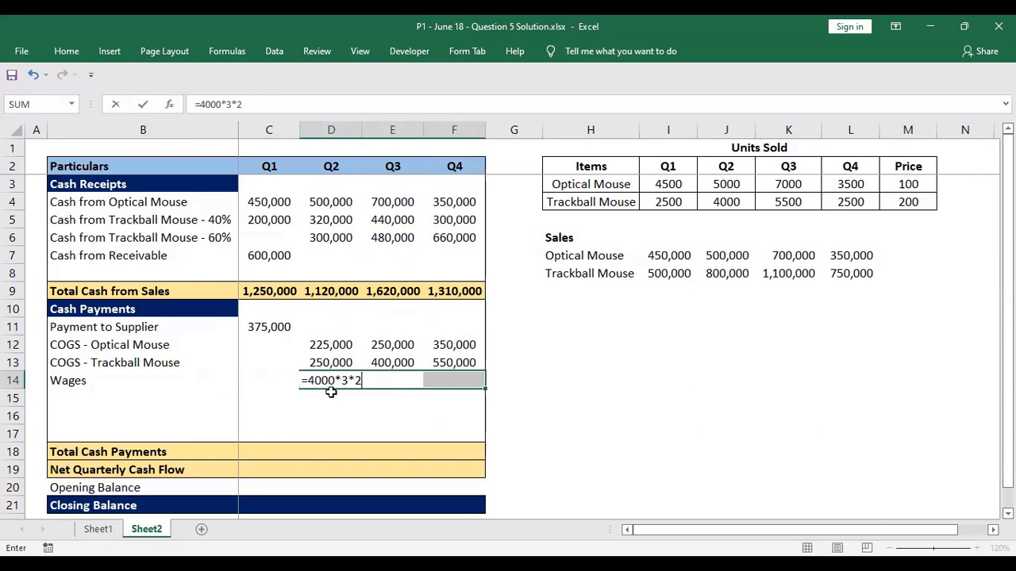
key(ctrl+Return)
click(330, 389)
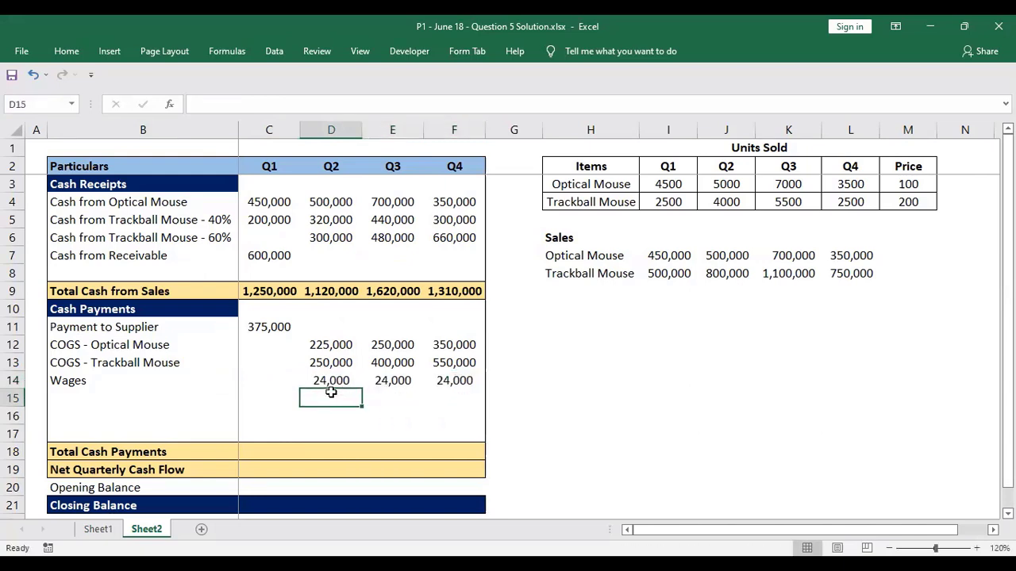
click(111, 399)
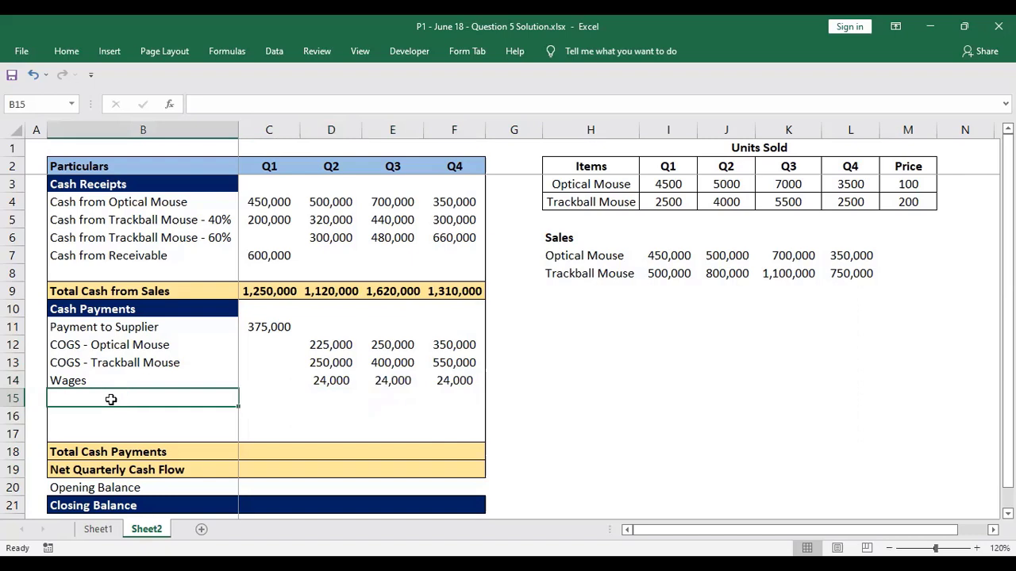
Label B15 'Wages - On Cost 30%' and enter =D14*.3 in E15
text(Wages - On C)
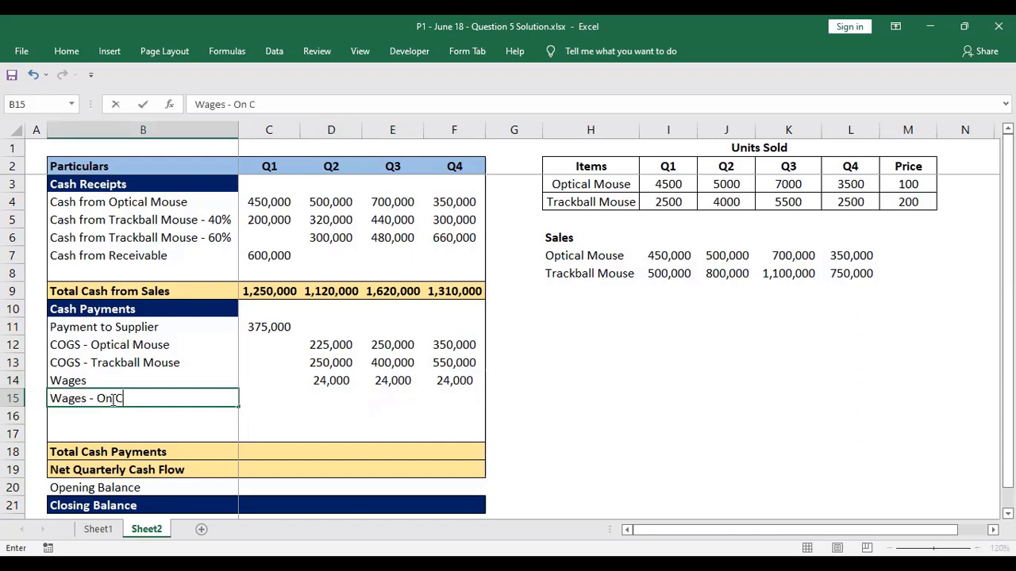
text(ost 30%)
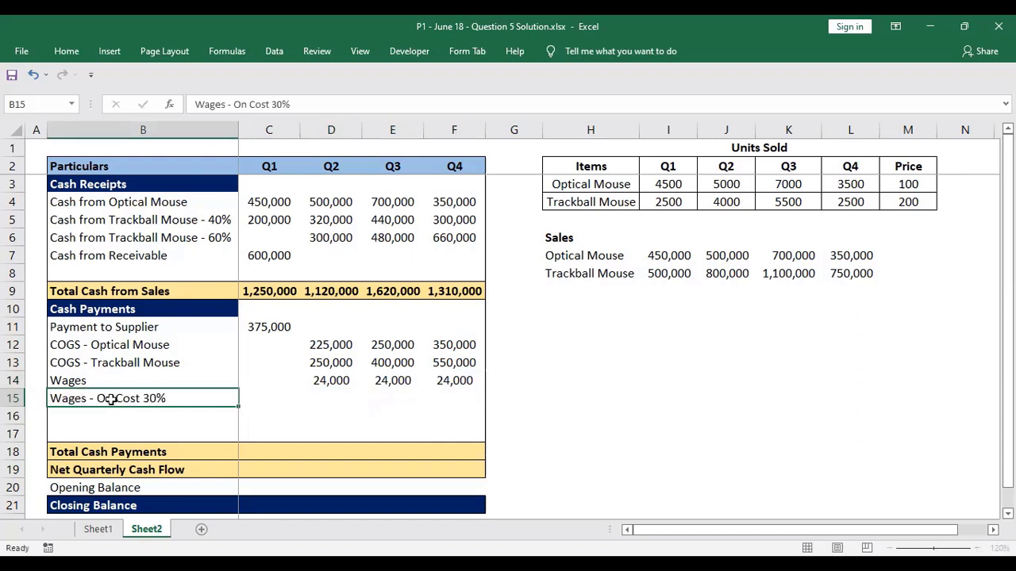
key(Right)
key(Right)
key(Right)
key(Left)
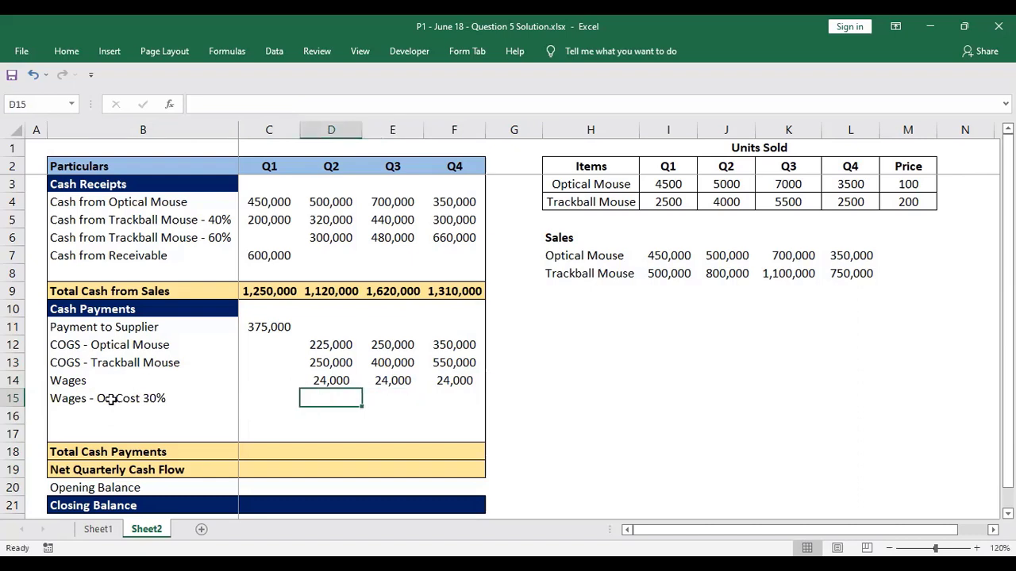
key(Right)
text(=)
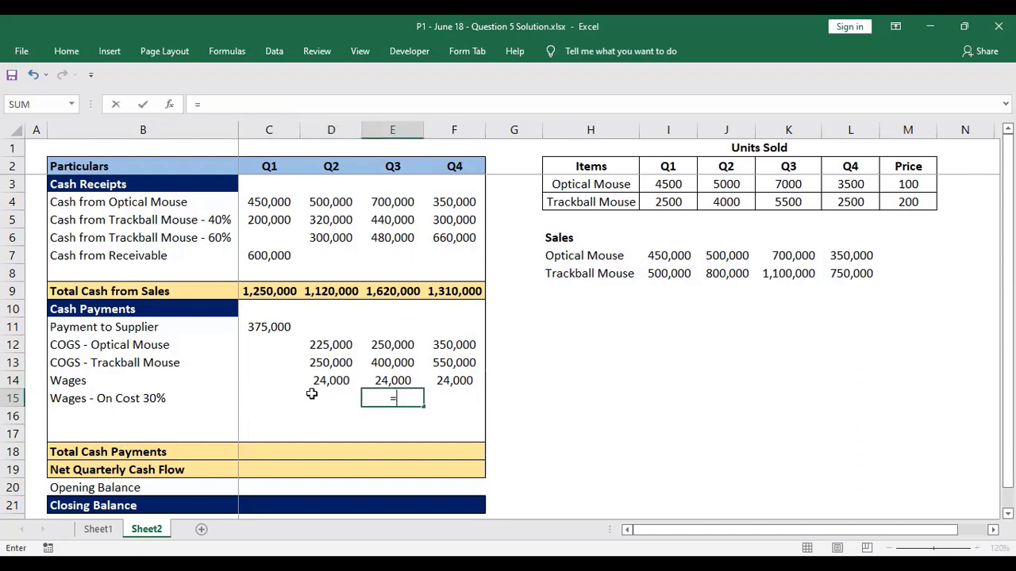
click(331, 381)
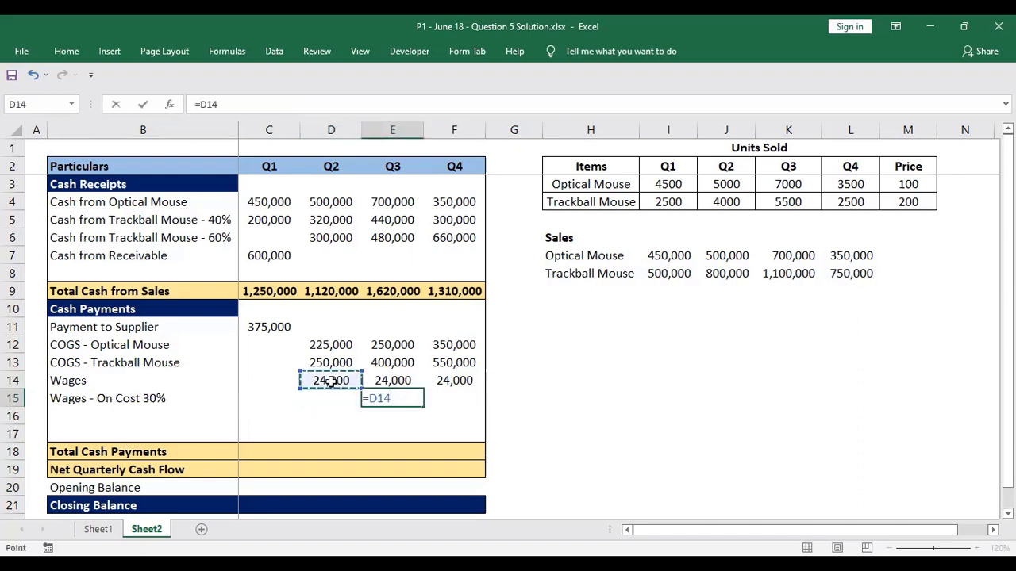
text(*.3)
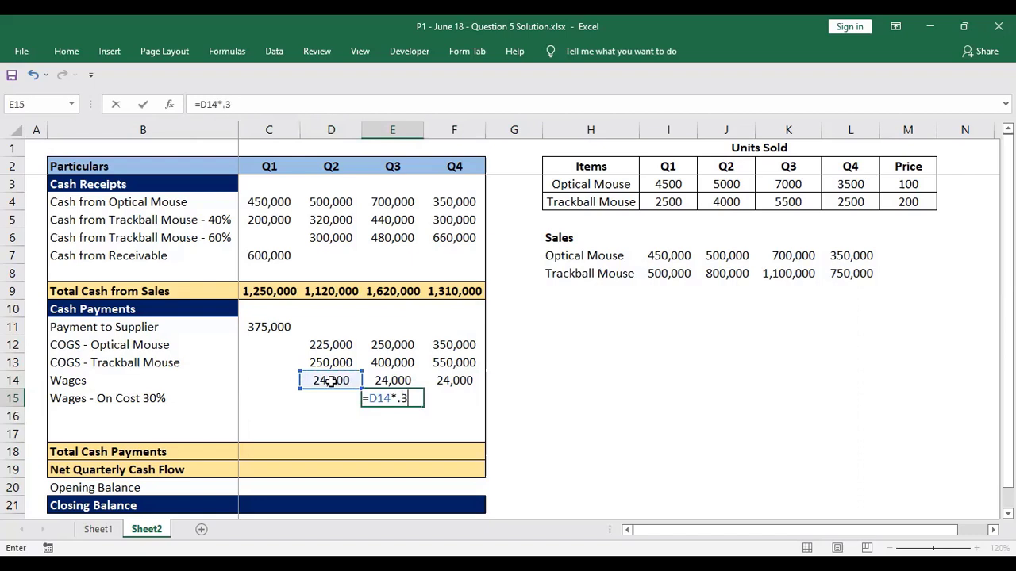
key(Return)
Enter =E14*.3 in F15 for the Q4 on-cost, then glance at Sheet1
key(Up)
key(Right)
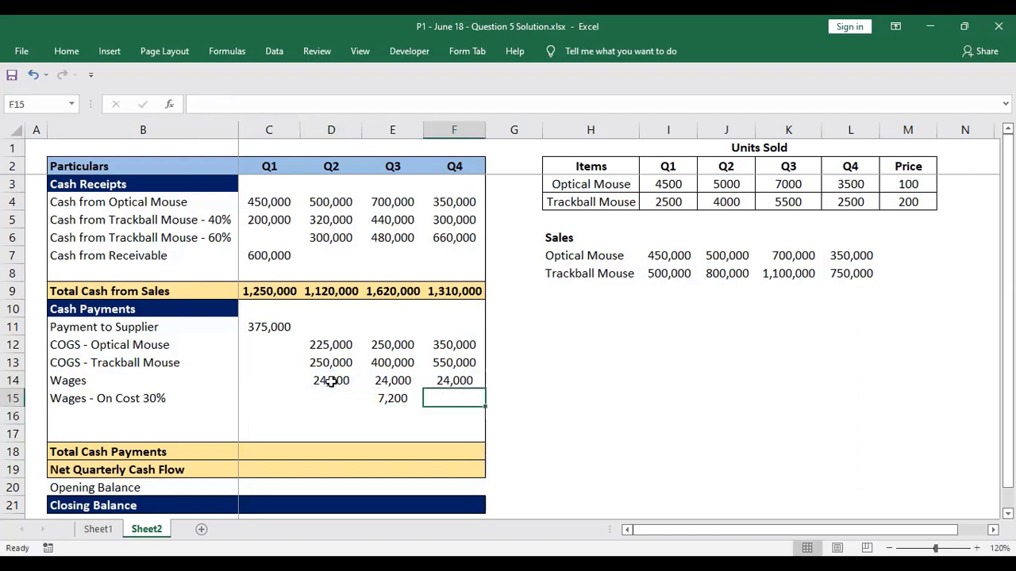
text(=)
key(Left)
key(Up)
text(*.)
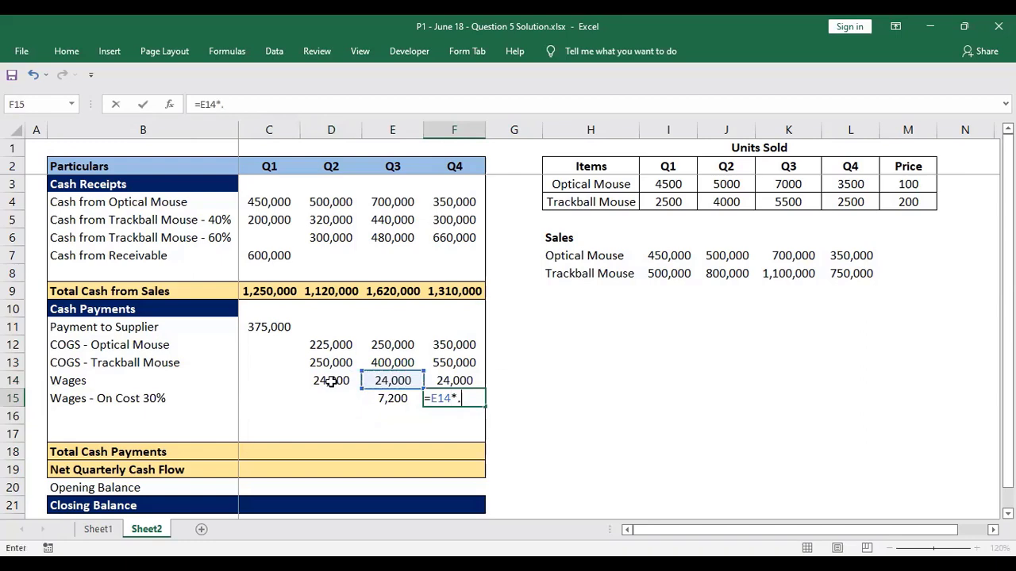
text(3)
key(Return)
key(ctrl+Page_Up)
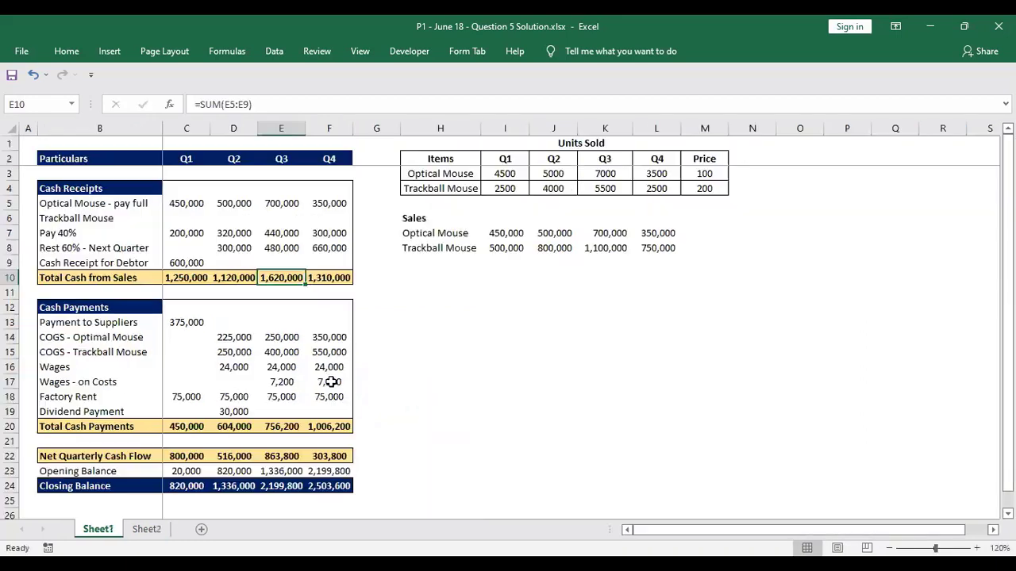
key(ctrl+Page_Down)
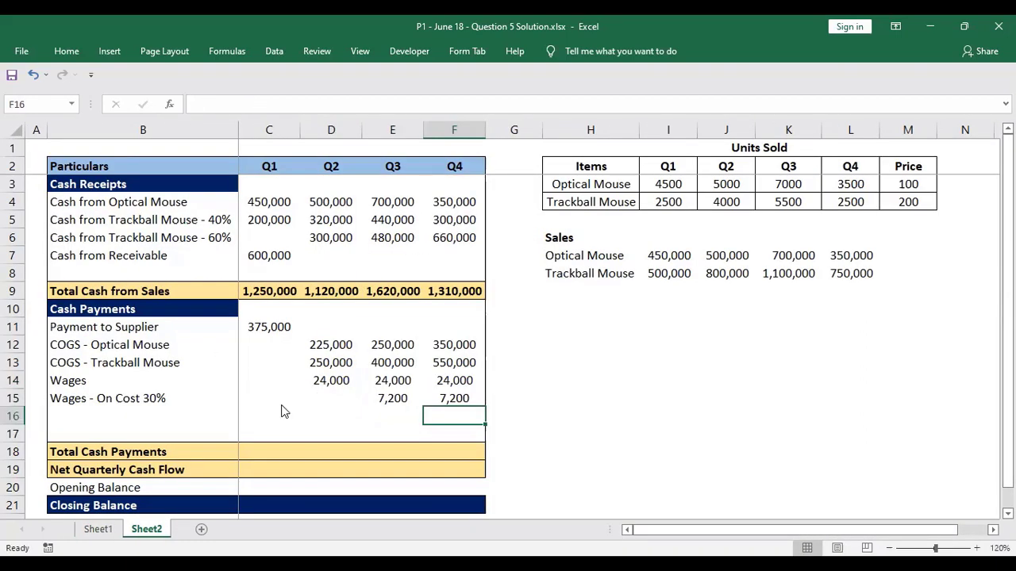
key(alt+Tab)
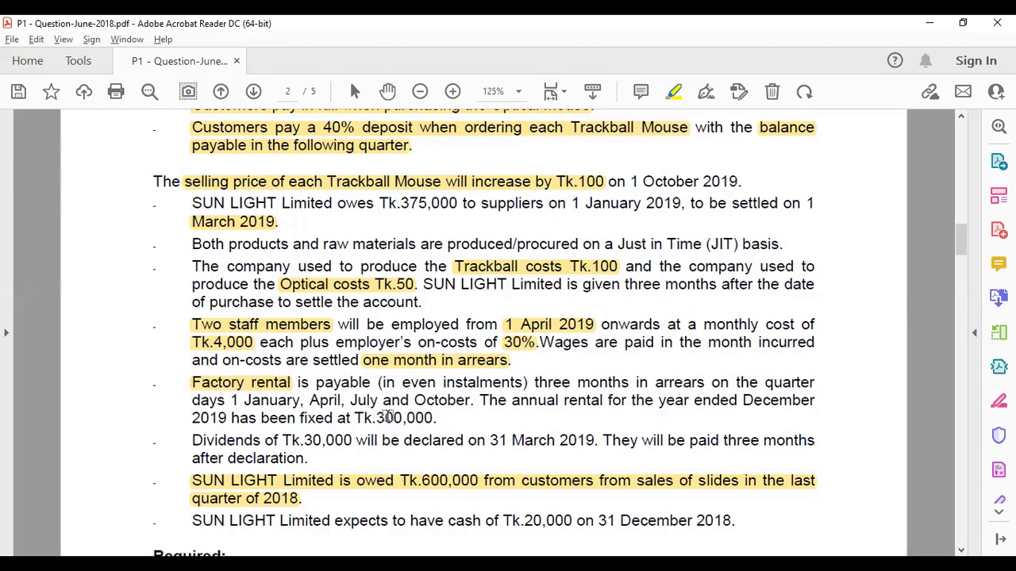
Highlight the Tk.300,000 annual factory rental in the question PDF
drag(375, 418, 433, 421)
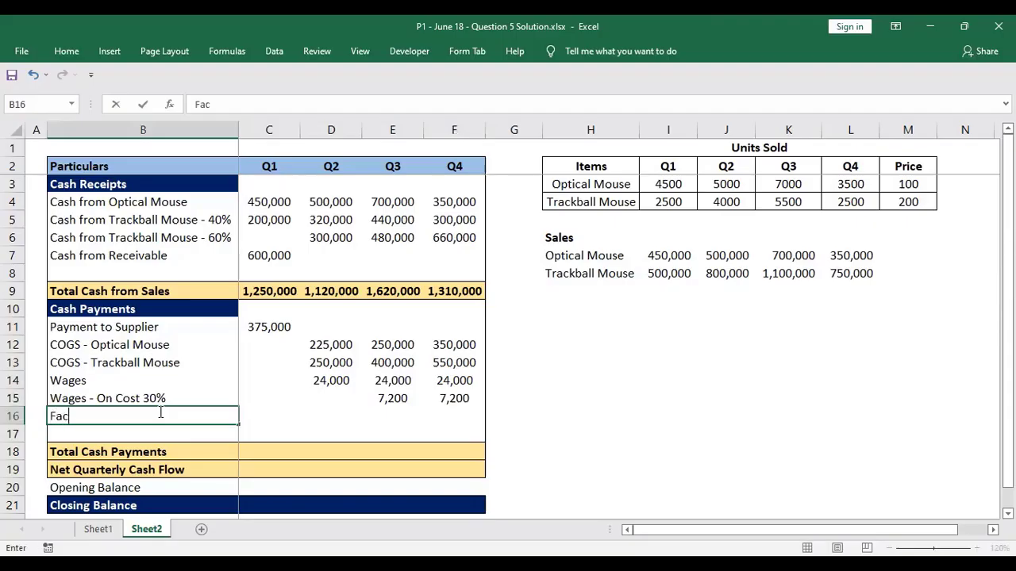
Add a Factory Rent row and fill =300000/4 (75,000) into Q1–Q4
text(tory Rent)
key(Right)
key(Right)
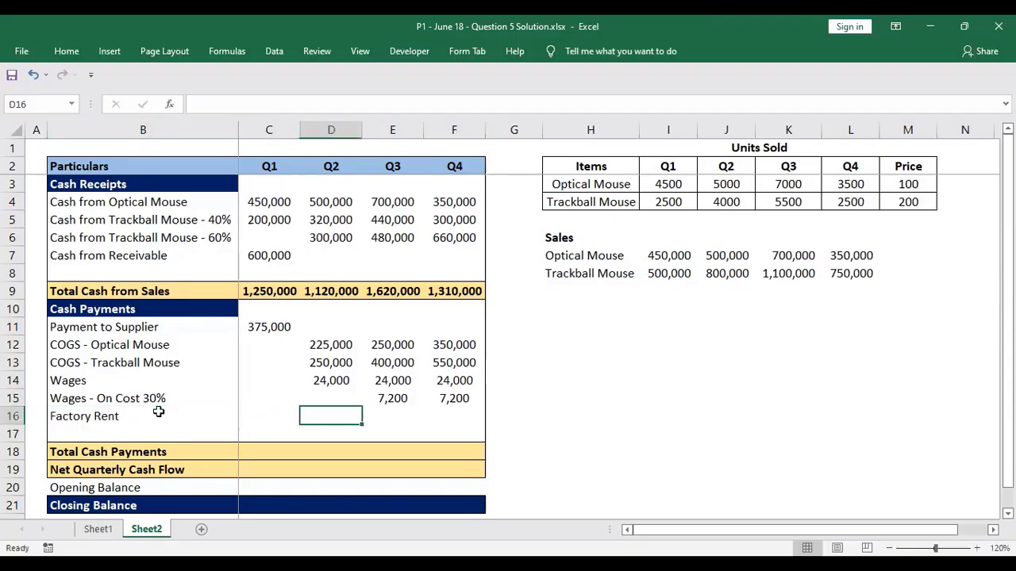
key(Left)
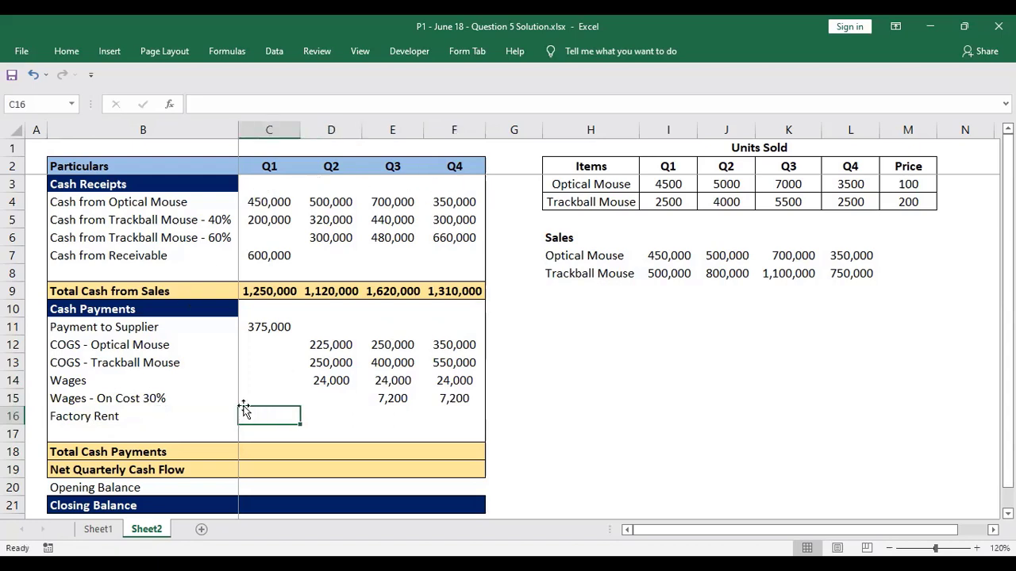
key(shift+Right)
key(shift+Right)
key(shift+Right)
text(=3)
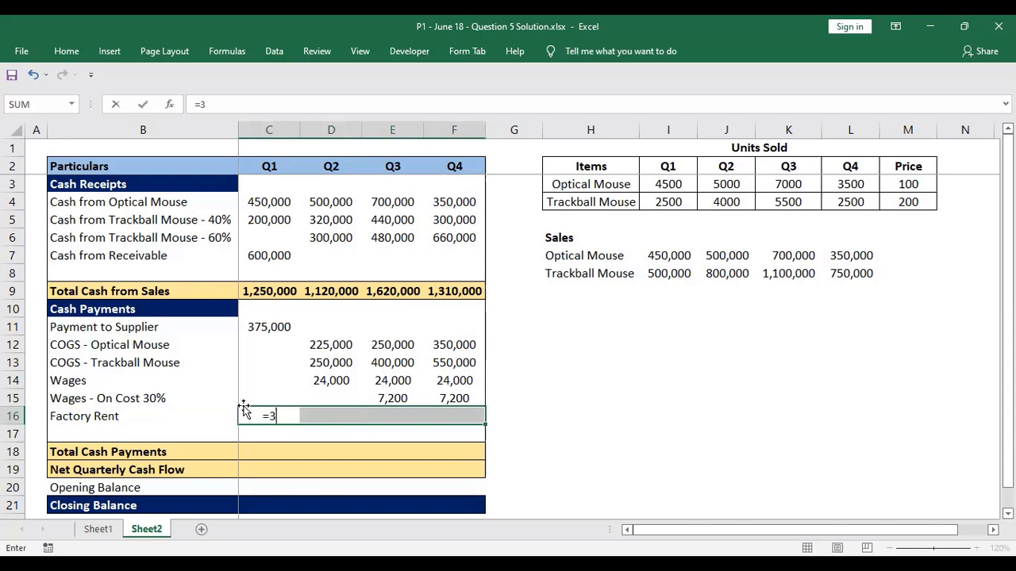
text(00000/4)
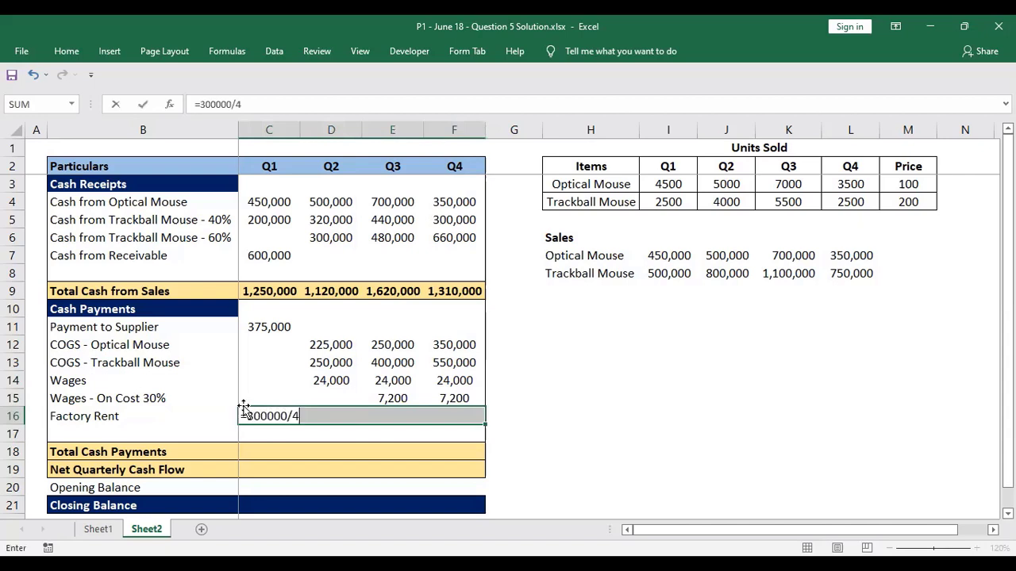
key(ctrl+Return)
Select B17 for the next payment label and switch back to the question PDF
click(245, 409)
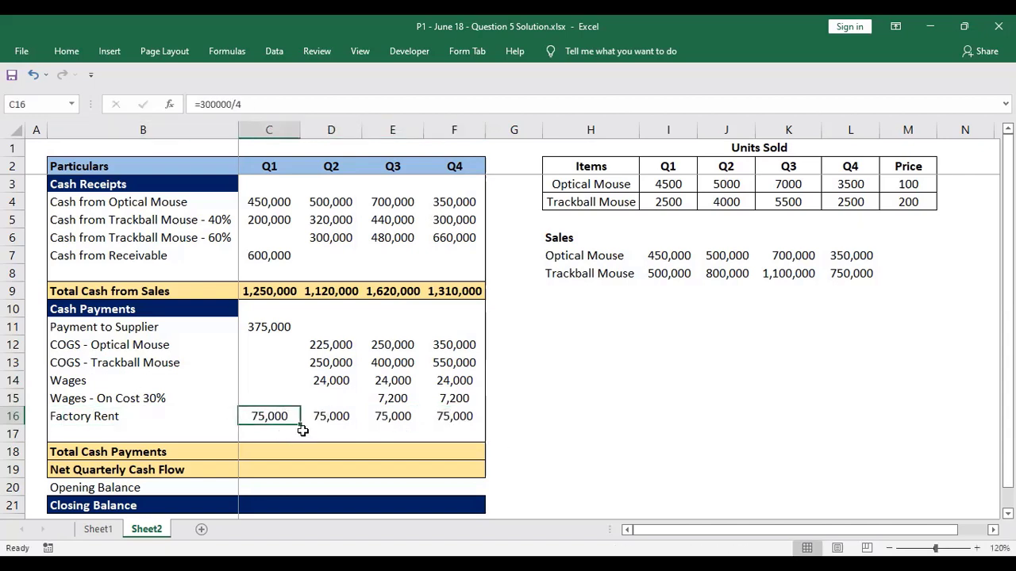
click(274, 396)
click(290, 433)
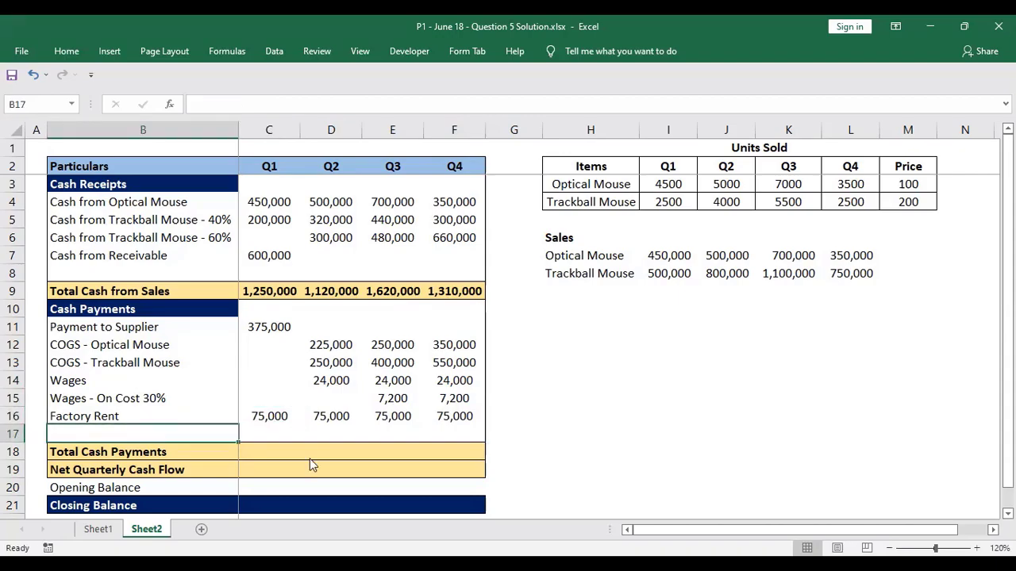
key(alt+Tab)
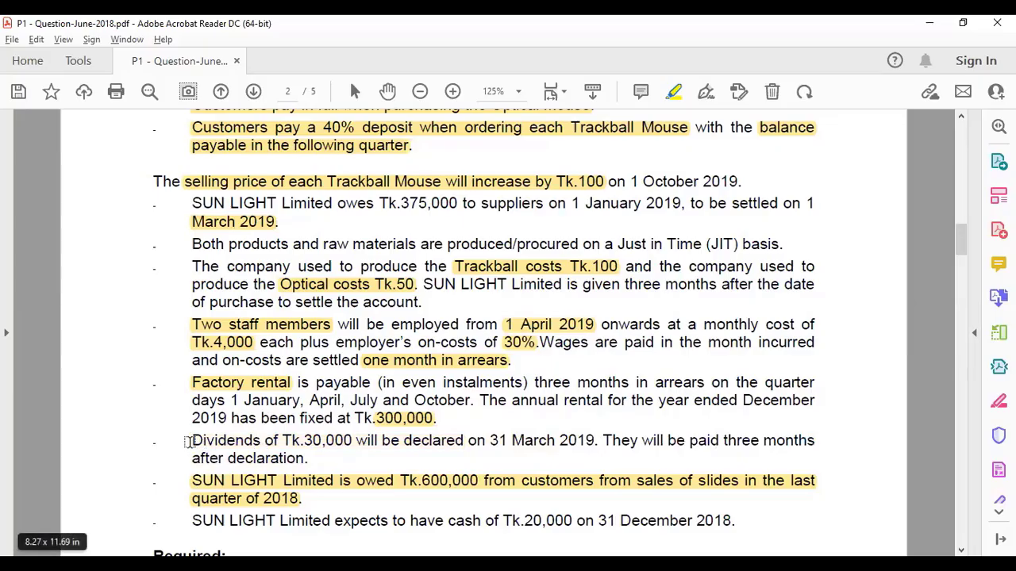
Highlight 'Dividends of Tk.30,000' in the question PDF, then return to the workbook
drag(190, 442, 327, 441)
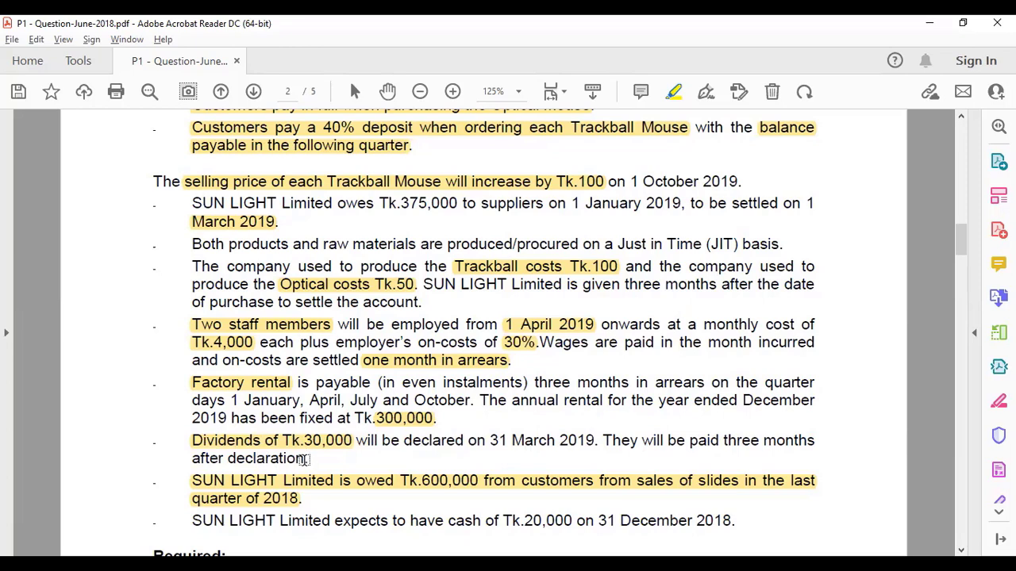
key(alt+Tab)
Finish the 'Paymet of Dividend' label in B17 and enter =30000 in the Q2 cell D17
text(of Divi)
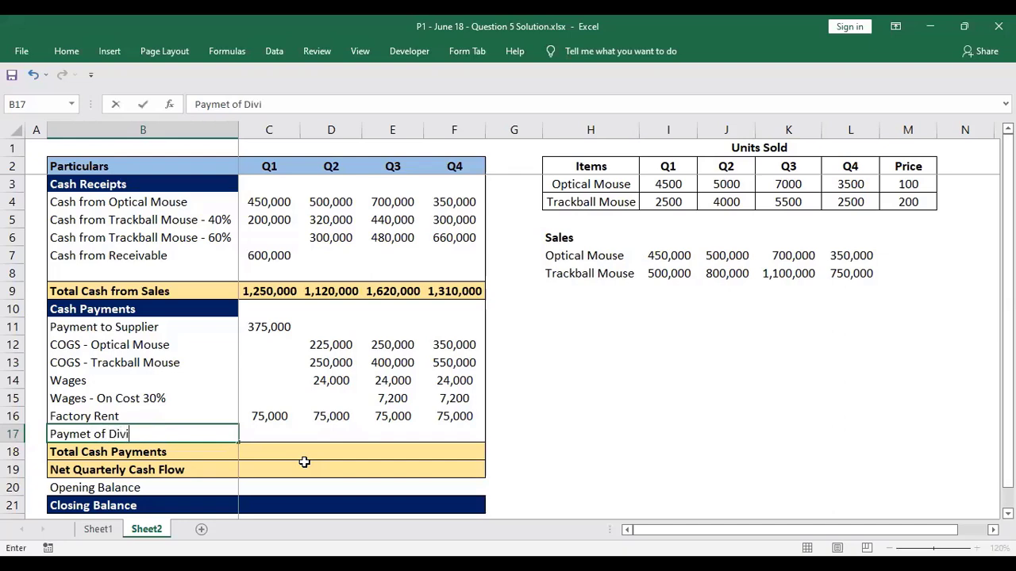
text(dend)
key(Tab)
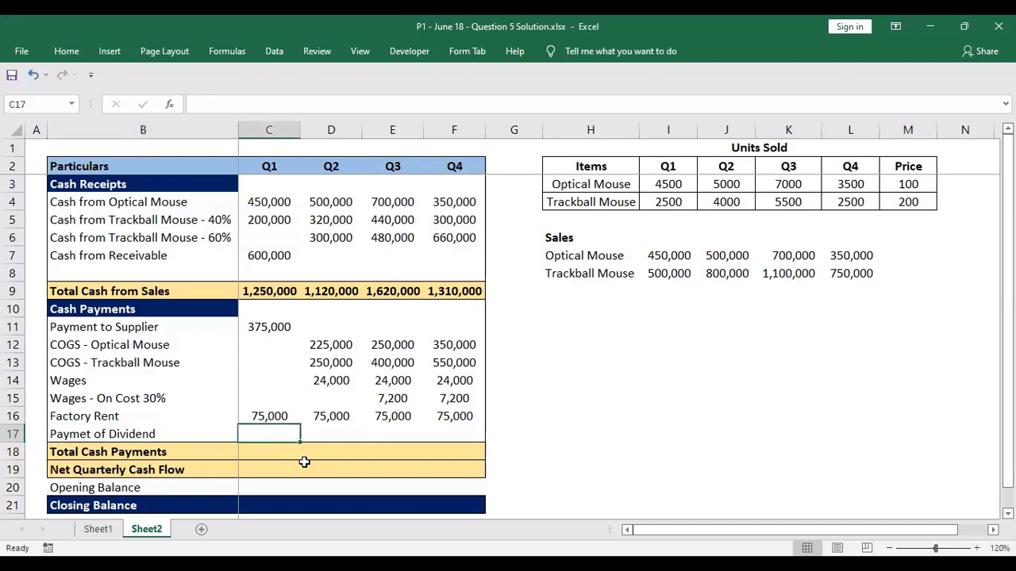
key(Tab)
text(=30000)
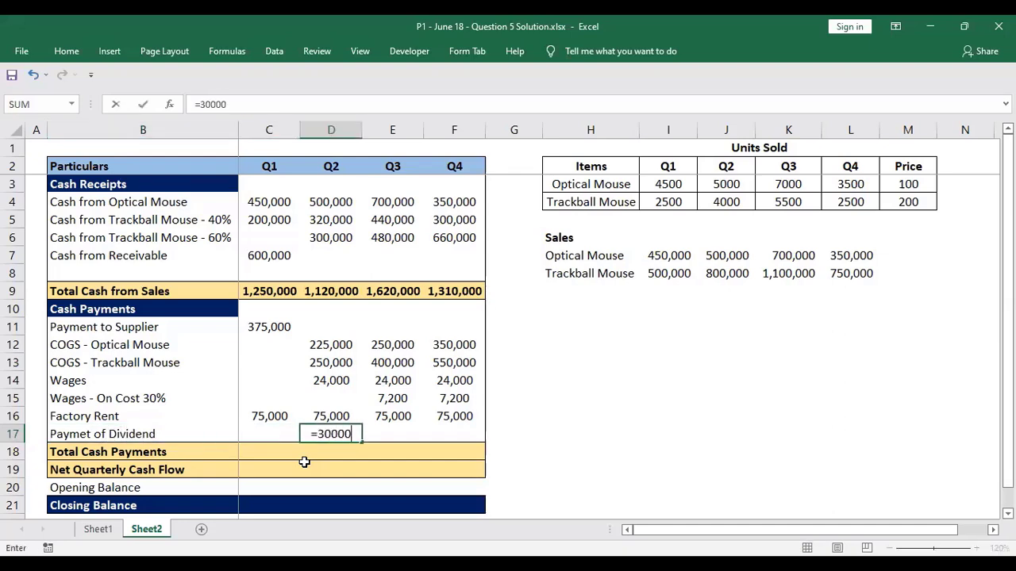
key(Return)
Recheck the question PDF, dismissing the highlight options, and return to the workbook
key(alt+Tab)
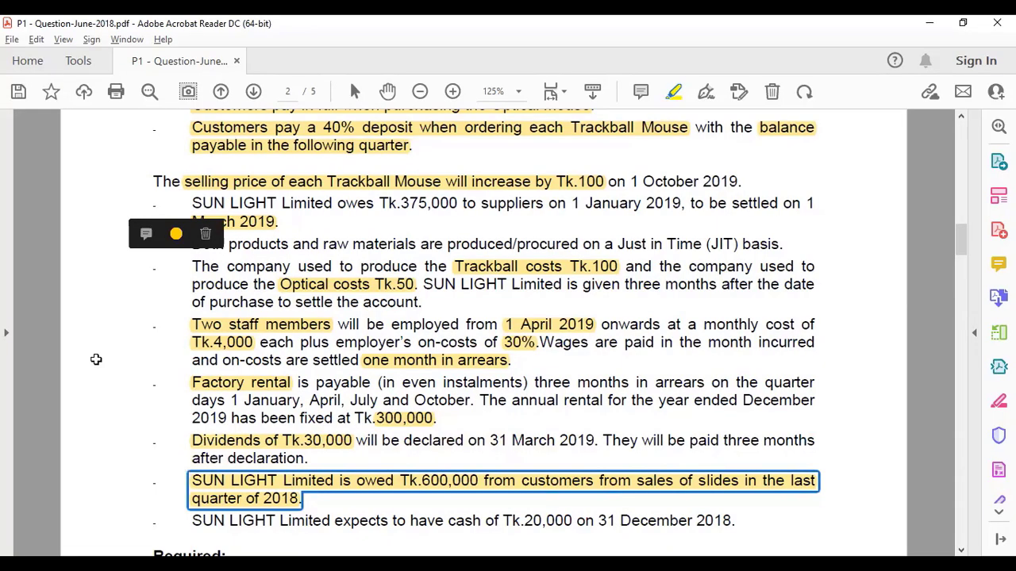
key(alt+Tab)
click(215, 421)
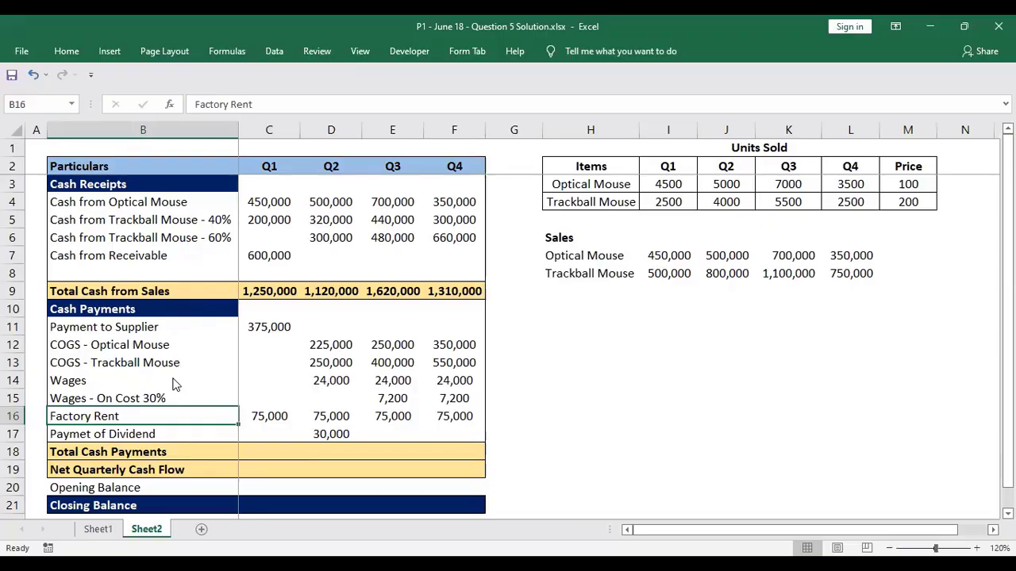
key(alt+Tab)
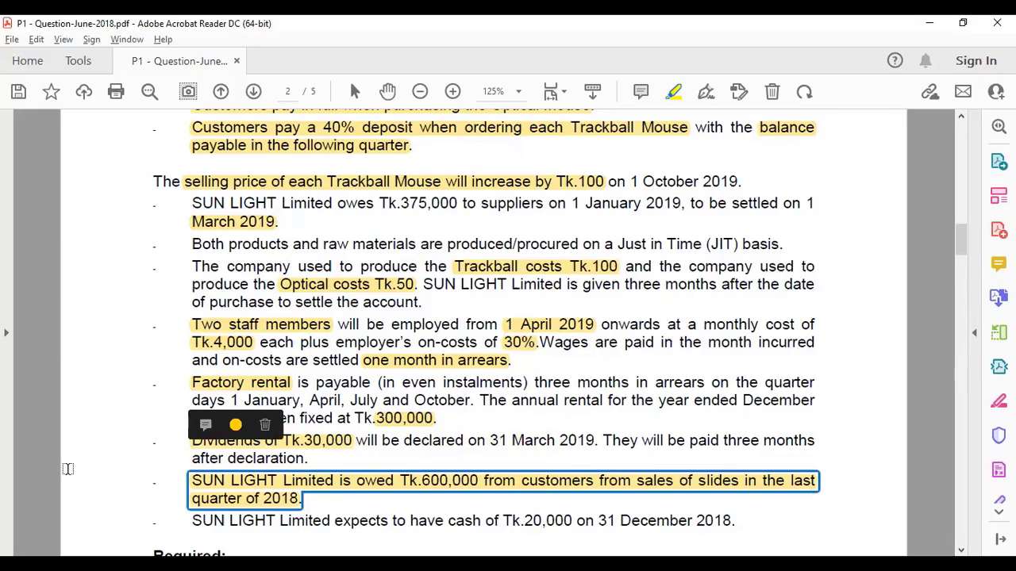
click(68, 469)
scroll(47, 476, down, 2)
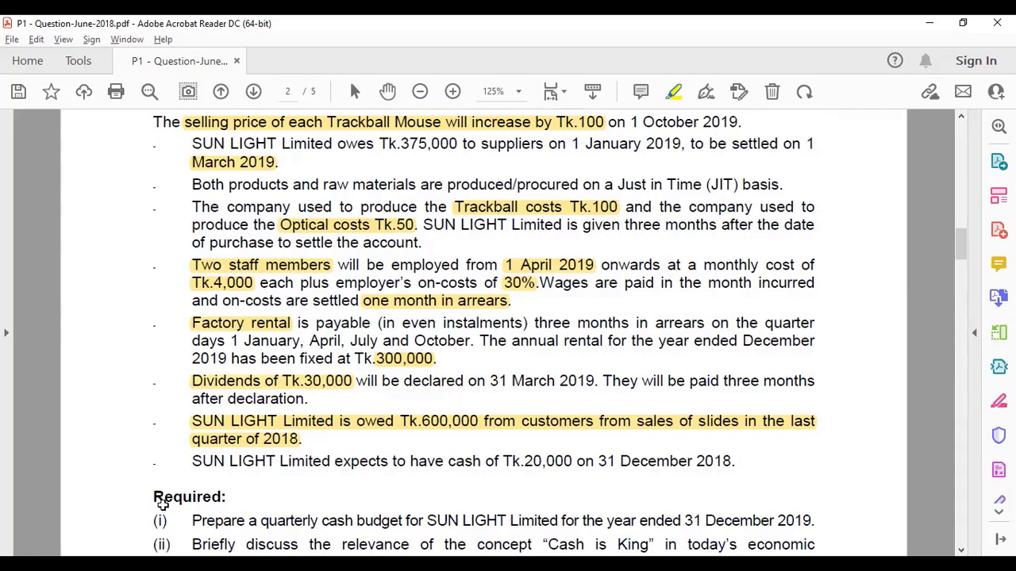
key(alt+Tab)
Sum all payment rows into Total Cash Payments for Q1–Q4 (450,000, 604,000, 756,200, 1,006,200)
click(258, 451)
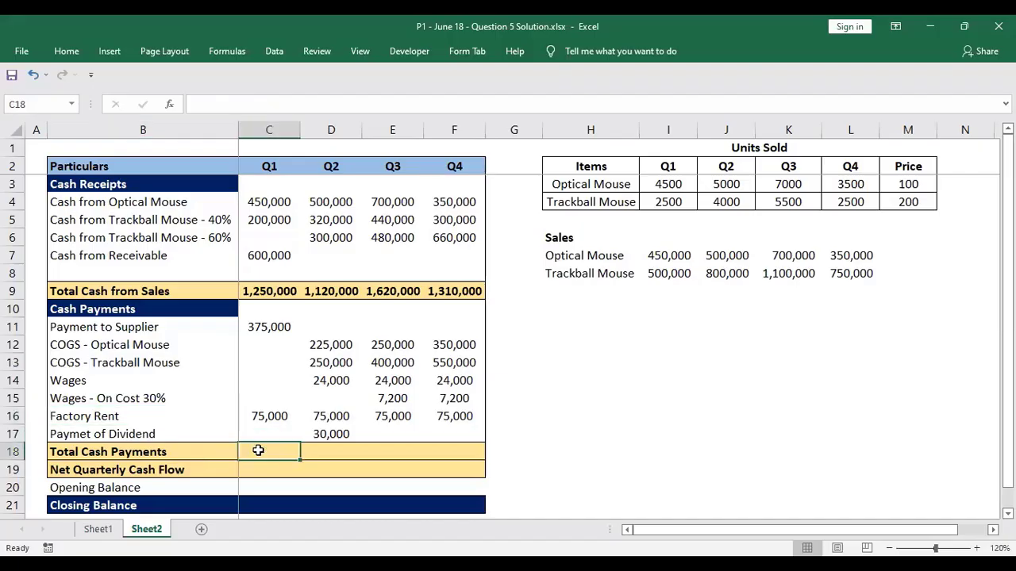
key(shift+Right)
key(shift+Right)
key(shift+Right)
text(=)
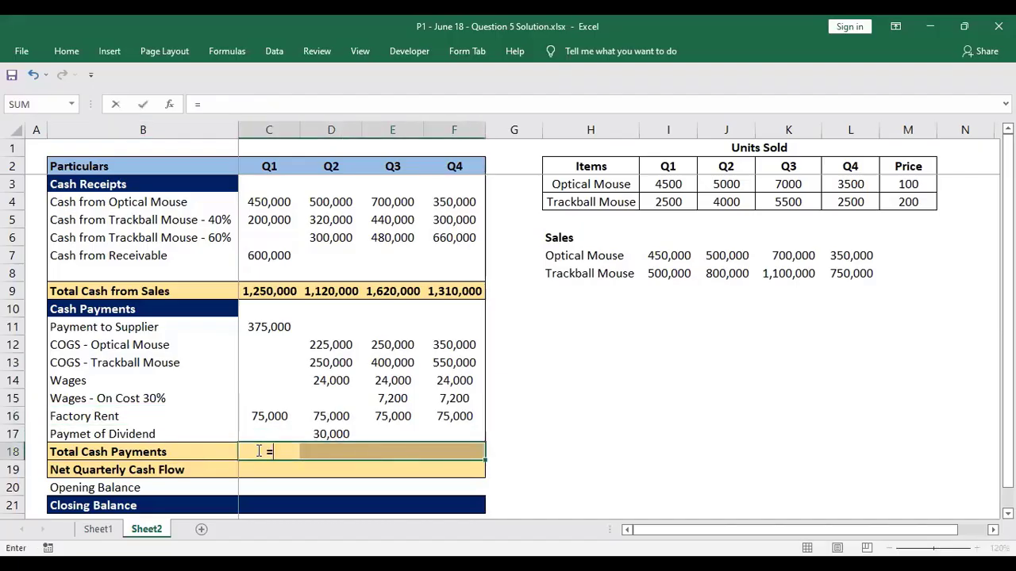
text(SUM()
key(Up)
key(shift+Up)
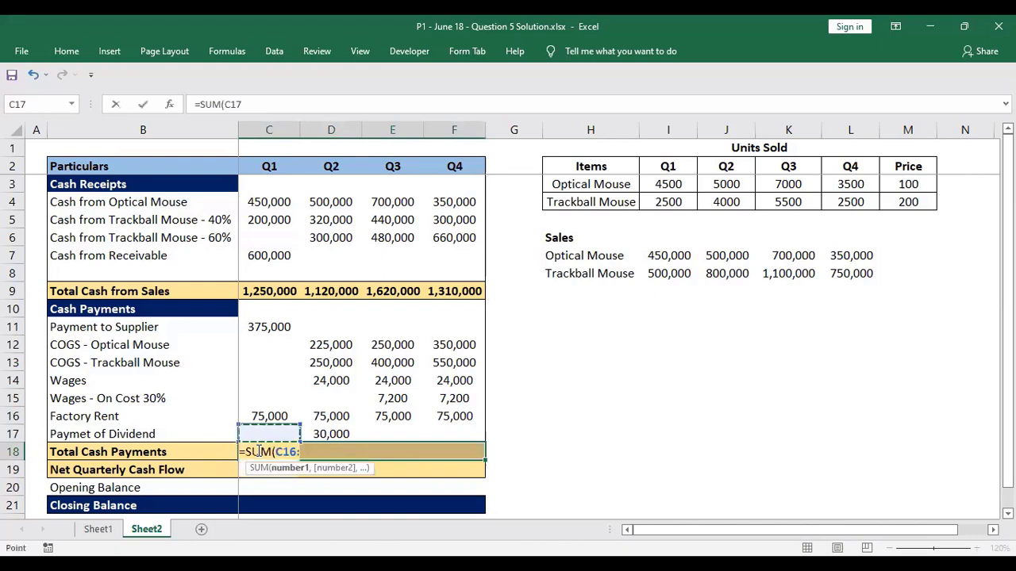
key(shift+Up)
key(shift+Up)
key(shift+Up)
key(shift+Up)
key(shift+Up)
key(ctrl+Return)
Enter =C9-C18 across Net Quarterly Cash Flow, giving 800,000, 516,000, 863,800 and 303,800
click(221, 470)
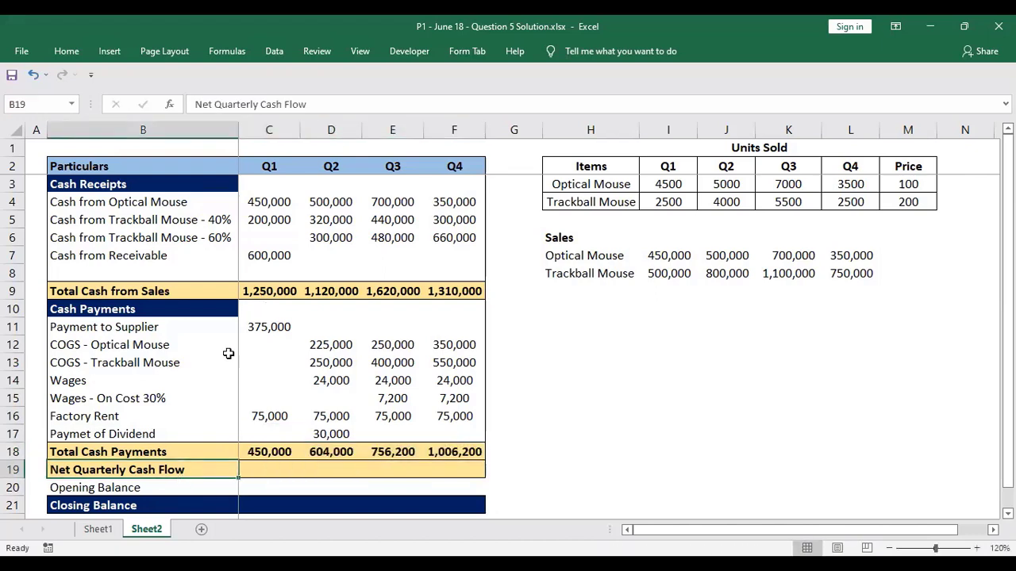
click(260, 475)
key(shift+Right)
key(shift+Right)
key(shift+Right)
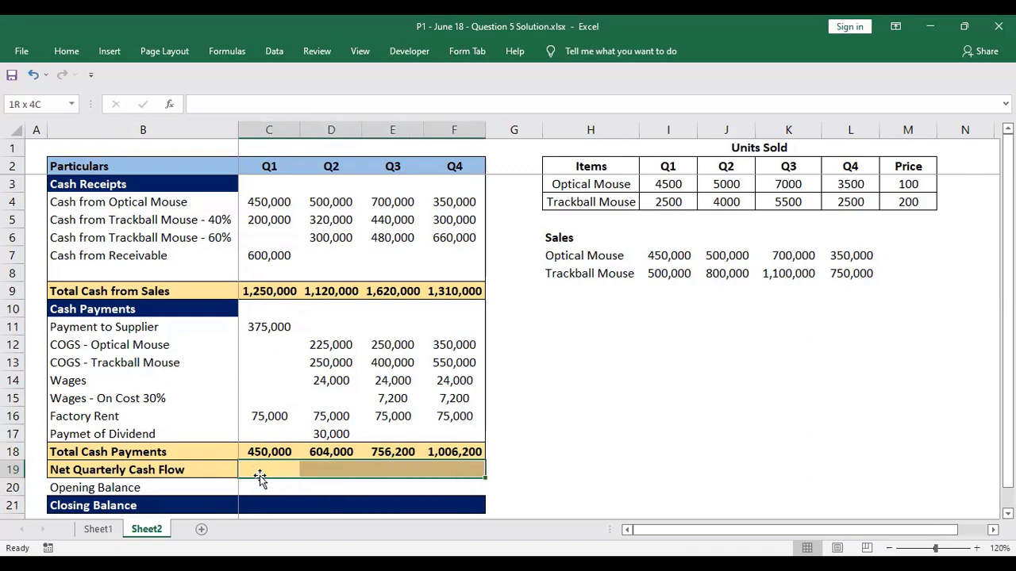
text(=)
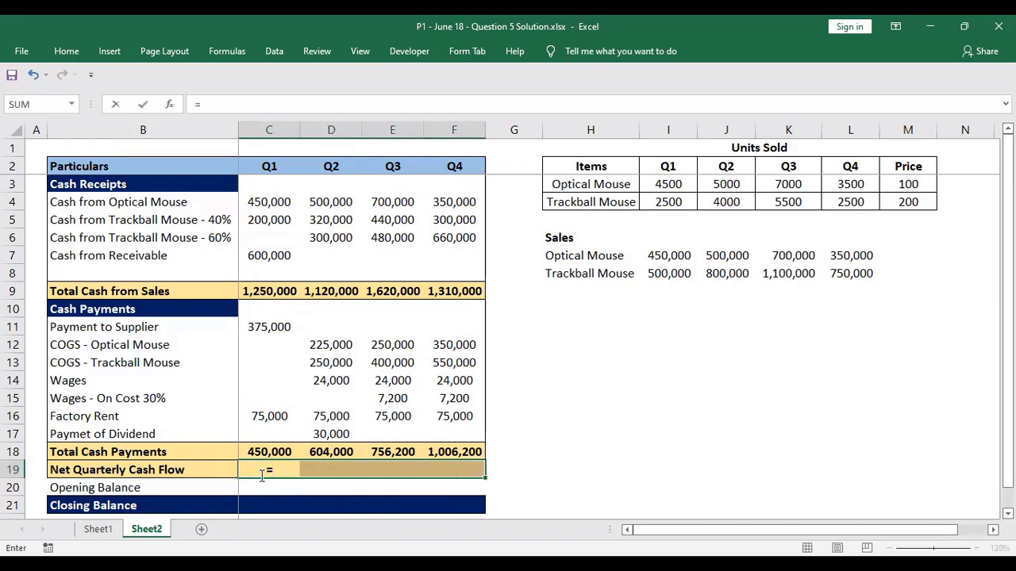
click(270, 291)
text(-)
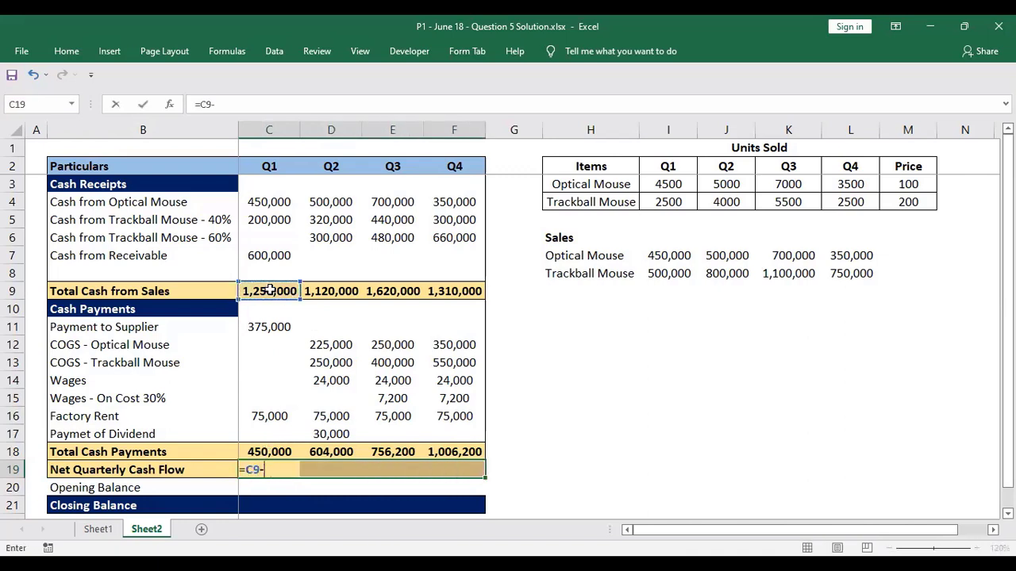
click(269, 452)
key(ctrl+Return)
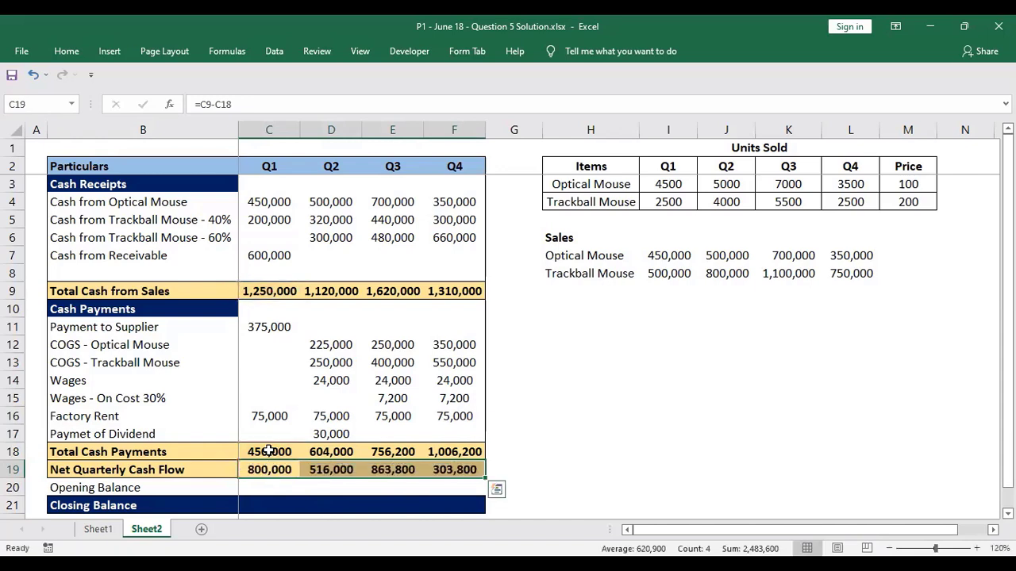
key(Down)
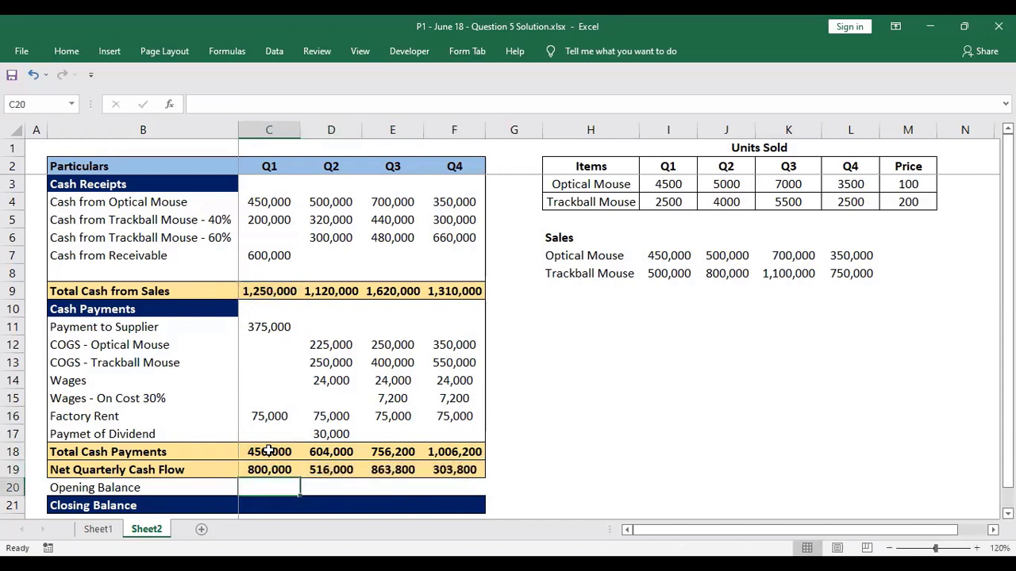
key(Left)
key(Right)
key(alt+Tab)
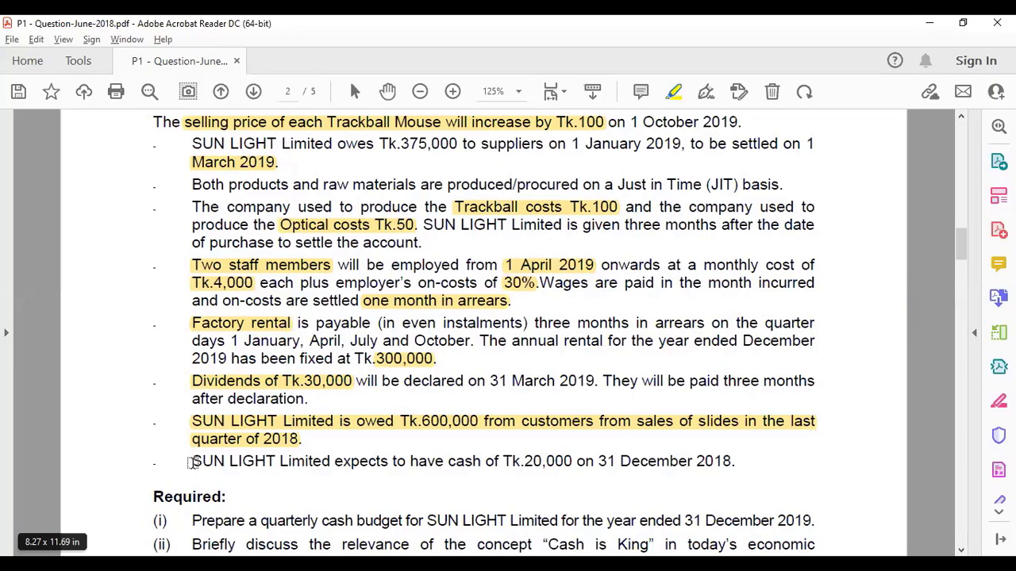
drag(191, 463, 734, 462)
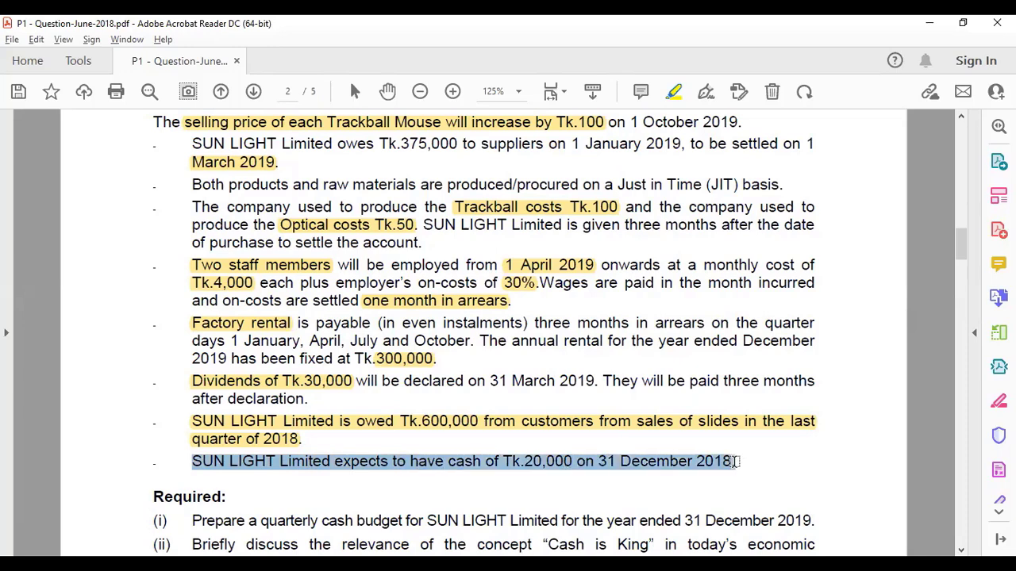
key(alt+Tab)
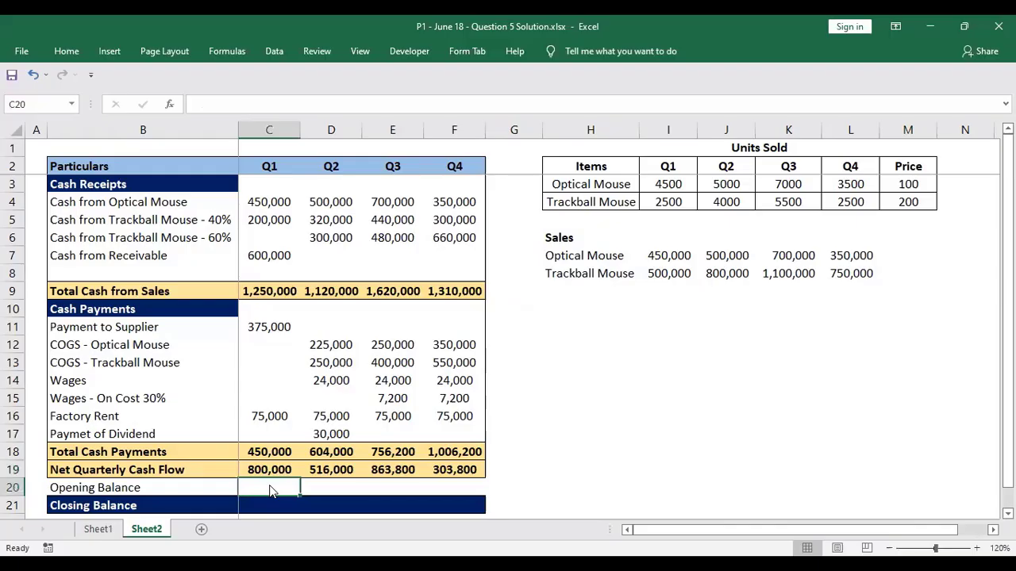
After checking the PDF, enter 20,000 as the Q1 opening balance in C20
key(alt+Tab)
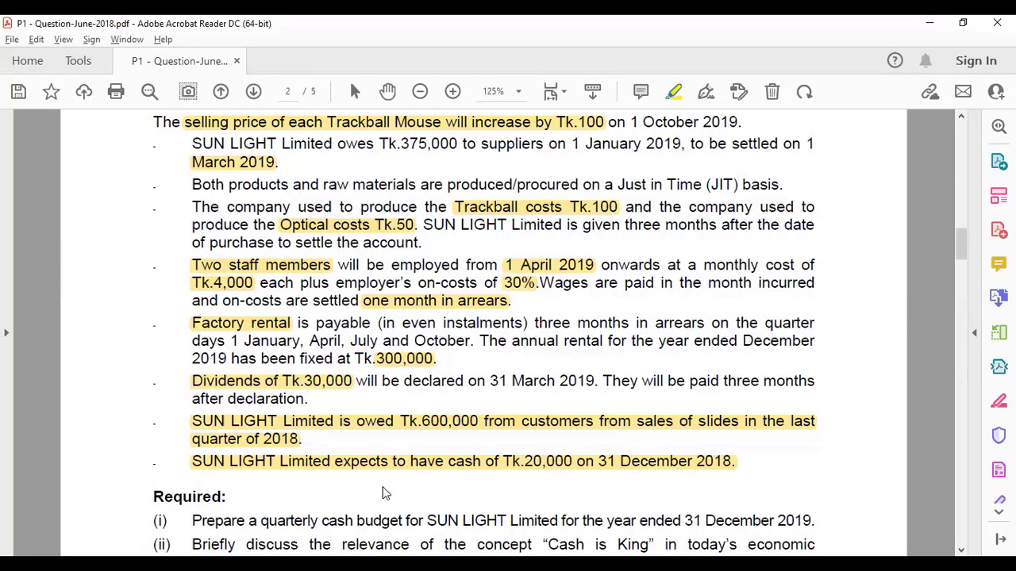
key(alt+Tab)
text(=)
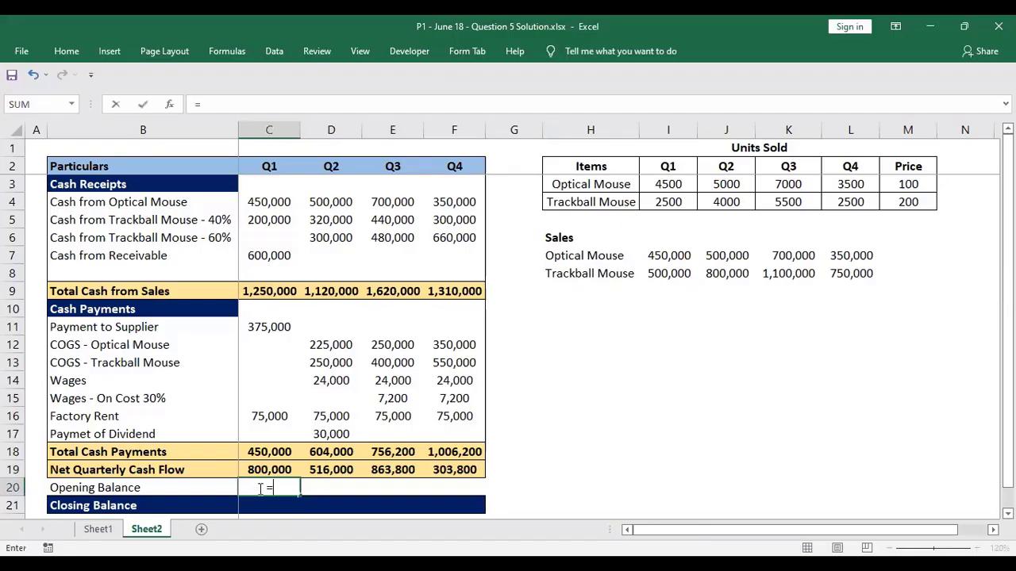
text(20000)
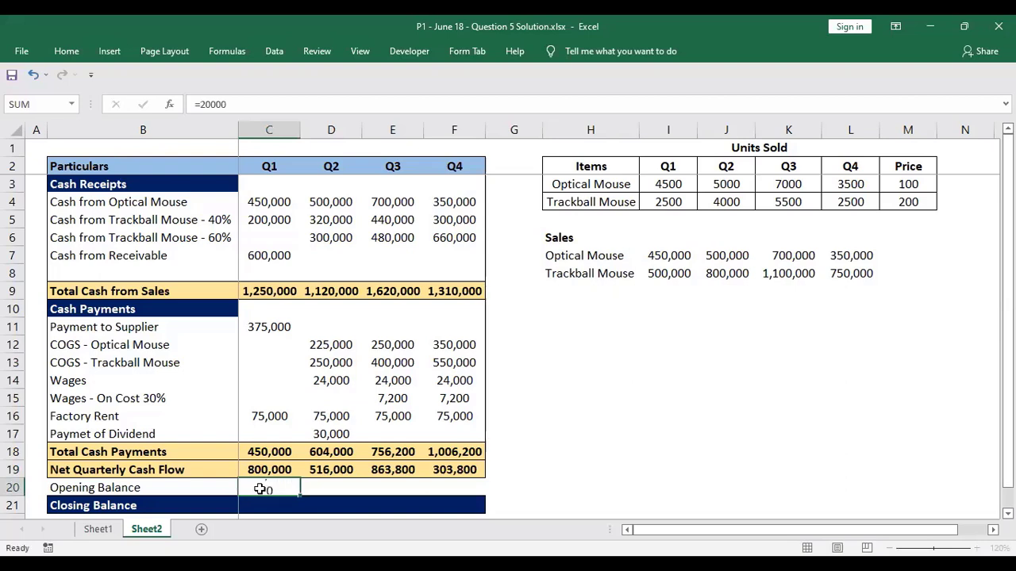
key(Return)
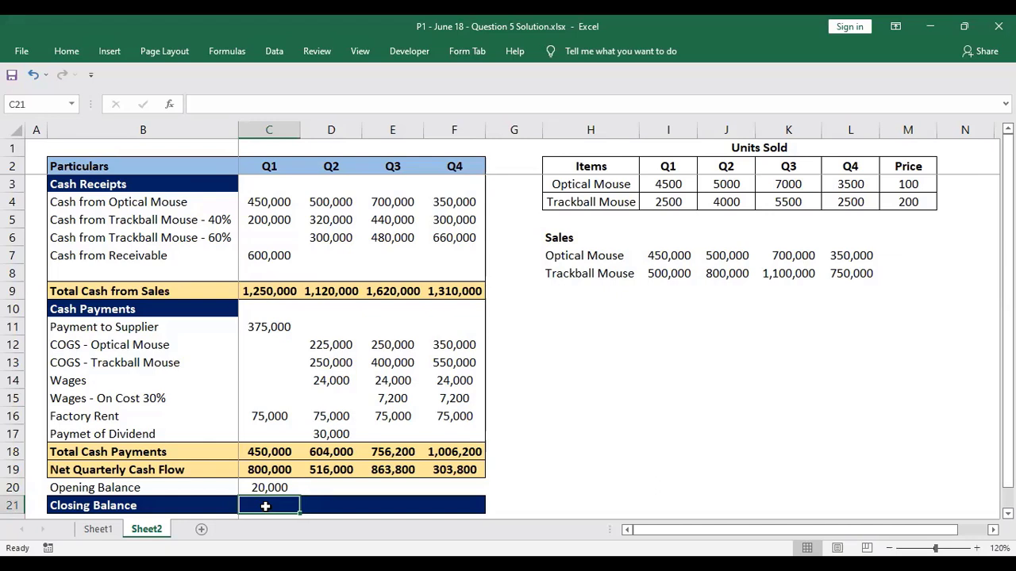
Set the Q1 closing balance to =C19+C20, giving 820,000
text(=)
key(Up)
key(Up)
text(+)
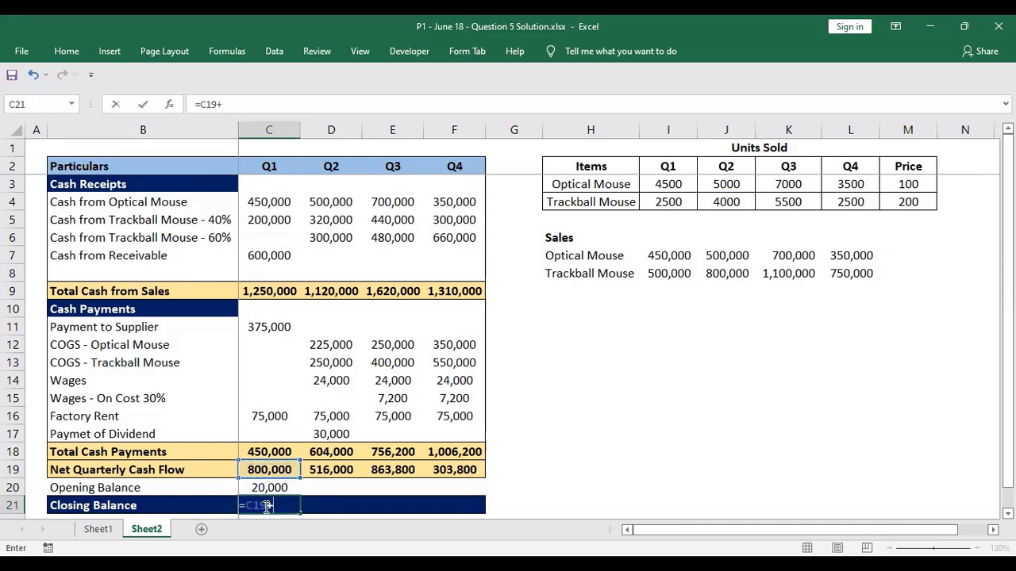
key(Up)
key(Return)
key(Up)
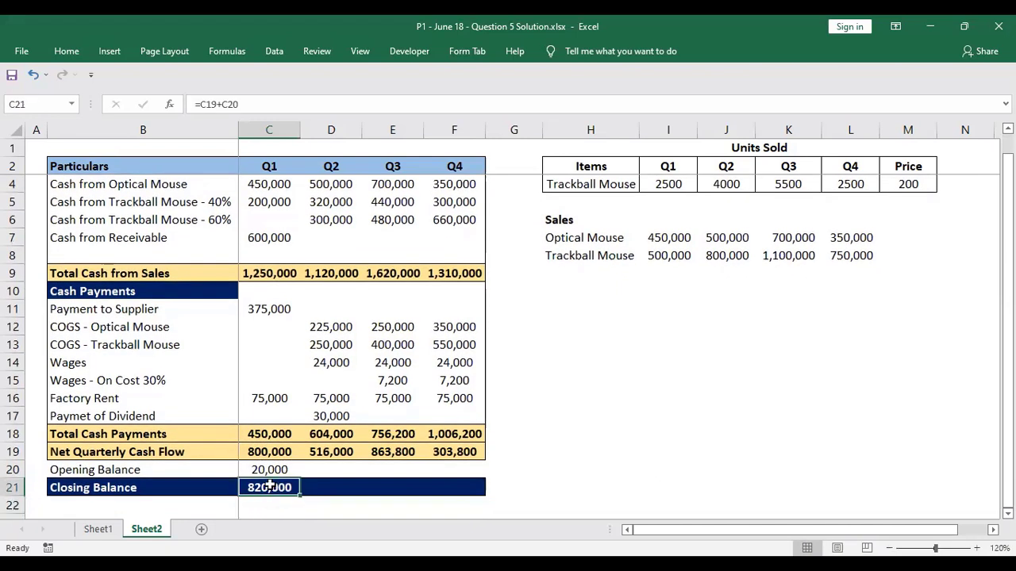
key(Right)
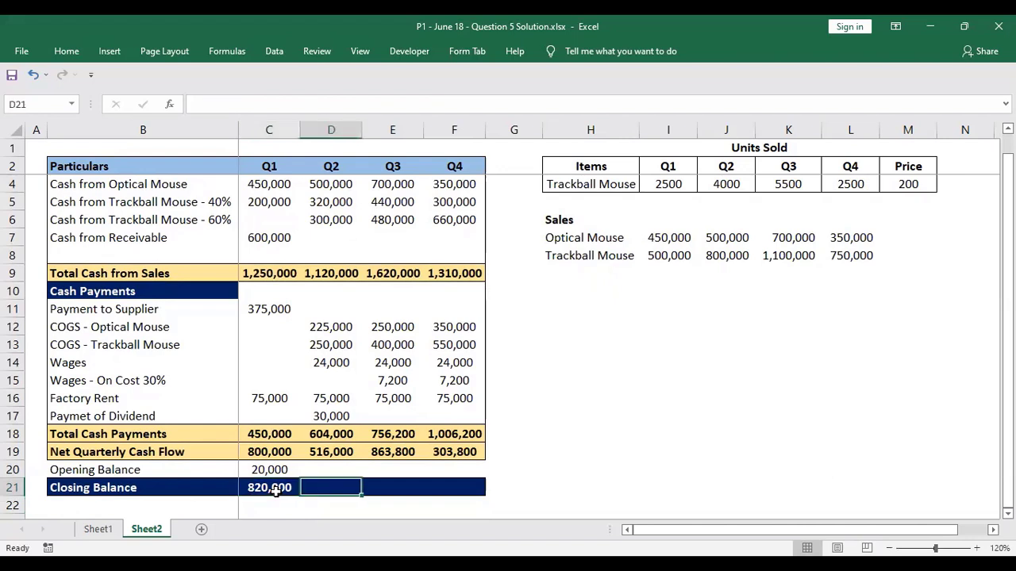
Set Q2 opening balance to =C21 and copy the closing formula right, giving 1,336,000
key(Up)
text(=)
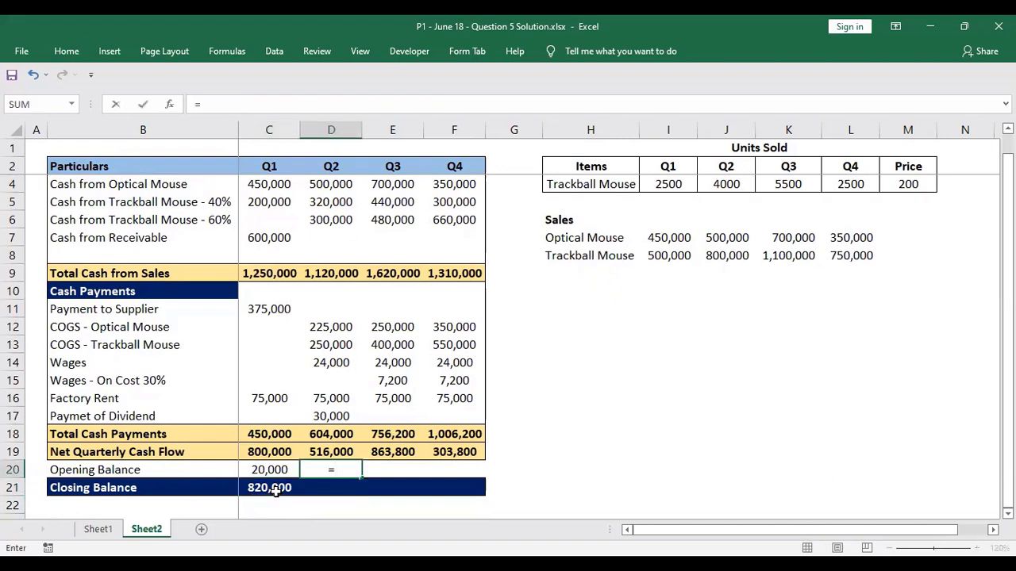
key(Left)
key(Down)
key(Return)
key(Up)
key(Right)
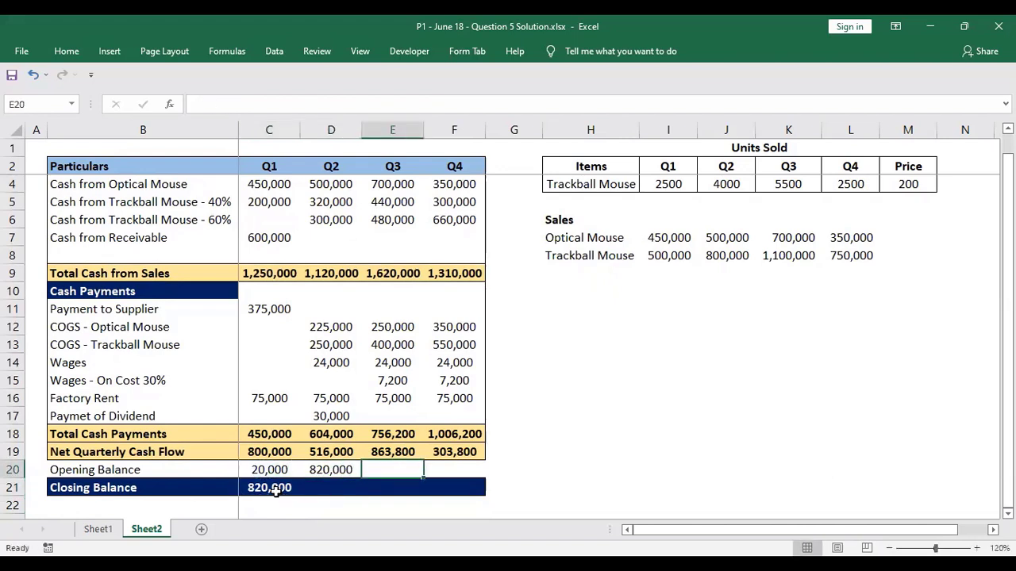
key(Left)
key(Down)
key(ctrl+r)
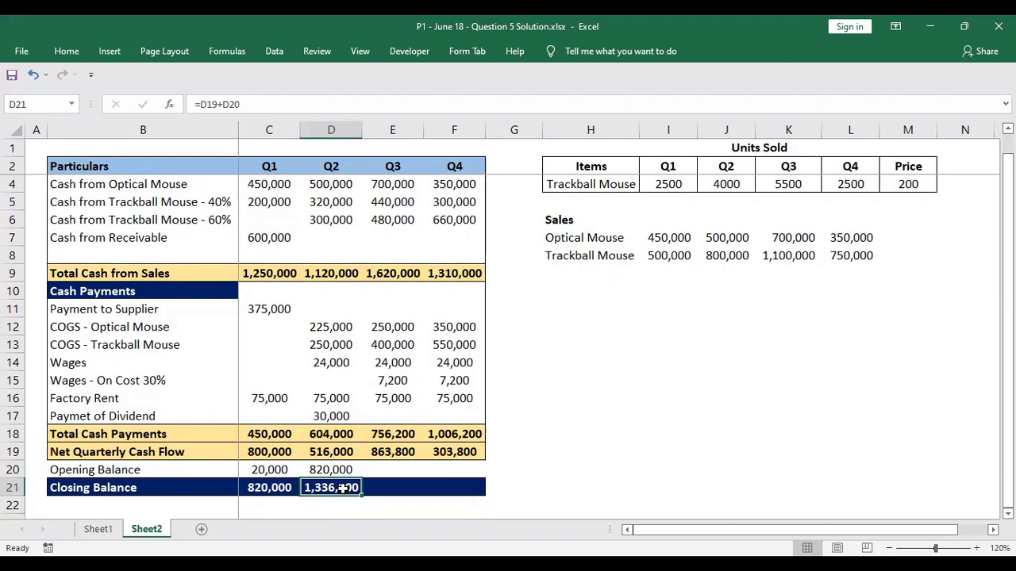
Set Q3 opening balance to =D21 and fill the closing formula, giving 2,199,800
key(Right)
key(Up)
text(=)
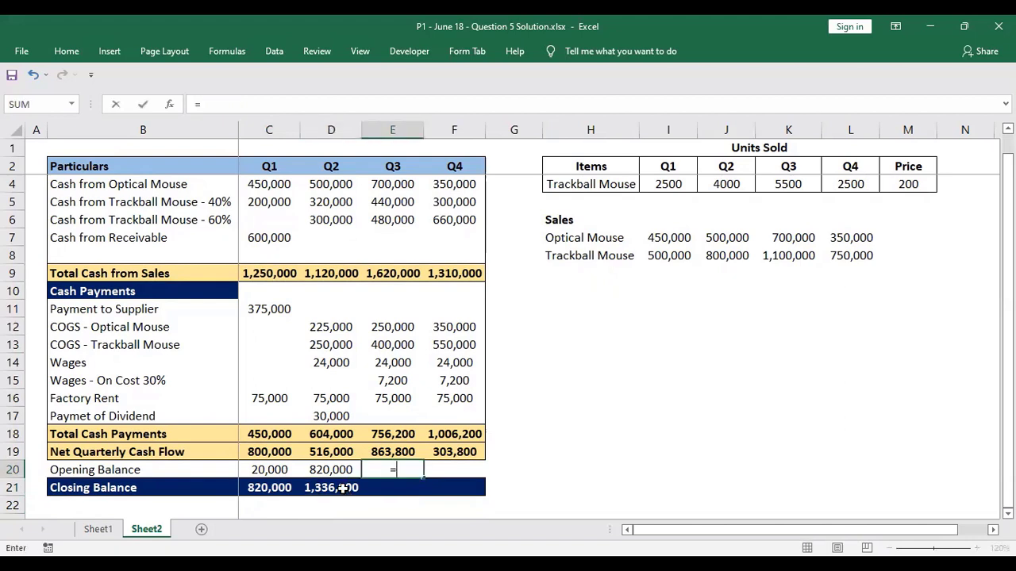
key(Left)
key(Down)
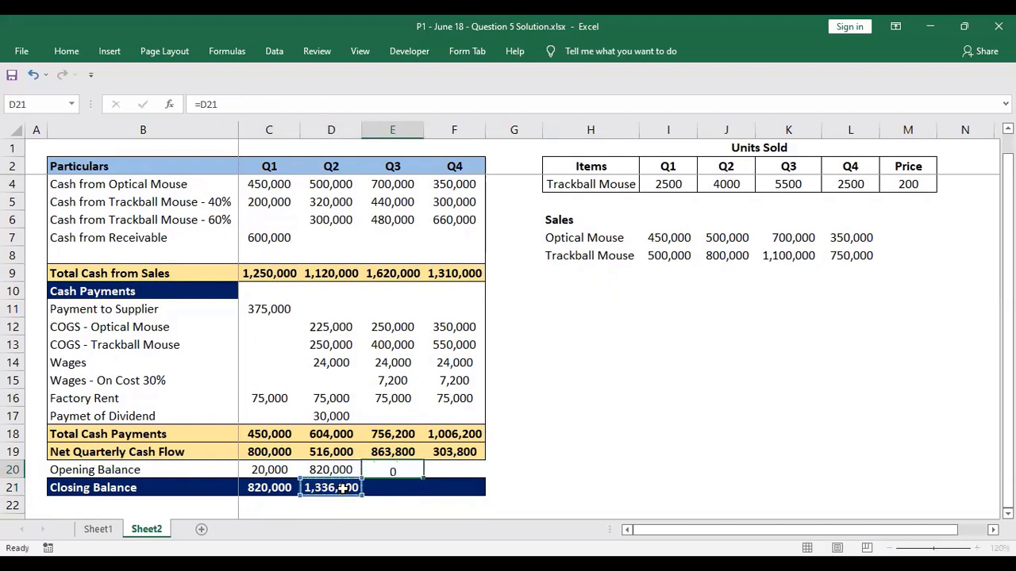
key(Return)
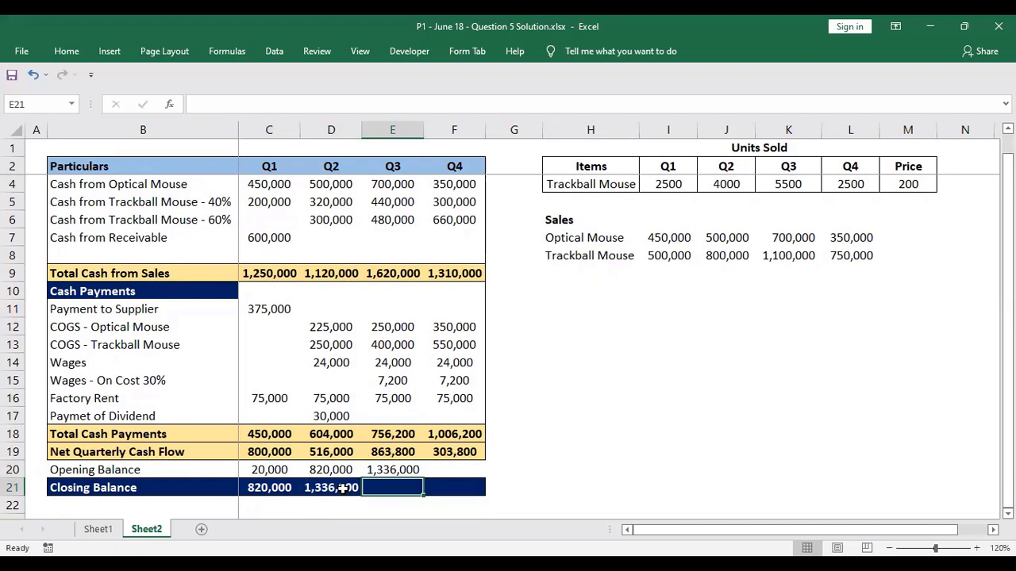
drag(395, 452, 394, 486)
click(395, 485)
key(ctrl+r)
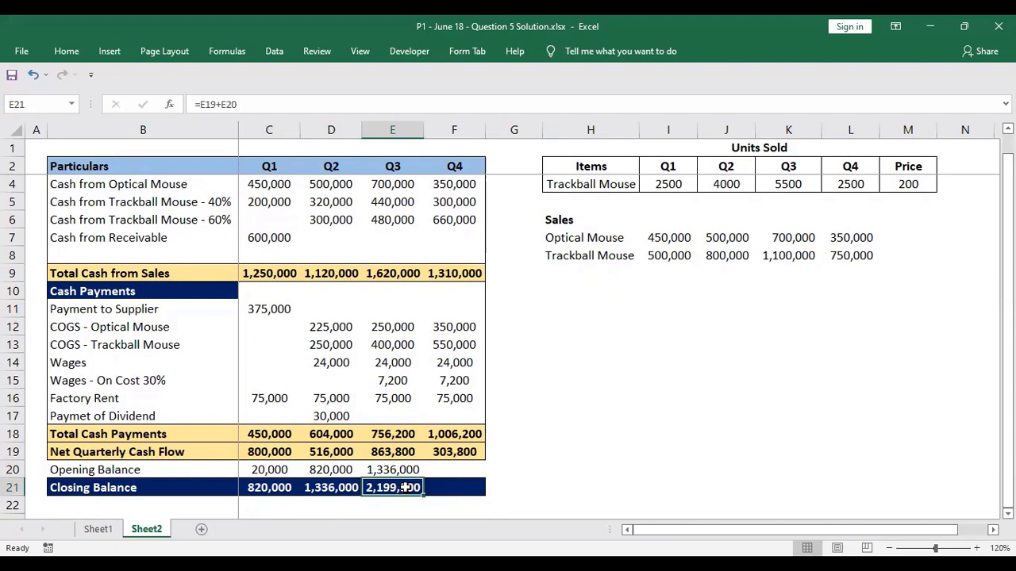
Set Q4 opening balance to =E21 and fill the closing formula, giving 2,503,600
click(448, 471)
text(=)
key(Left)
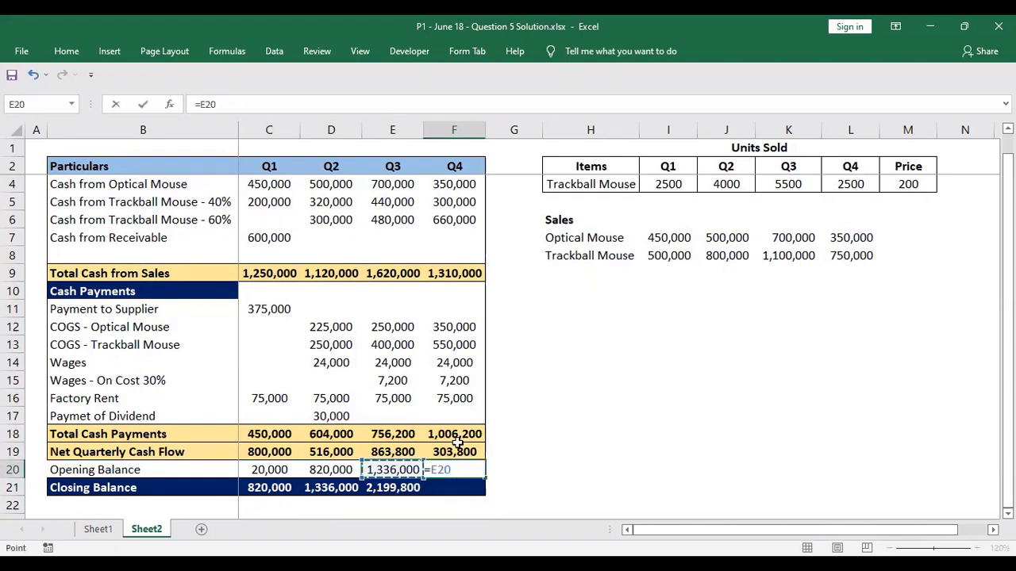
key(Down)
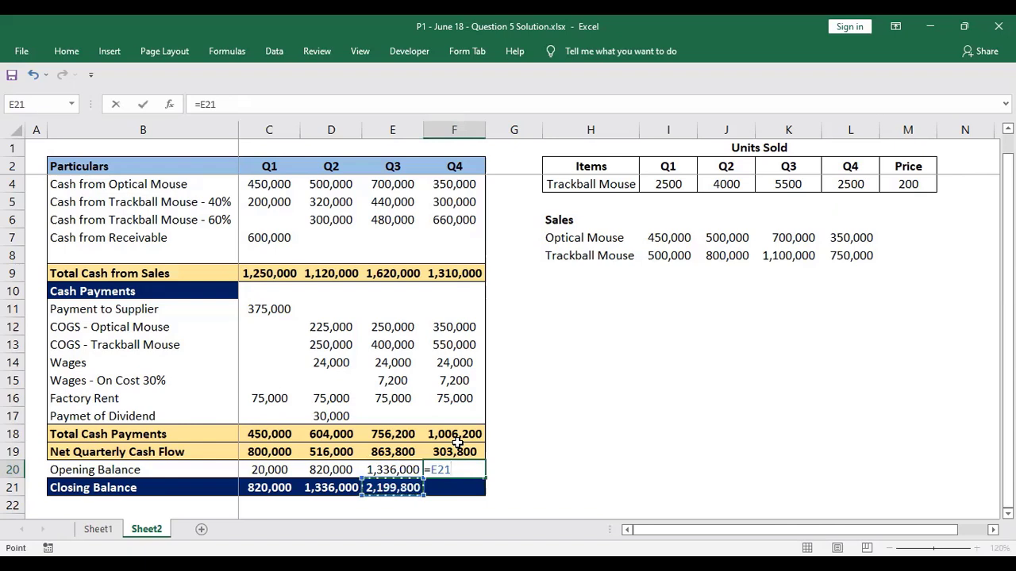
key(Return)
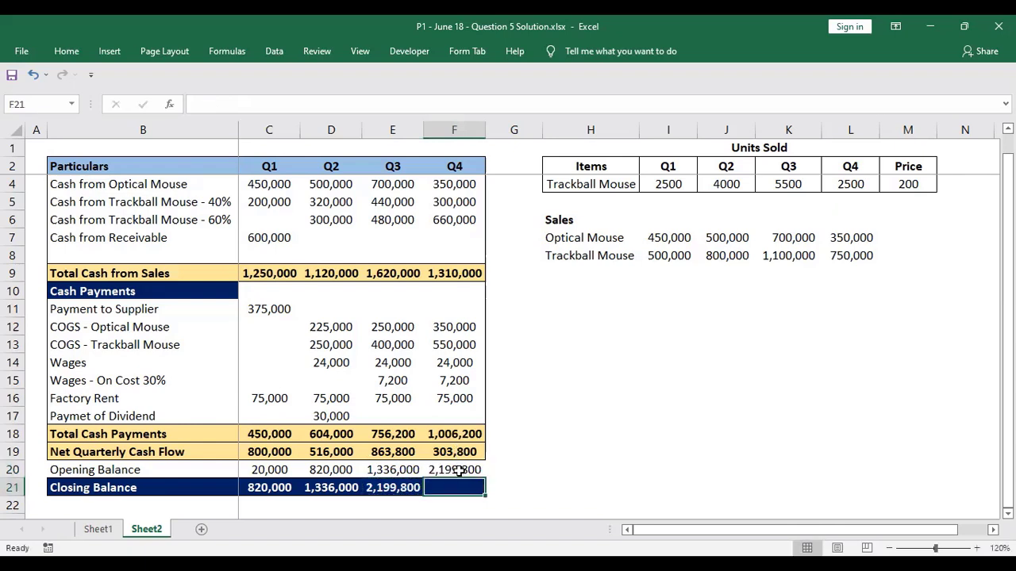
key(ctrl+r)
Review the Q4 net cash flow formula and the Cash from Optical Mouse row
click(458, 452)
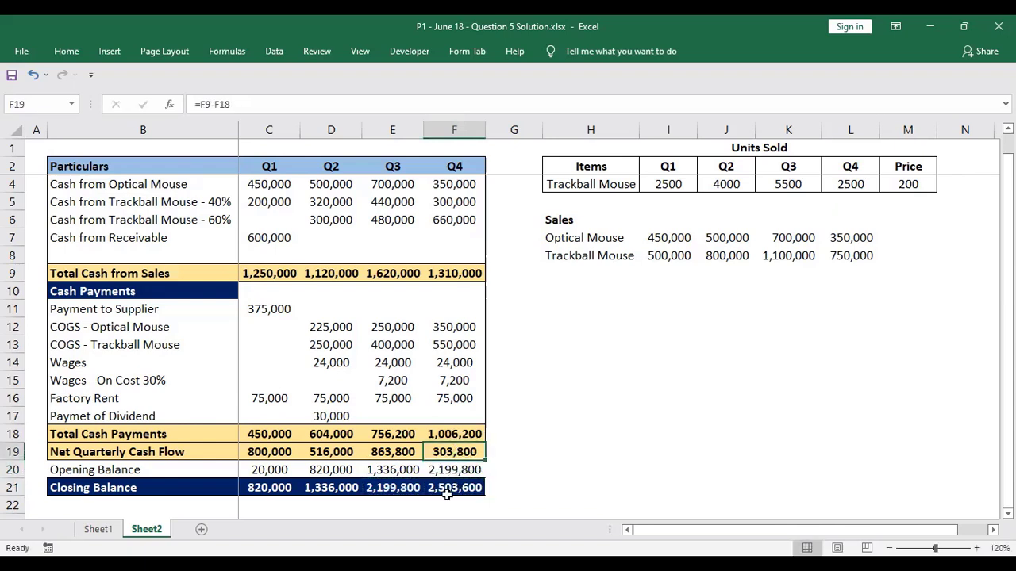
click(454, 489)
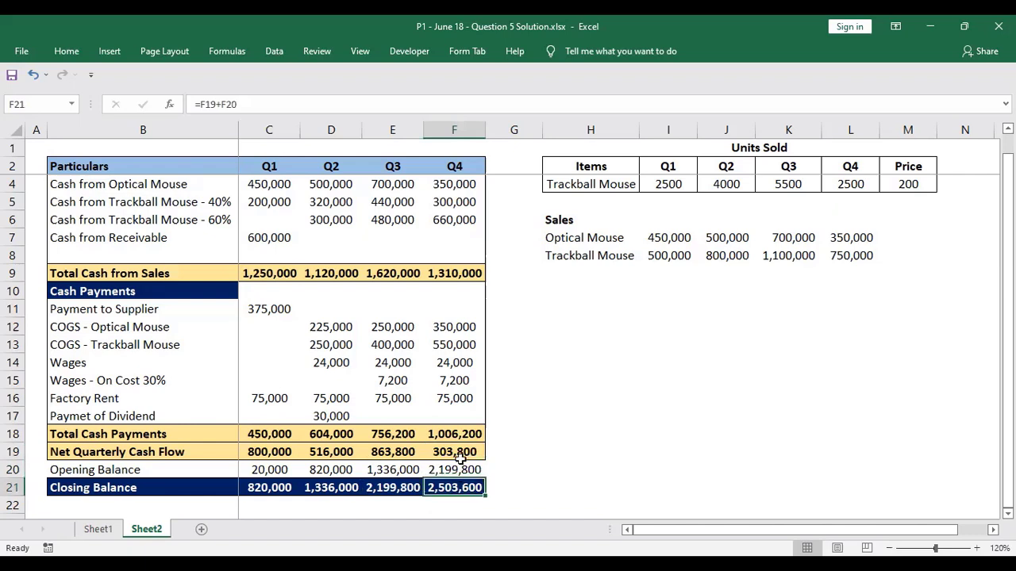
click(460, 454)
scroll(93, 201, up, 1)
click(93, 202)
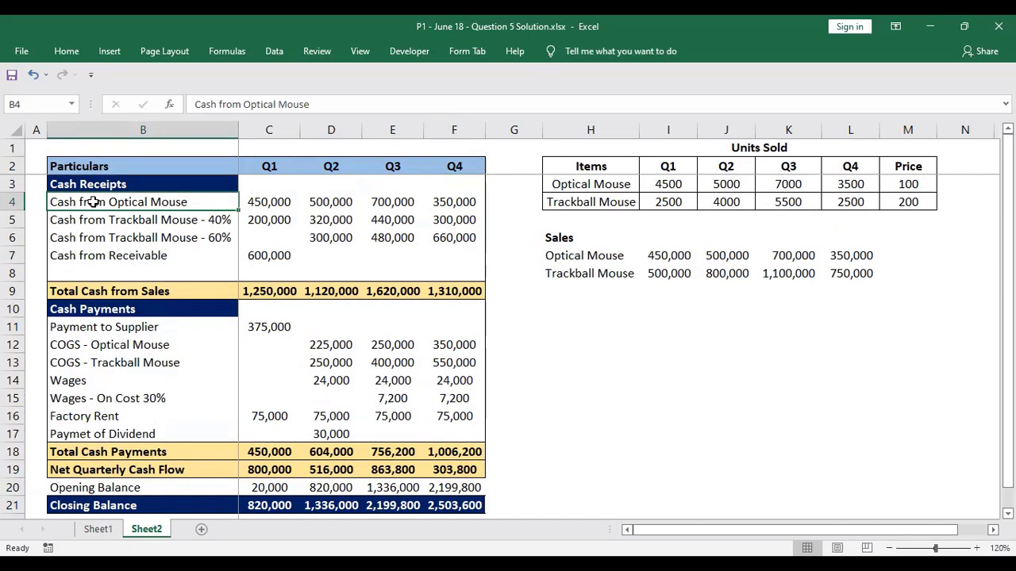
click(160, 237)
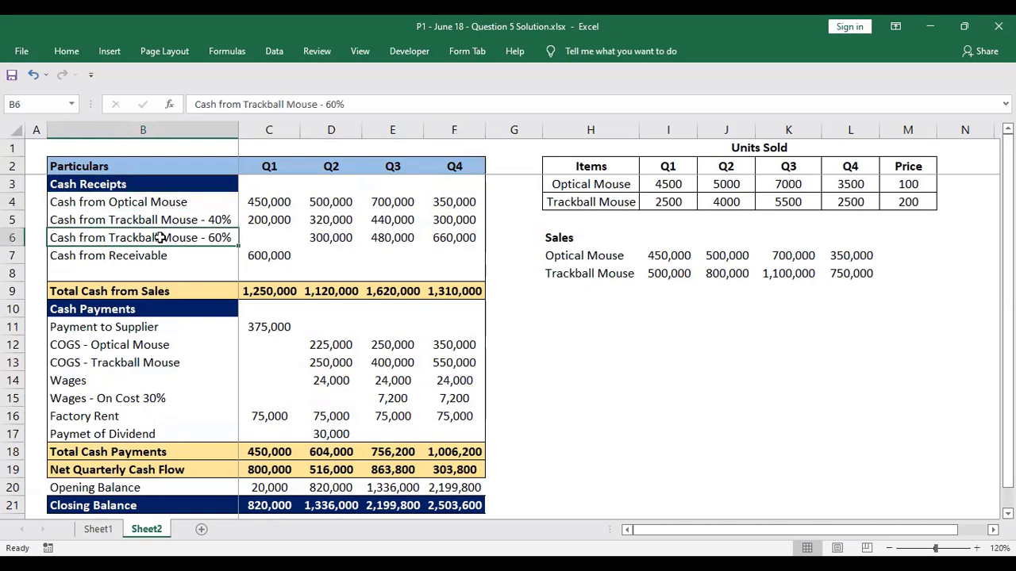
key(ctrl+Up)
key(Down)
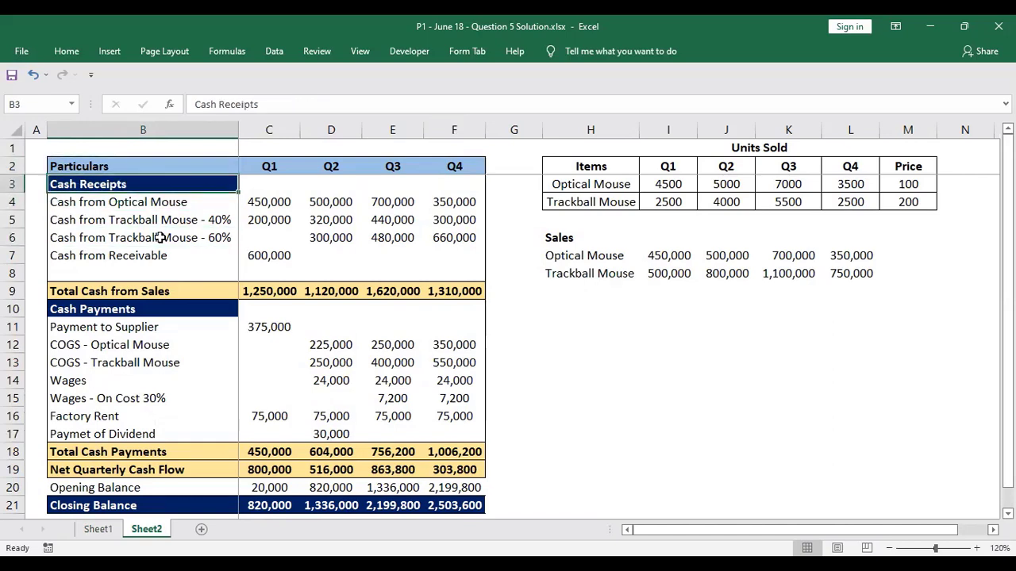